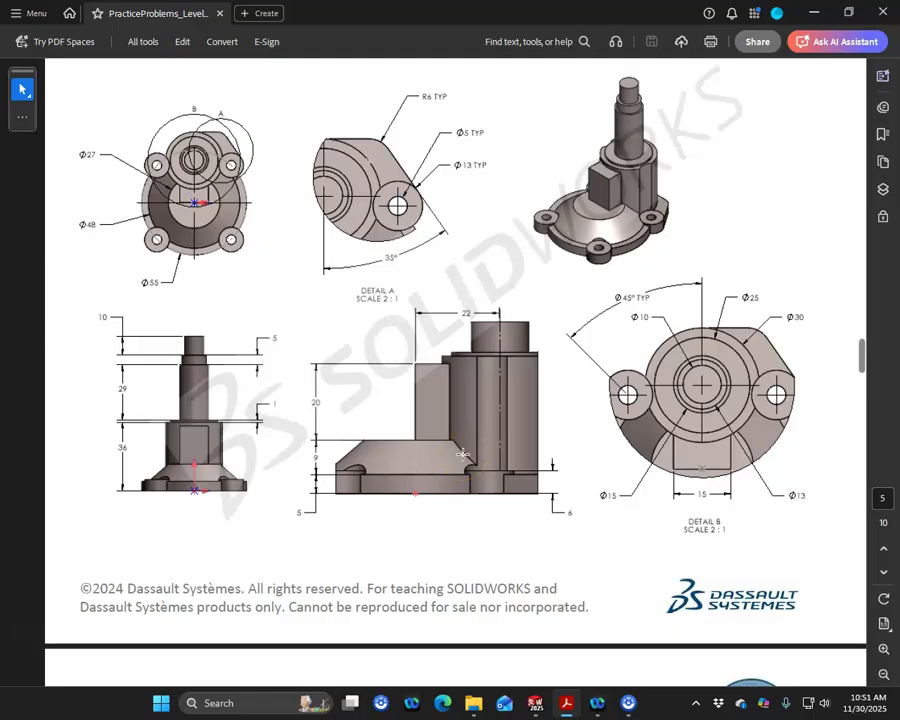
Switch from the PDF drawing to SOLIDWORKS and create a new part from the Part mm template.
click(481, 362)
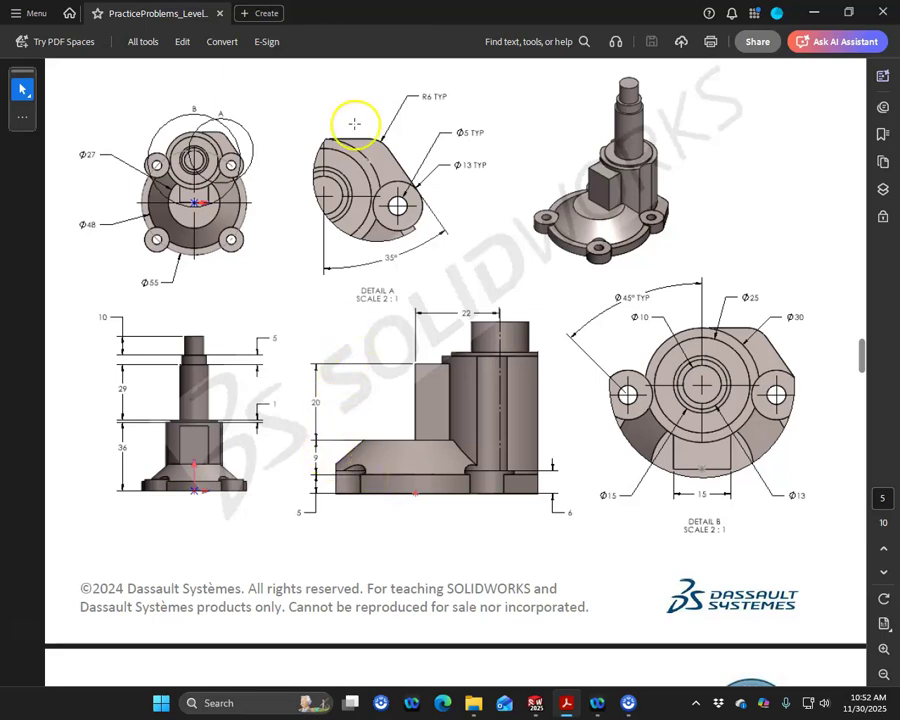
drag(350, 18, 0, 100)
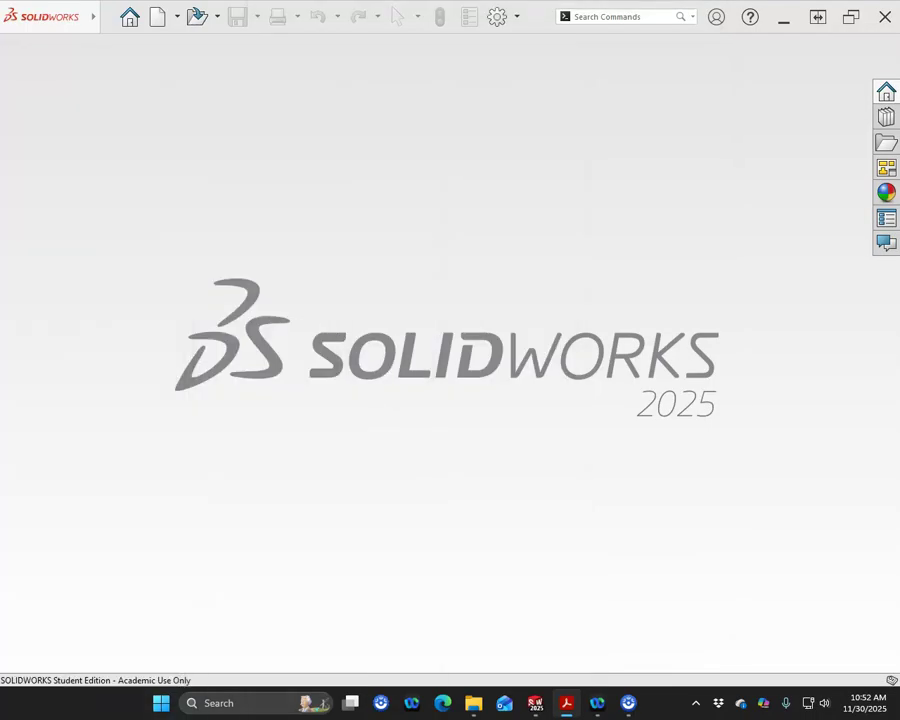
click(157, 17)
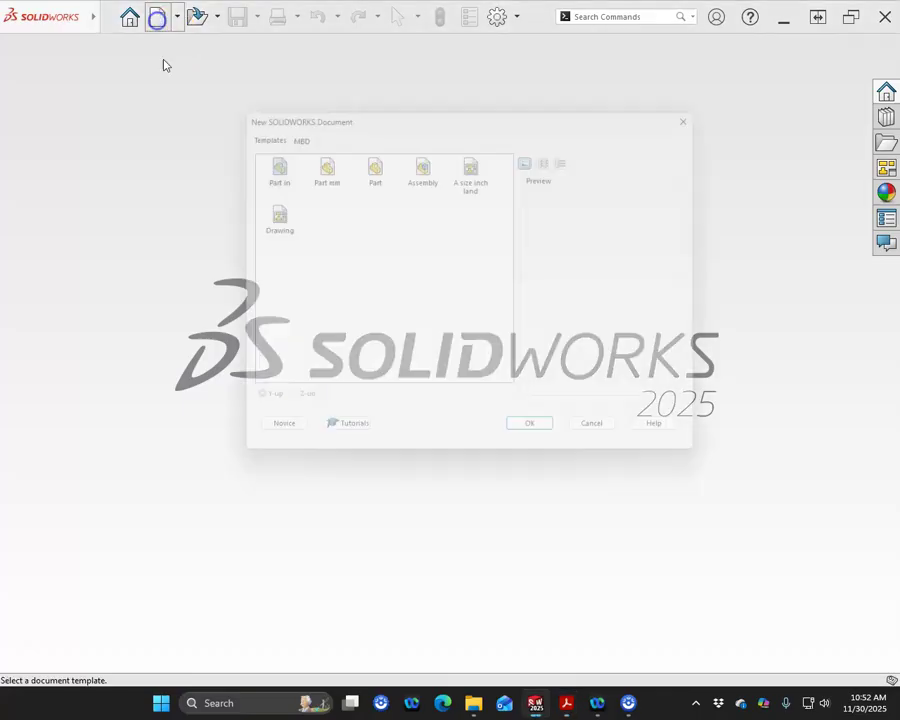
click(315, 160)
double_click(315, 162)
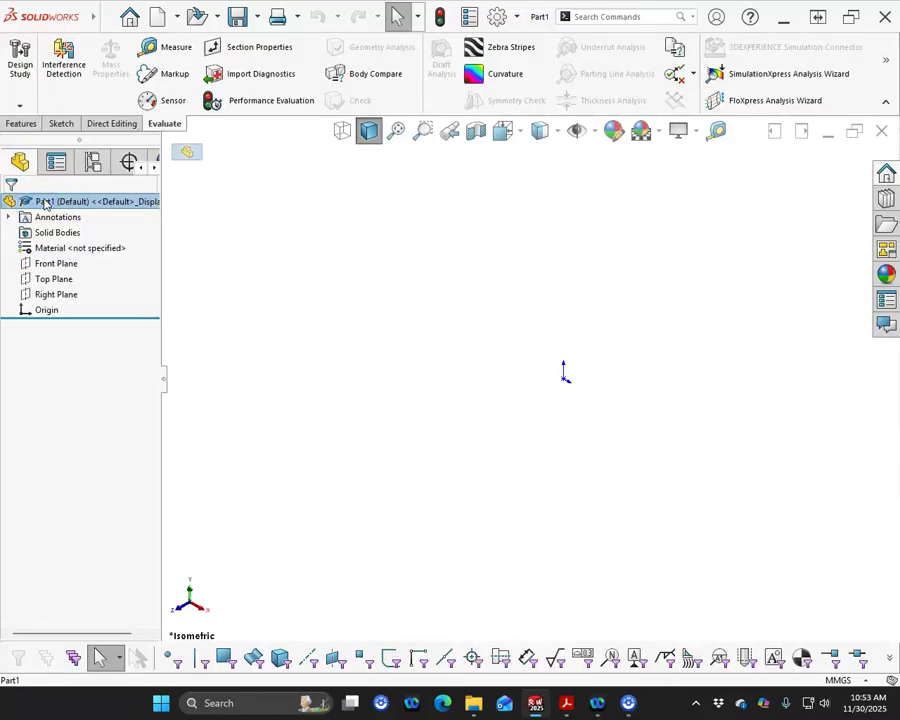
Start a sketch on the Top Plane and draw a circle about 63 mm in diameter centred on the origin.
click(54, 279)
click(60, 256)
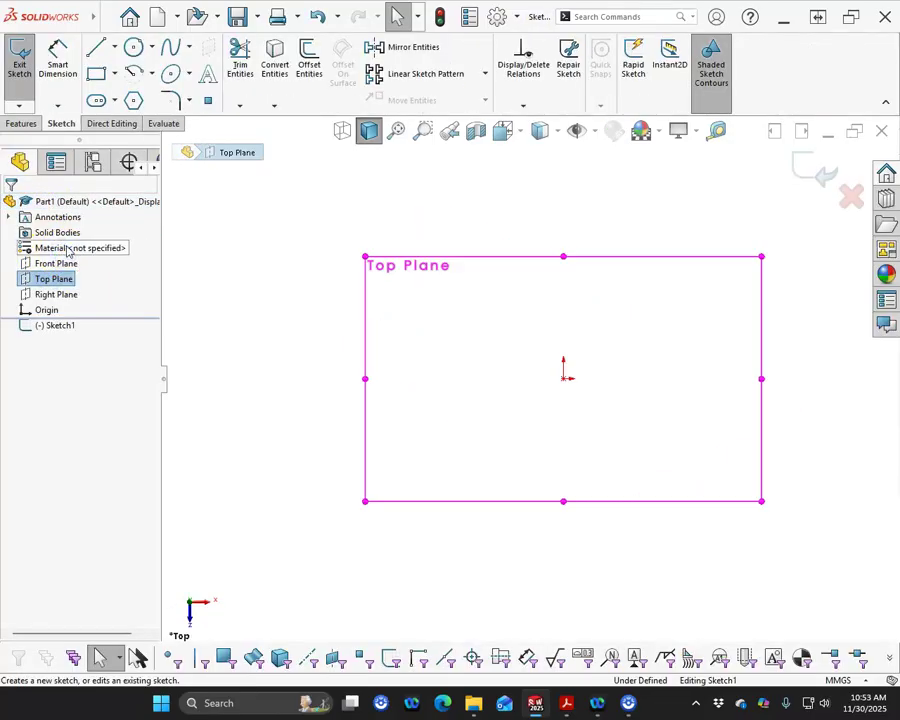
click(134, 47)
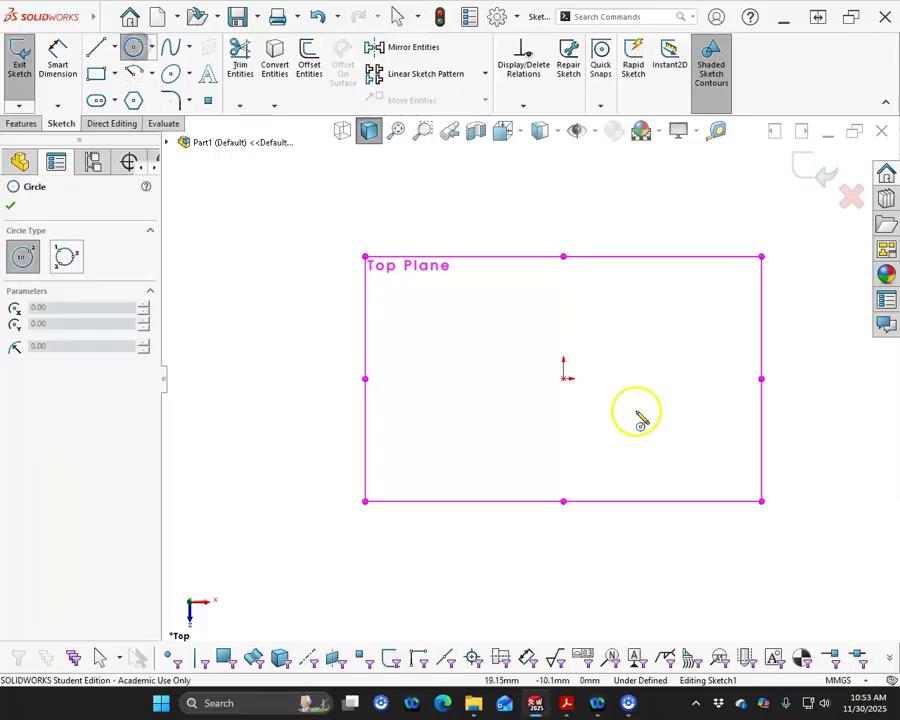
click(564, 376)
click(619, 424)
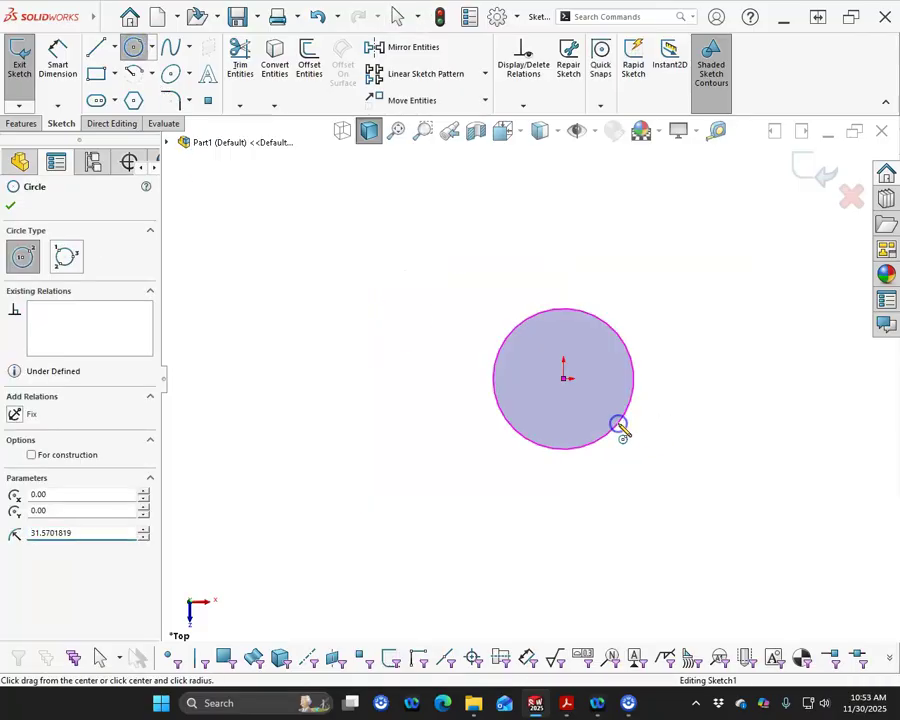
Dimension the circle's diameter and set it to 55 mm.
right_click(621, 426)
click(747, 403)
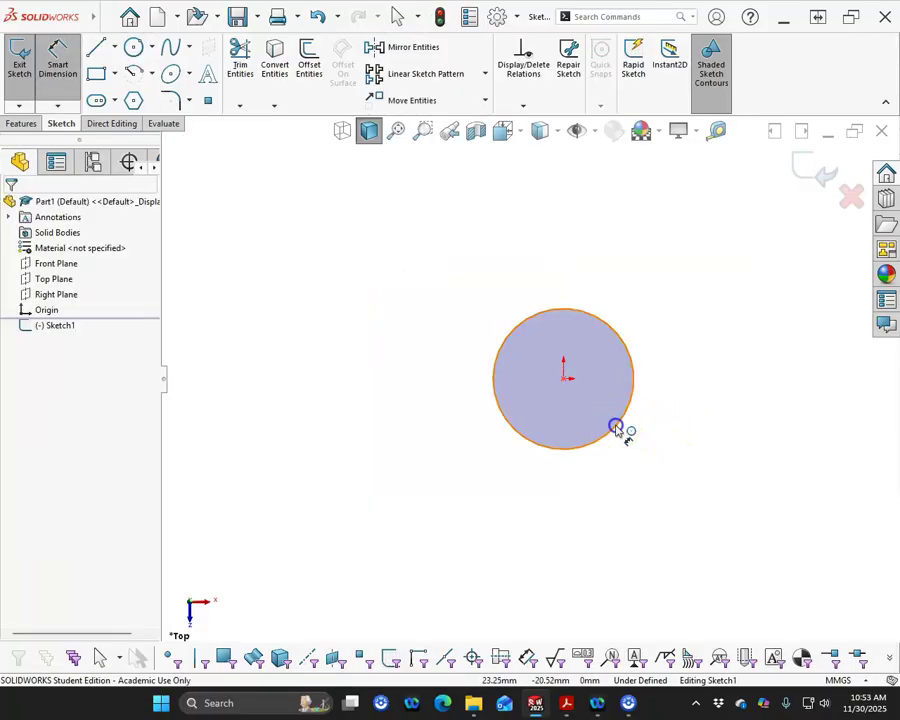
click(618, 428)
click(676, 470)
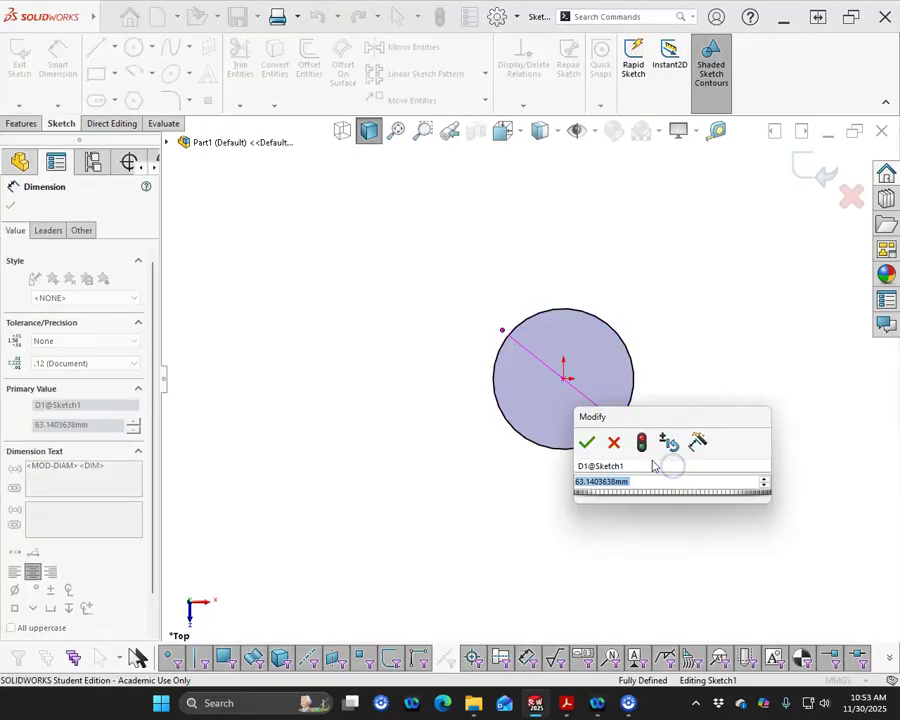
text(55)
key(Return)
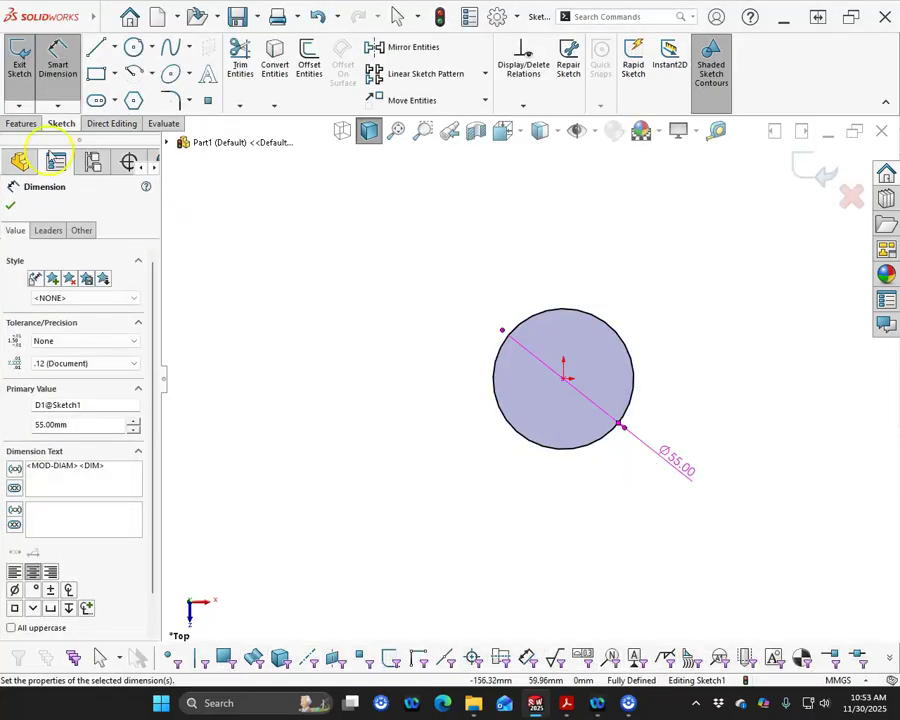
Extrude the 55 mm circle upward as a blind boss 5 mm thick.
click(21, 124)
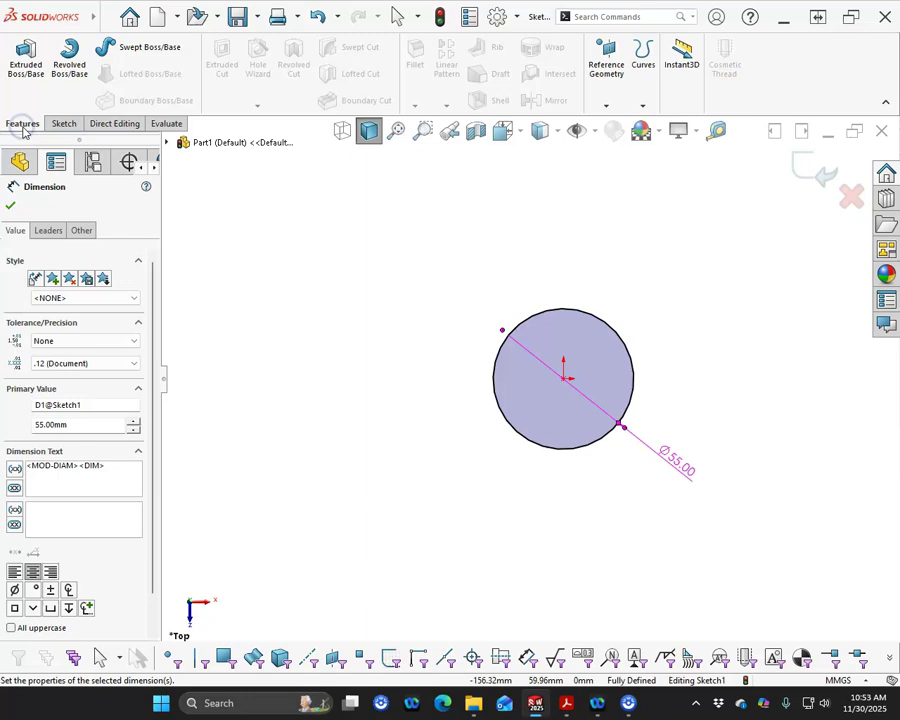
click(28, 70)
text(5)
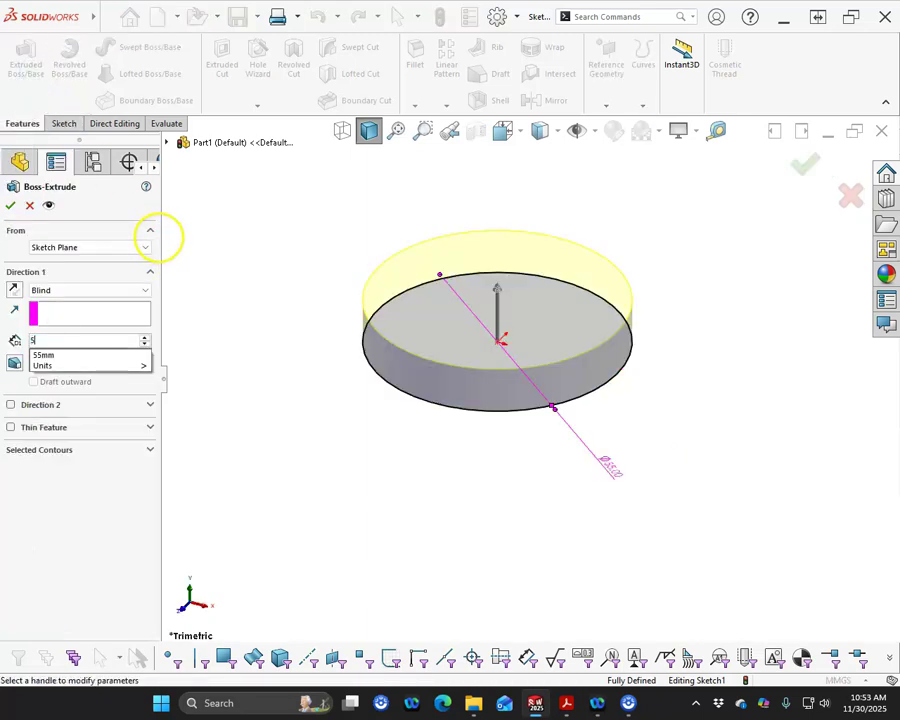
key(Return)
click(13, 206)
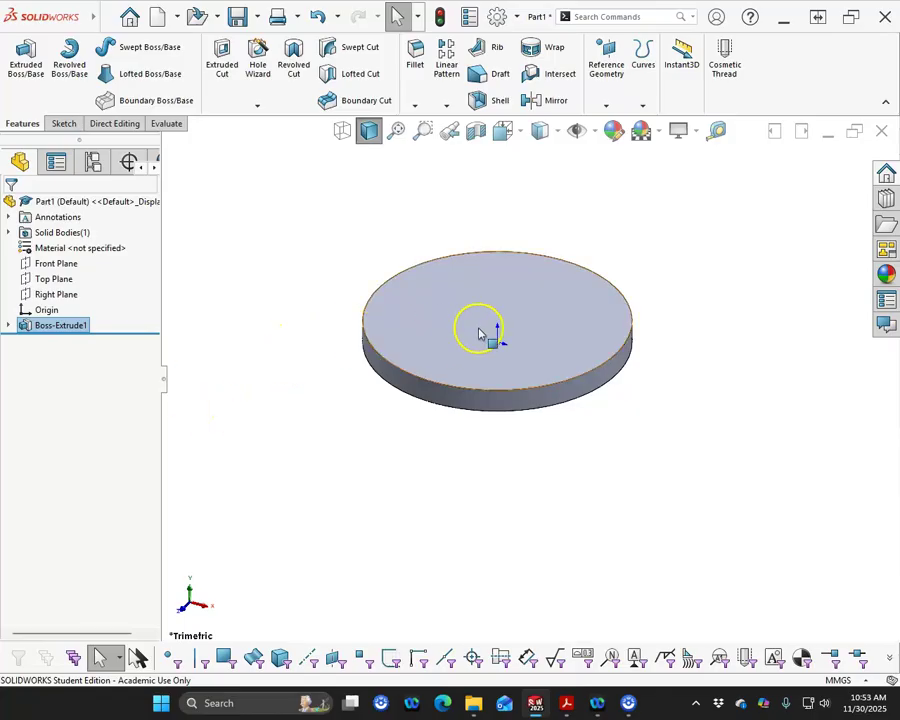
Start a sketch on the disc's top face and draw a circle about 37 mm in diameter centred on the origin.
click(479, 333)
click(546, 290)
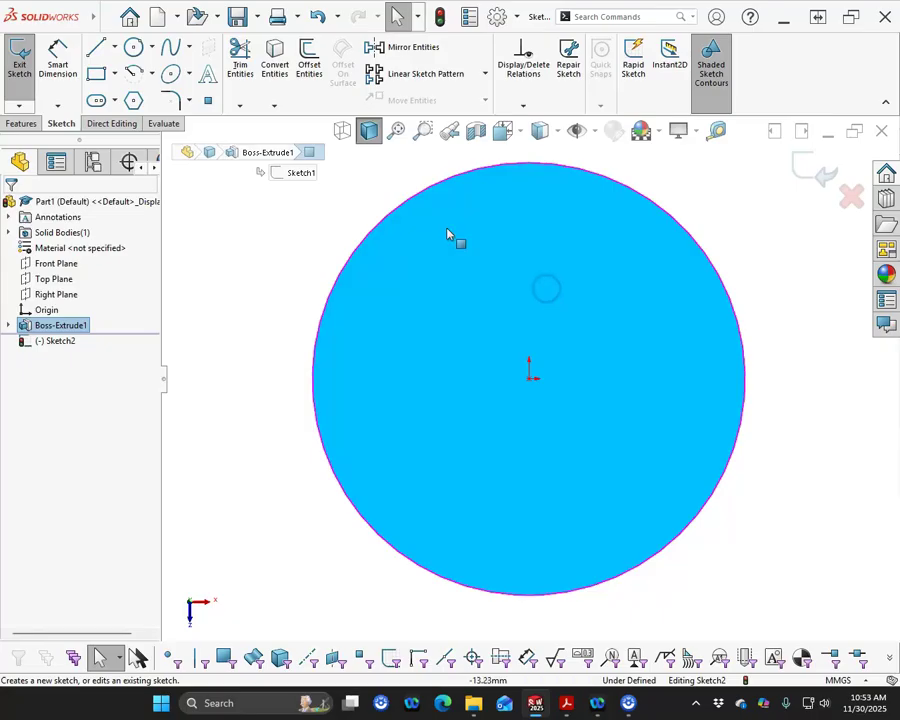
click(133, 47)
mouse_move(529, 379)
mouse_down()
mouse_move(426, 466)
mouse_move(411, 467)
mouse_up()
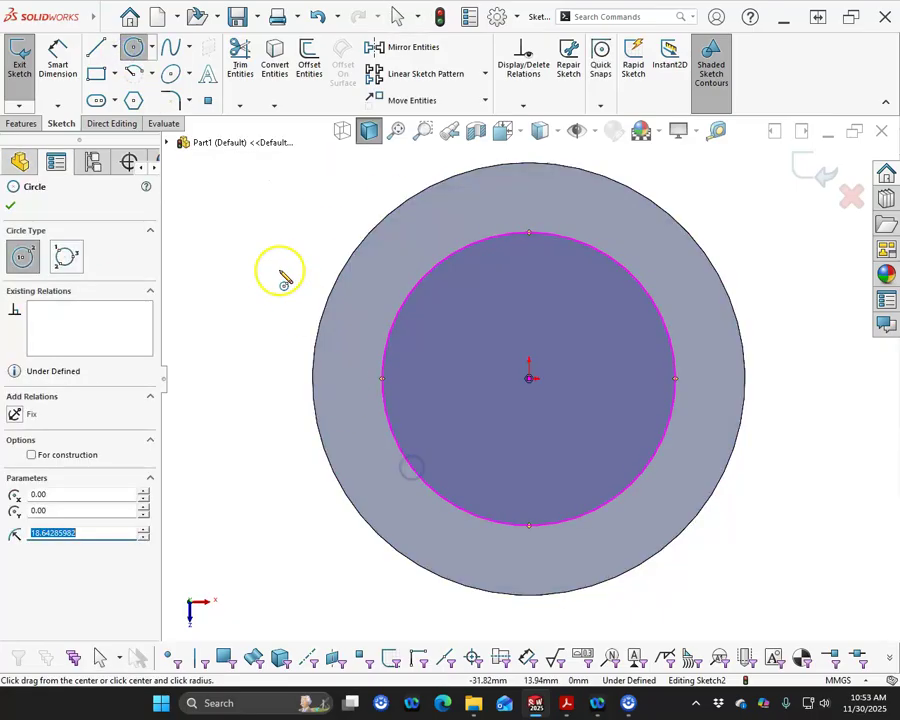
right_click(279, 258)
click(306, 266)
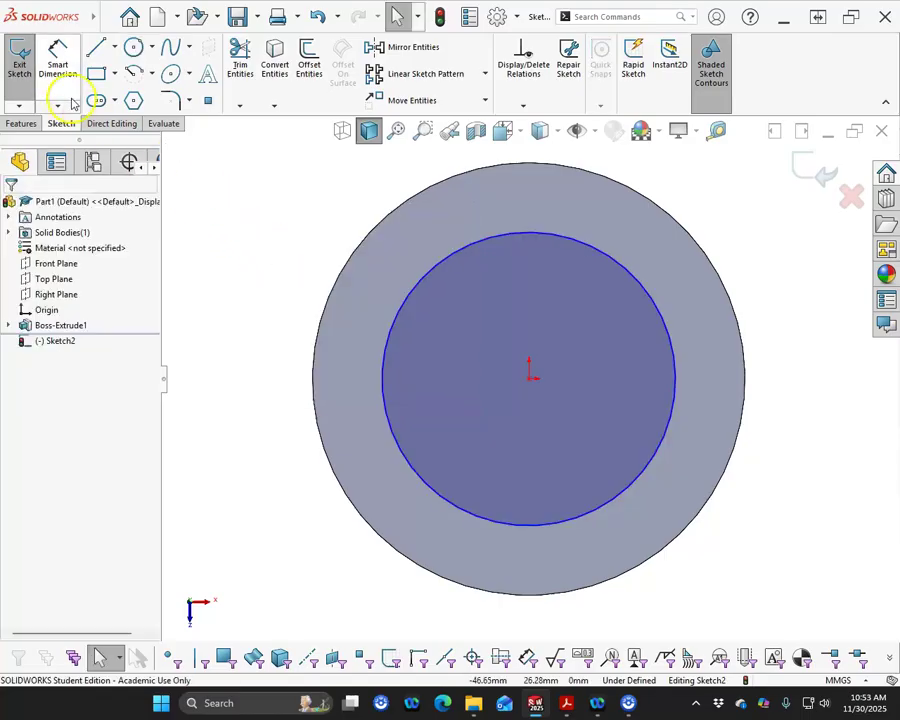
Dimension the circle on the disc's top face to a 48 mm diameter and exit the sketch.
click(58, 62)
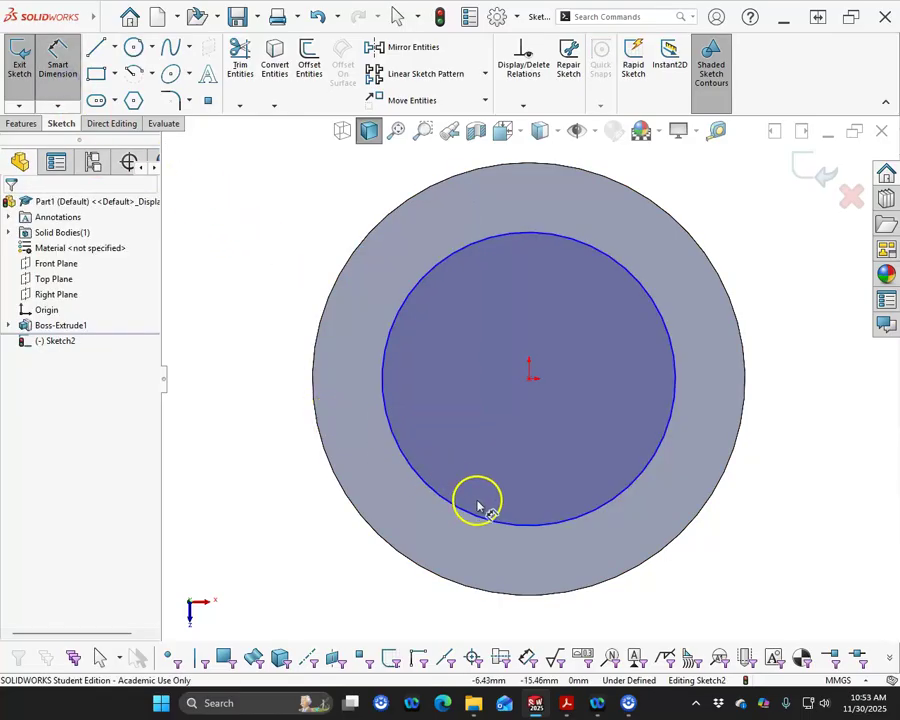
click(443, 501)
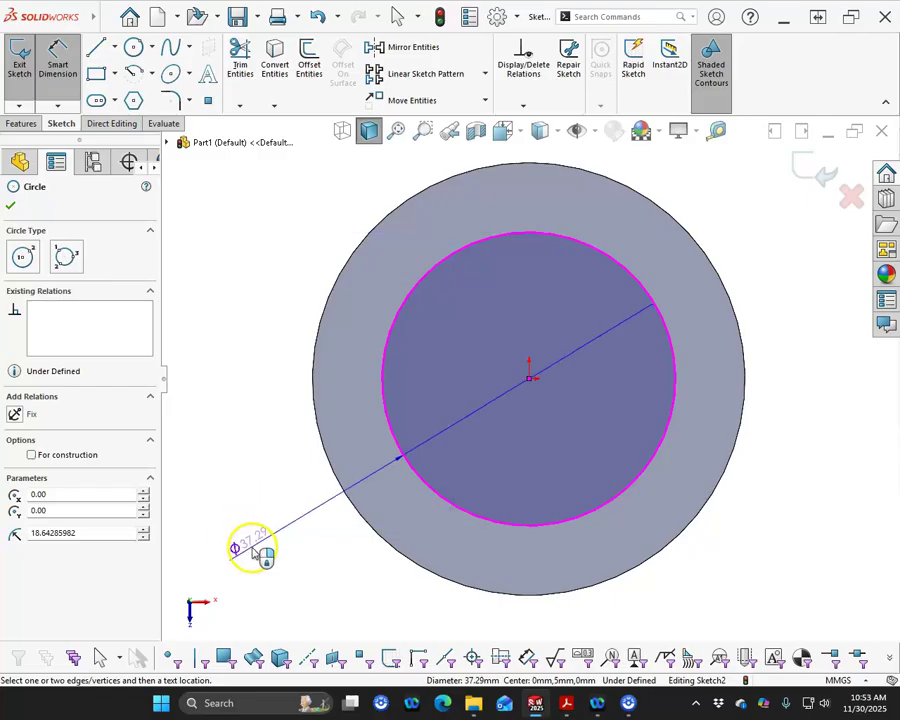
click(255, 550)
text(48)
key(Return)
right_click(240, 276)
click(271, 320)
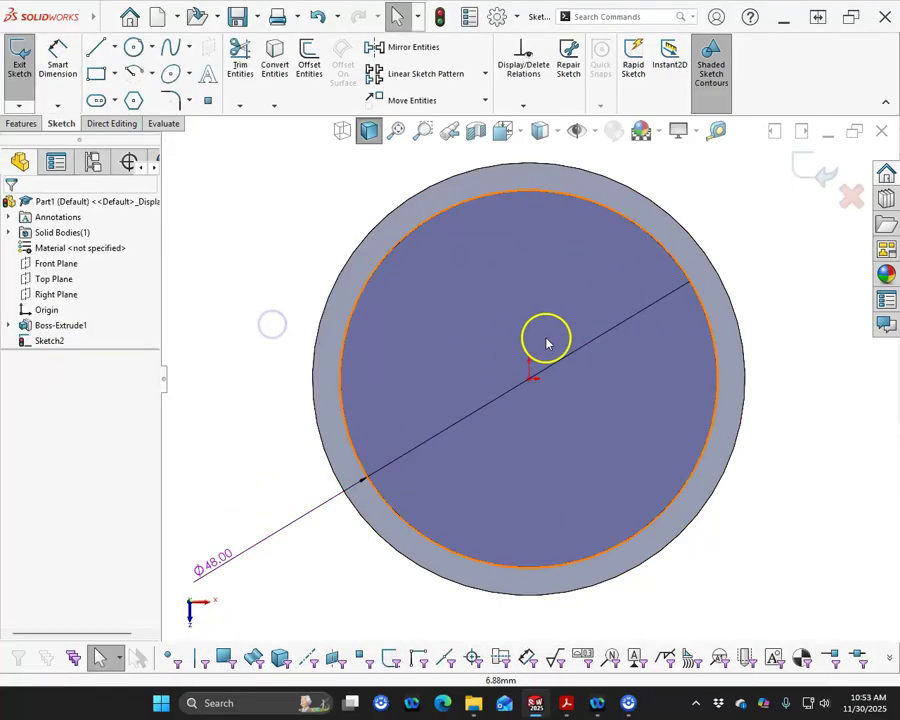
click(818, 176)
Create a reference plane offset 14 mm above the Top Plane.
mouse_move(492, 456)
middle_down()
mouse_move(515, 365)
mouse_move(496, 249)
mouse_move(456, 283)
middle_up()
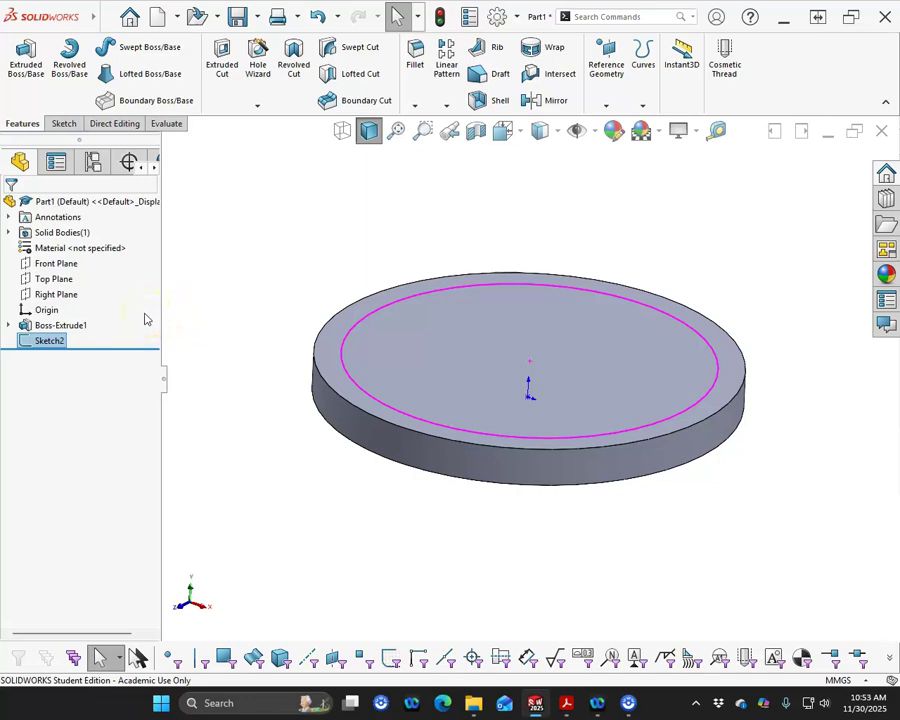
click(54, 279)
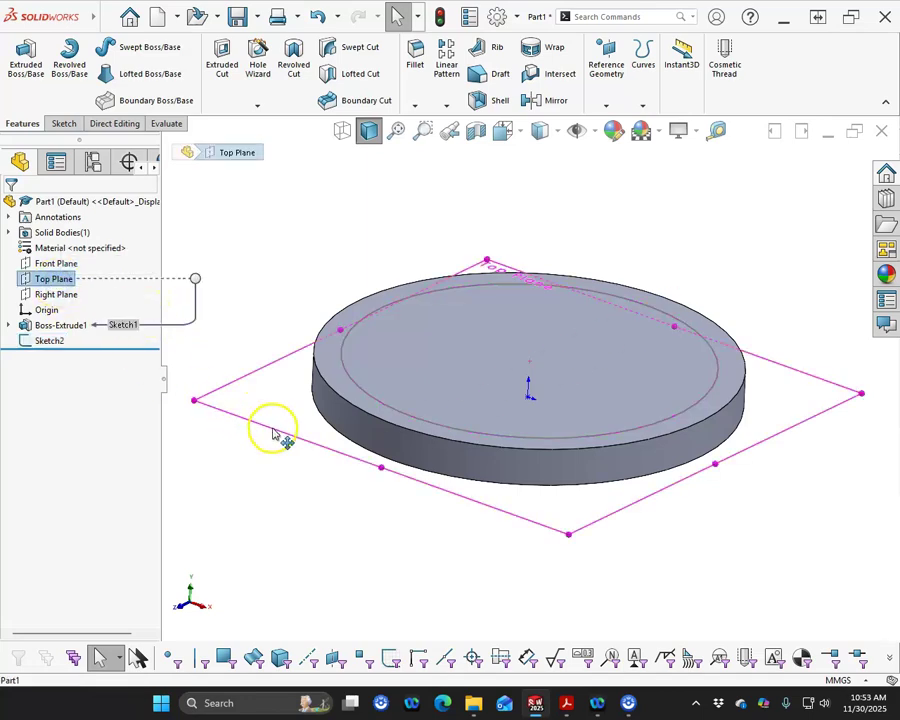
ctrl+drag(271, 432, 281, 333)
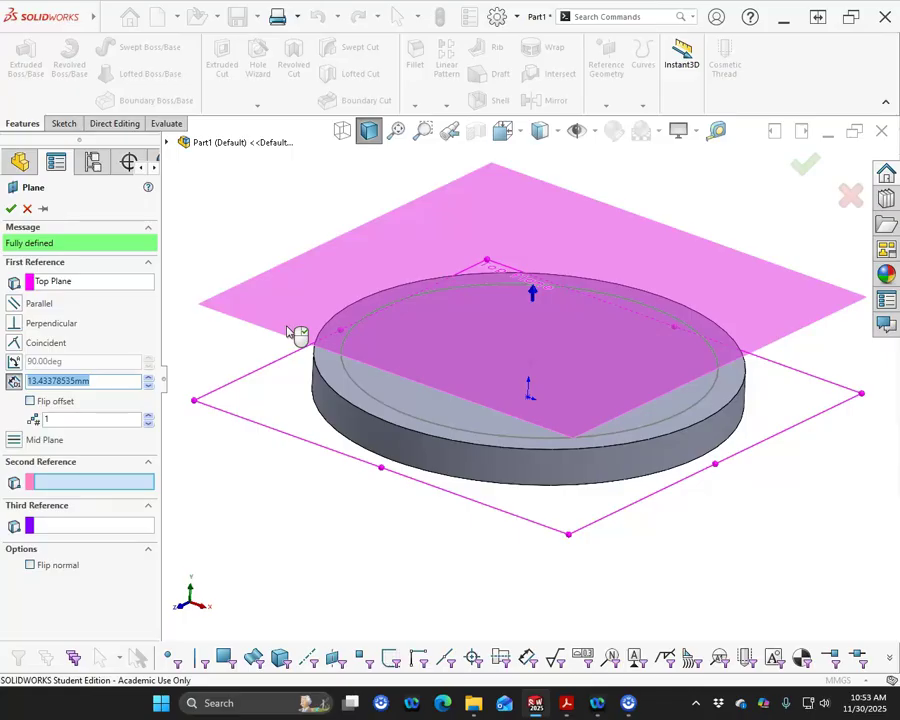
click(278, 326)
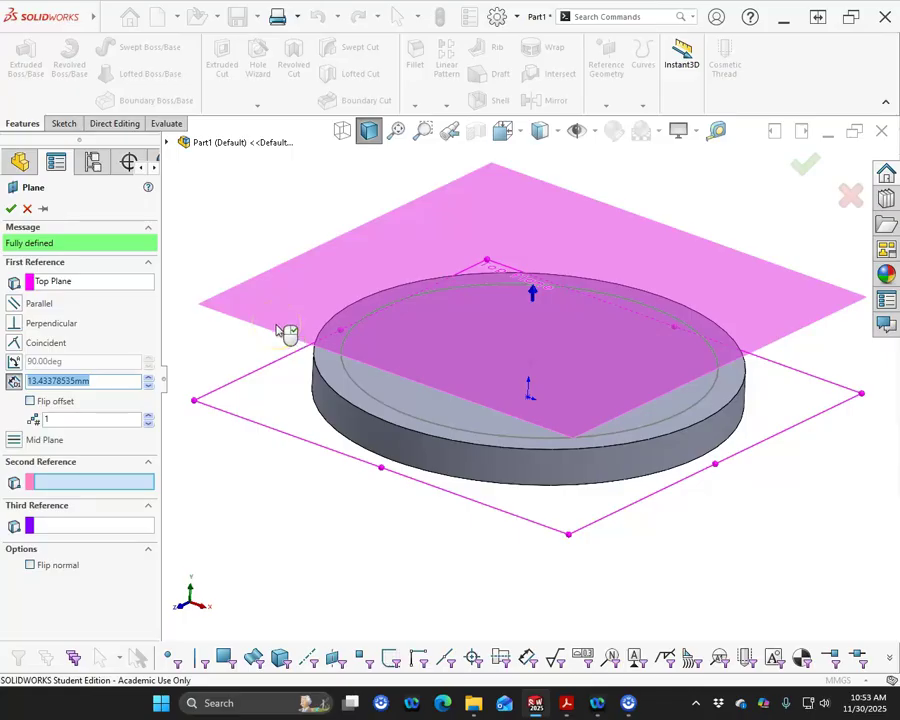
text(14.)
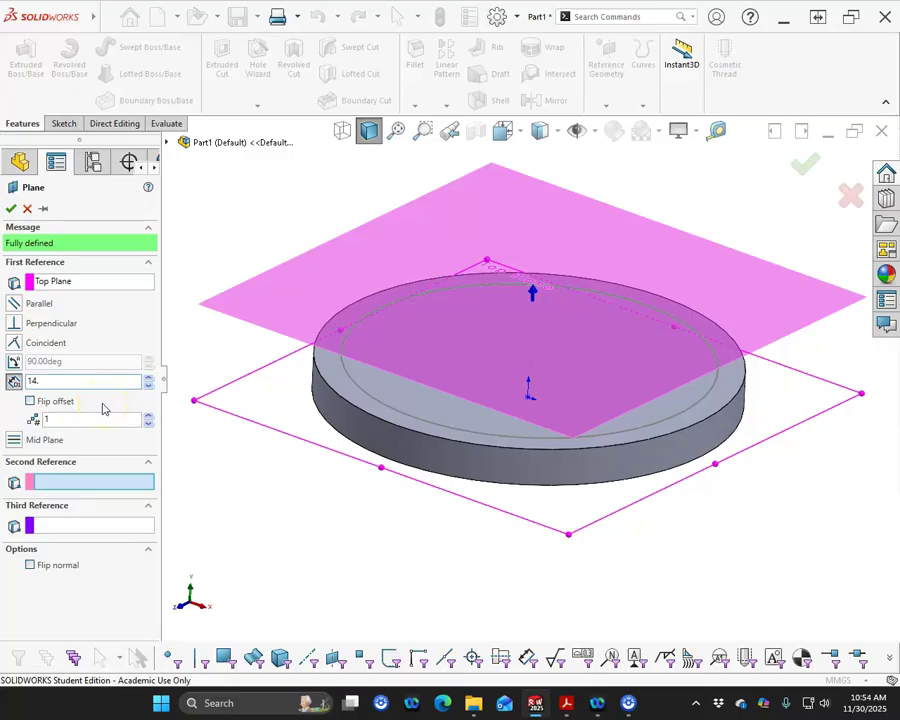
key(Return)
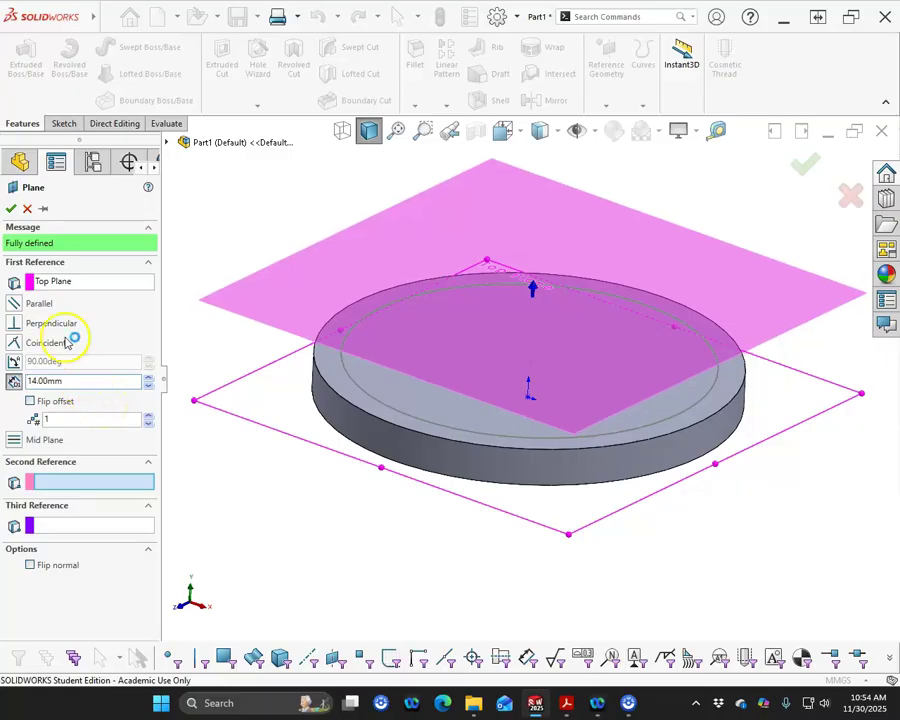
click(11, 210)
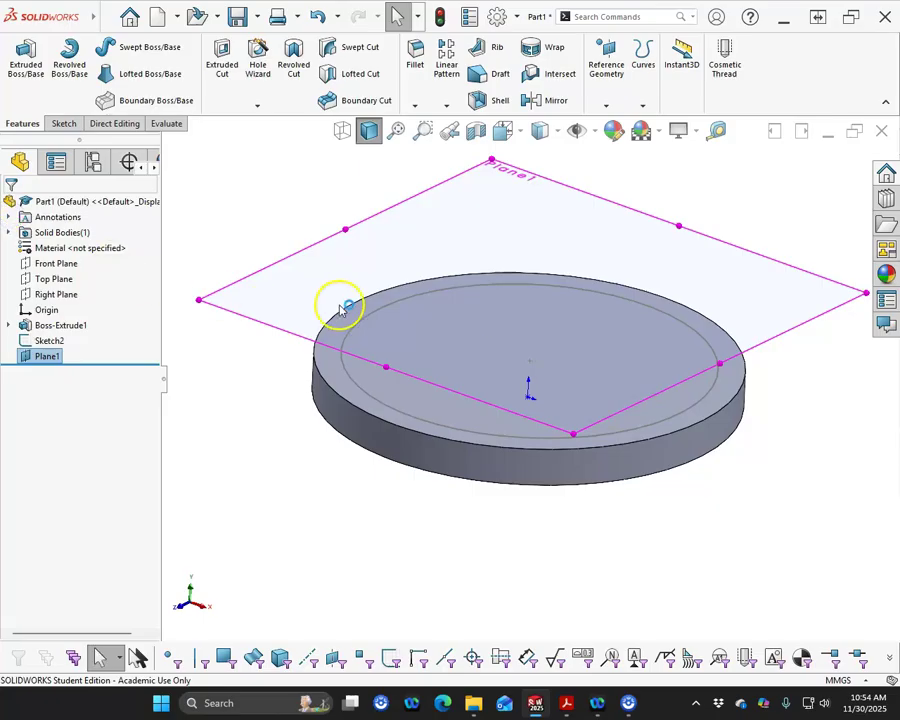
Start a sketch on the offset plane and draw a circle about 24 mm in diameter centred on the origin.
right_click(398, 205)
click(433, 186)
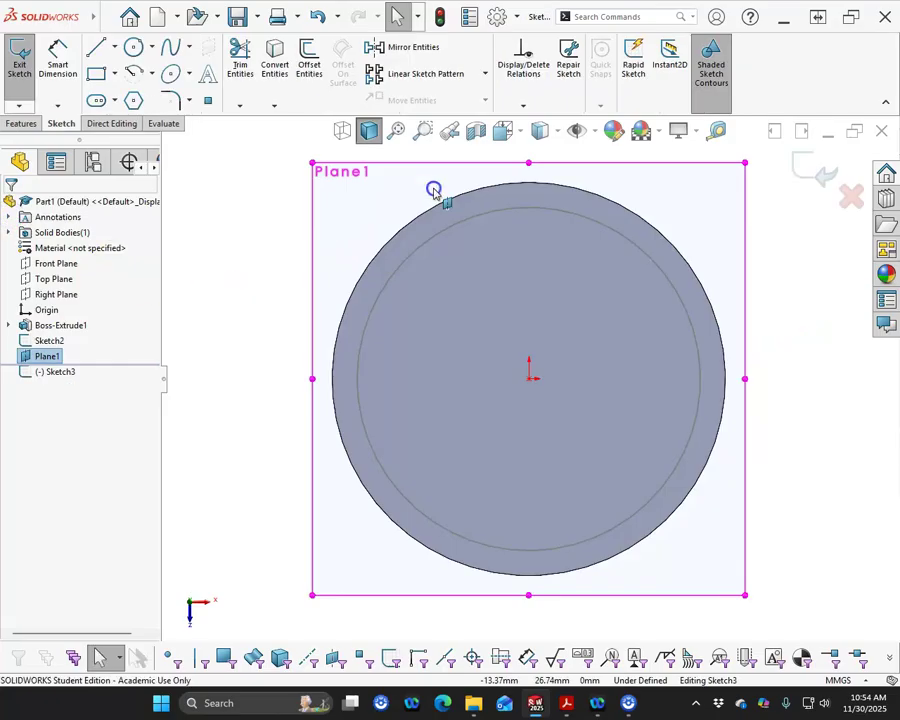
click(133, 47)
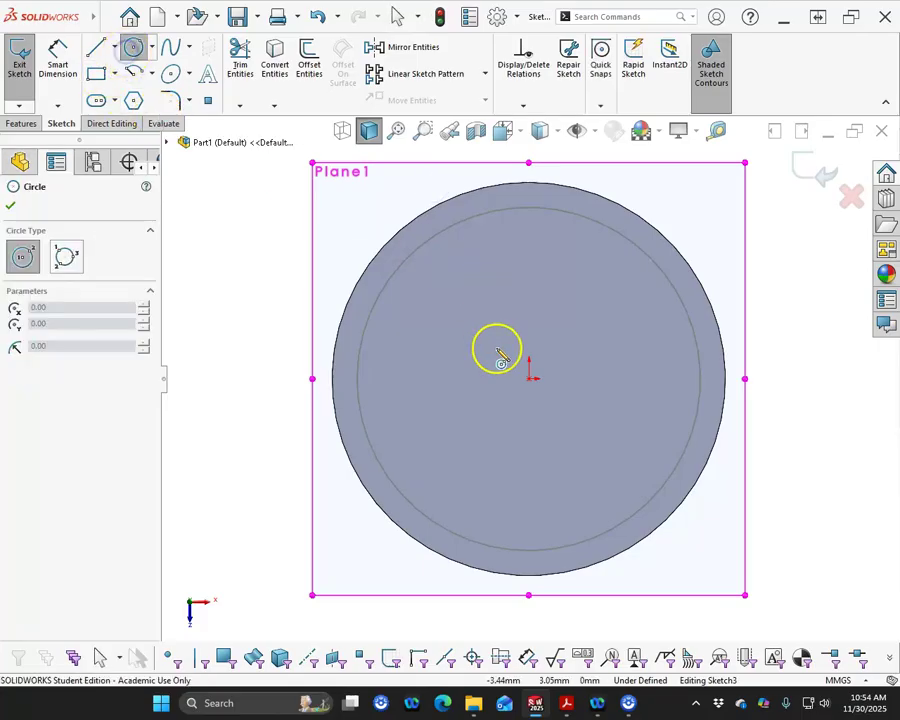
click(529, 375)
click(463, 439)
Dimension the circle on the offset plane to a 27 mm diameter and exit the sketch.
right_click(463, 439)
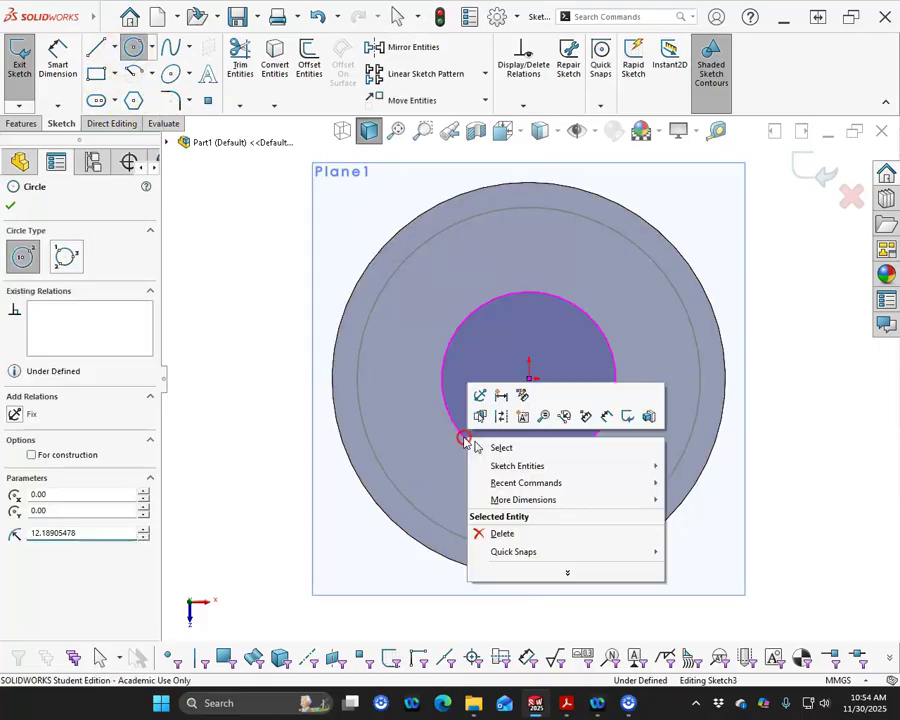
click(608, 416)
click(482, 457)
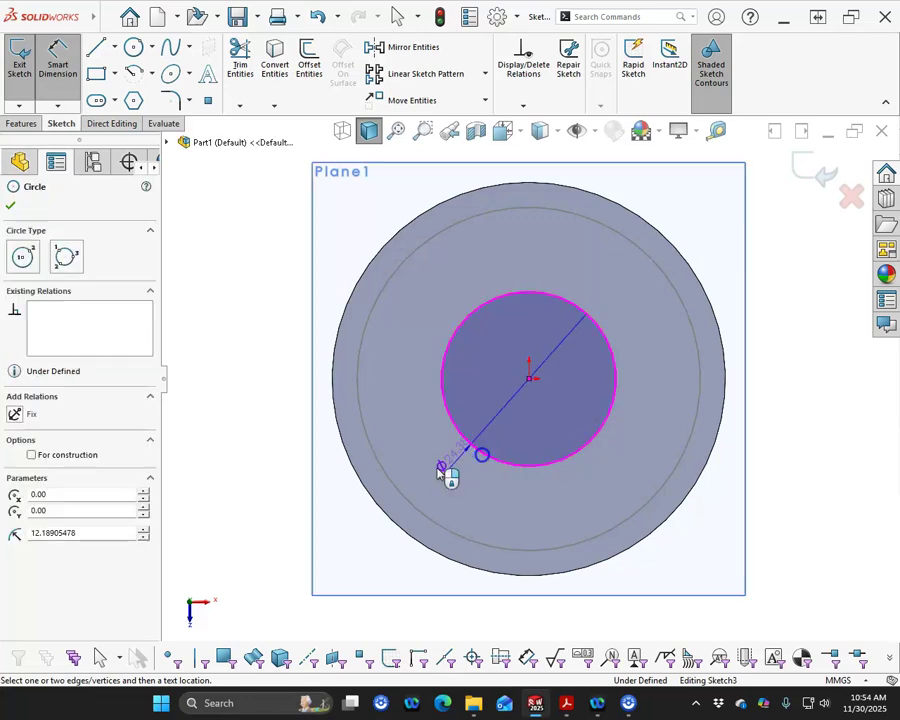
click(273, 486)
key(Return)
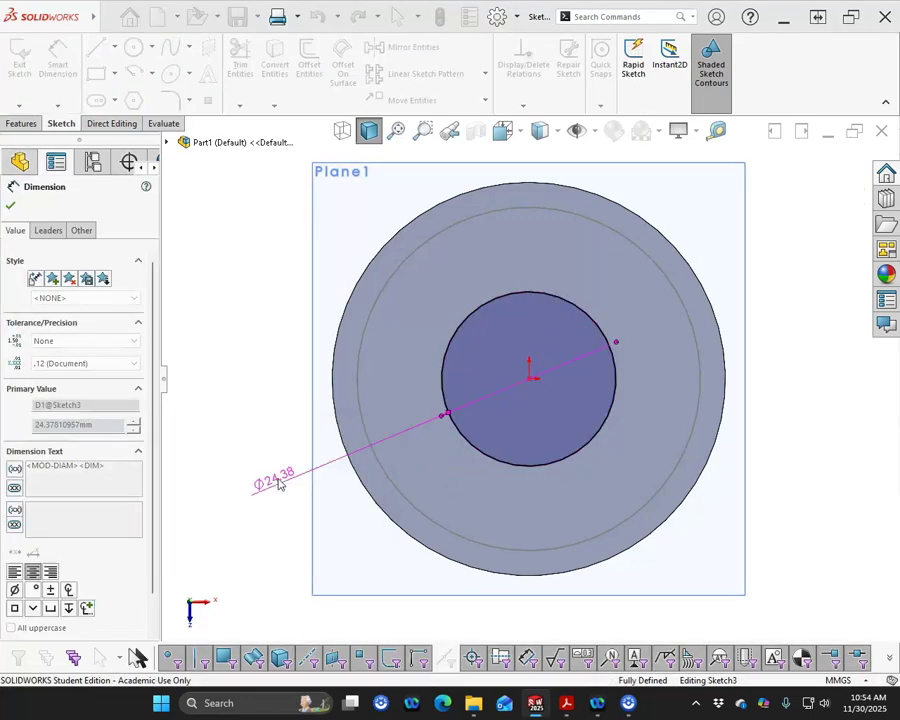
click(10, 205)
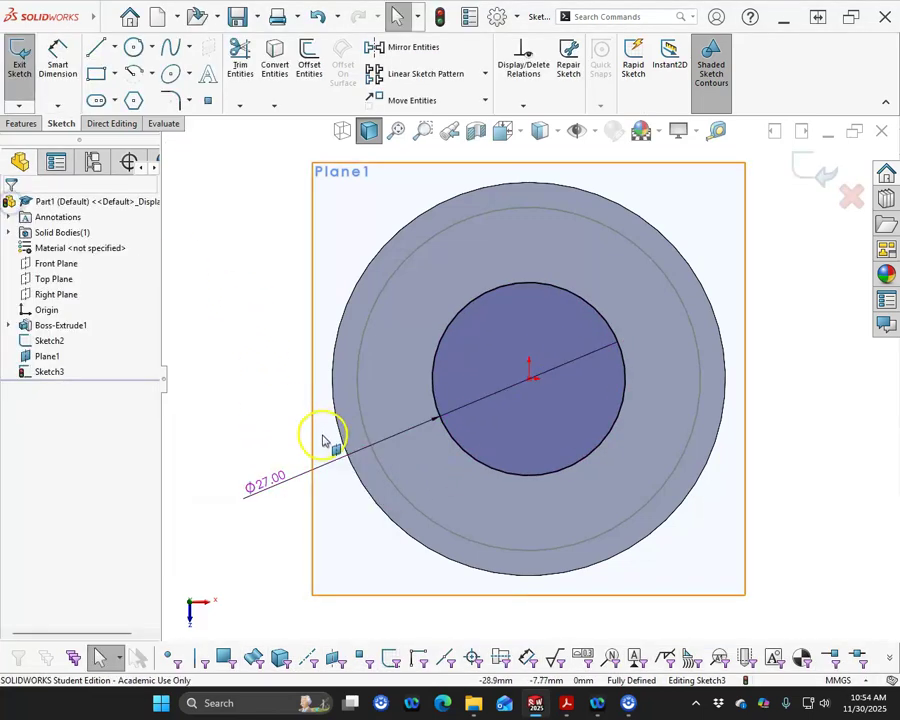
right_click(283, 383)
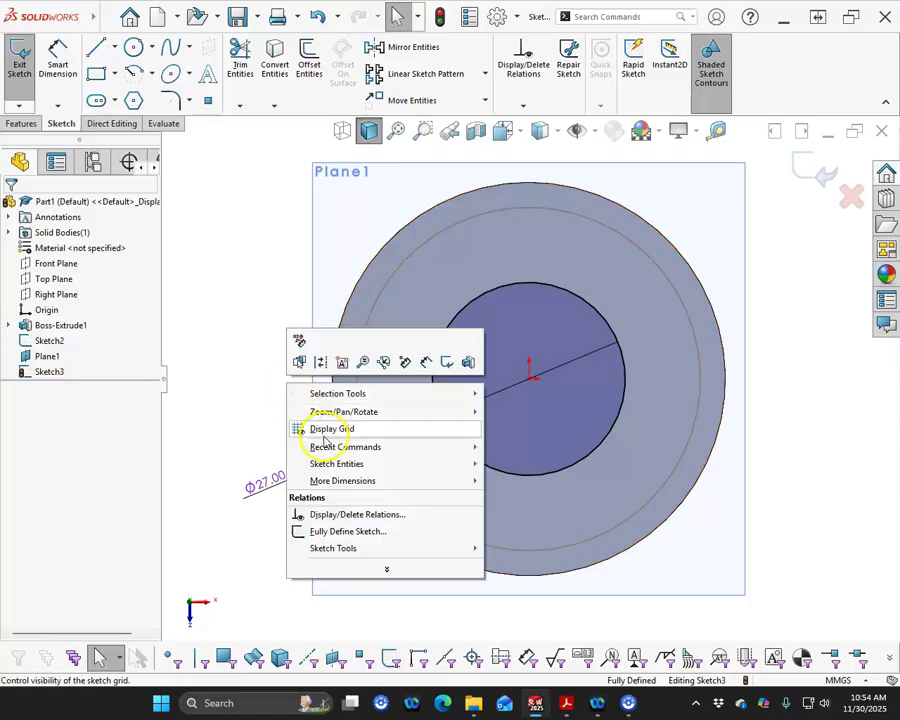
click(775, 266)
mouse_move(619, 422)
middle_down()
mouse_move(552, 365)
mouse_move(526, 255)
mouse_move(494, 290)
middle_up()
click(813, 177)
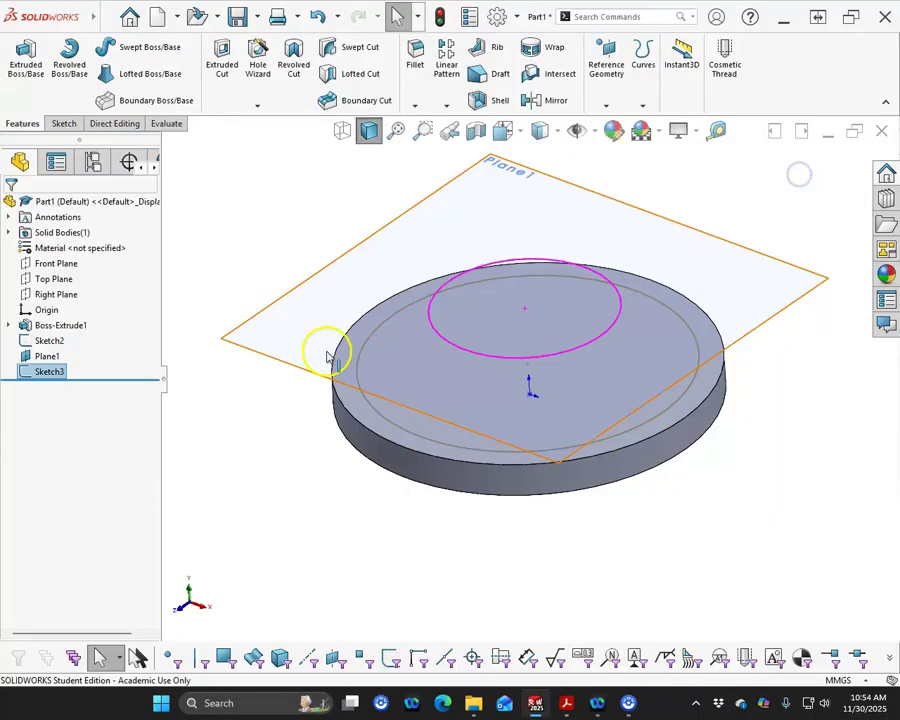
Hide the reference plane offset above the disc, leaving both circle sketches displayed.
click(45, 358)
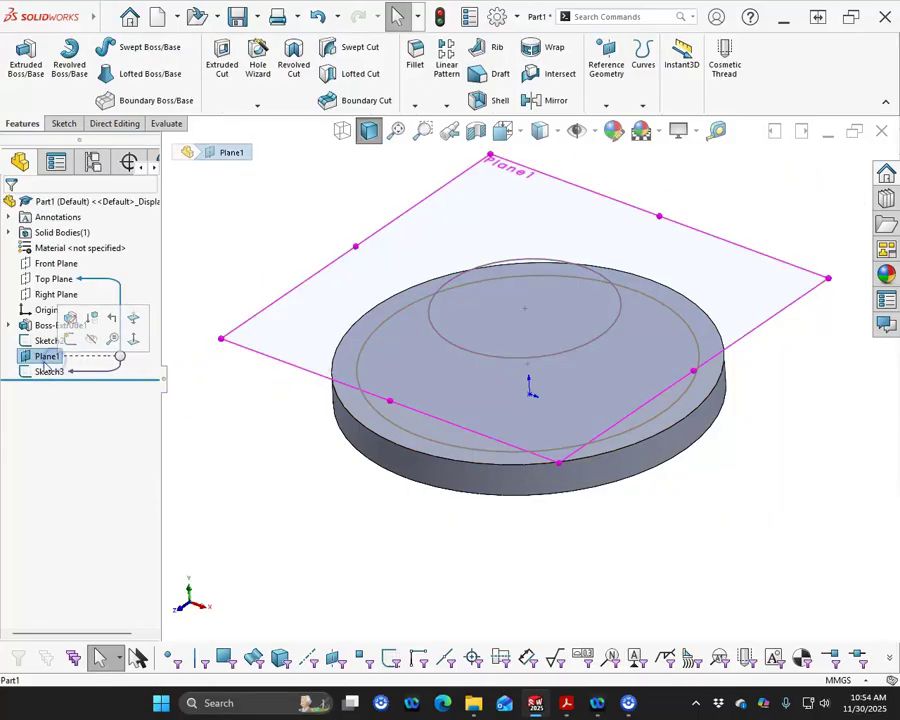
click(91, 340)
click(264, 494)
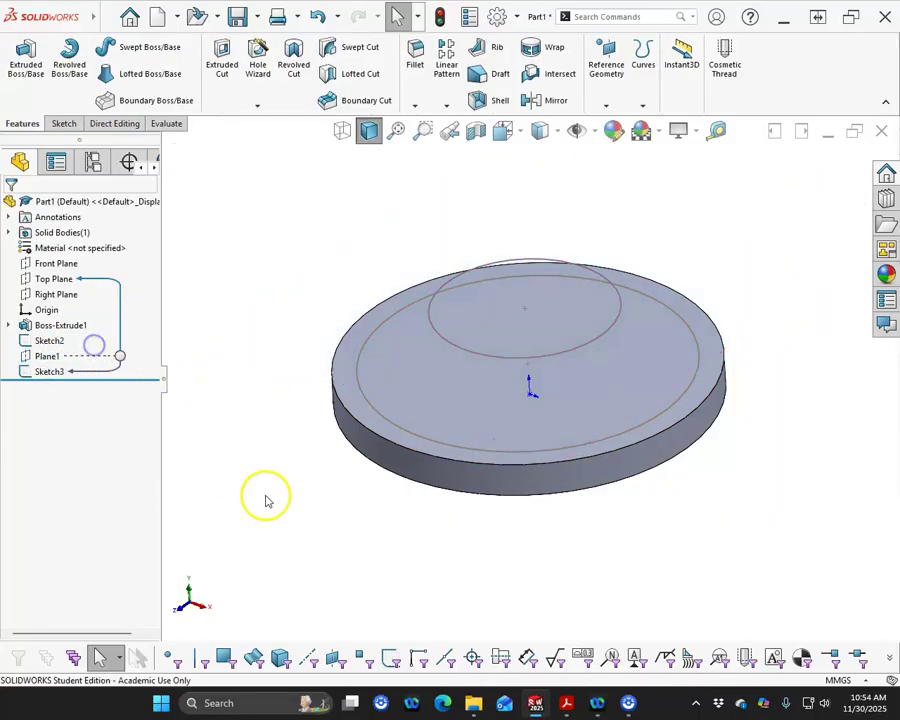
middle_drag(265, 445, 273, 453)
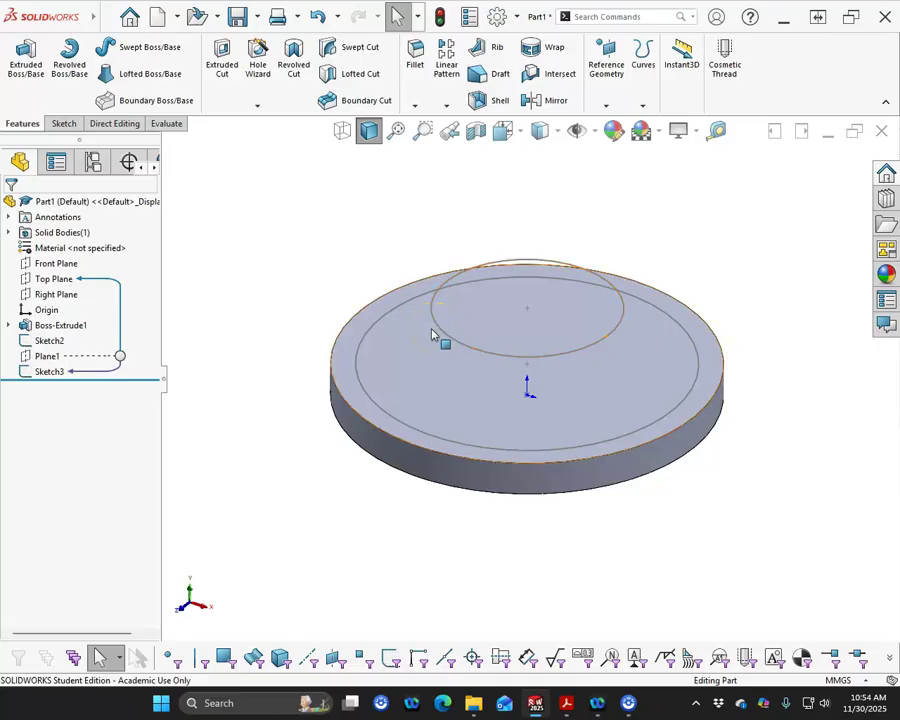
click(362, 388)
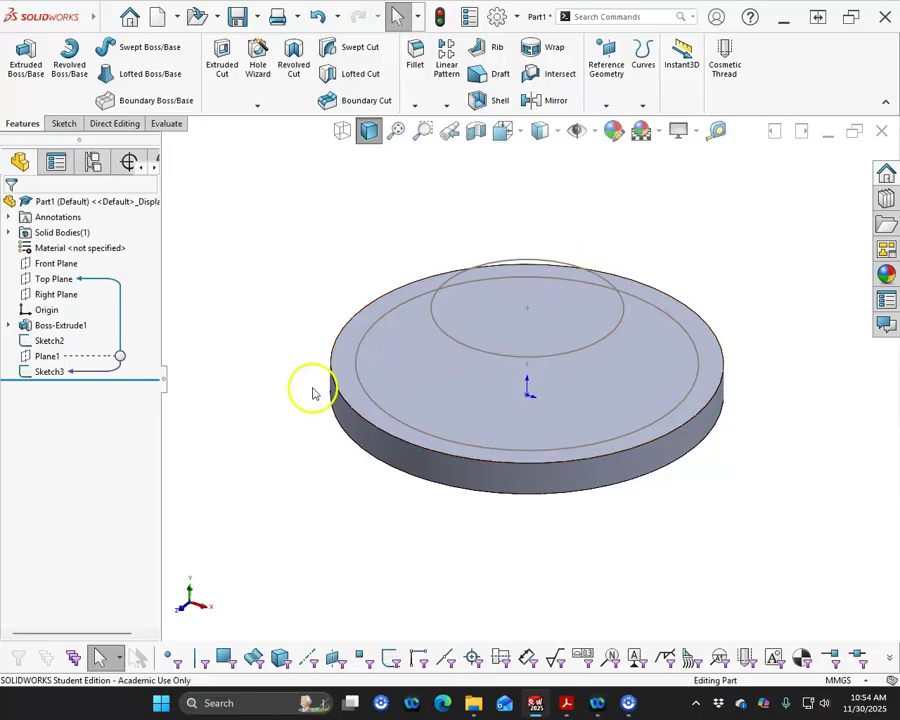
click(313, 217)
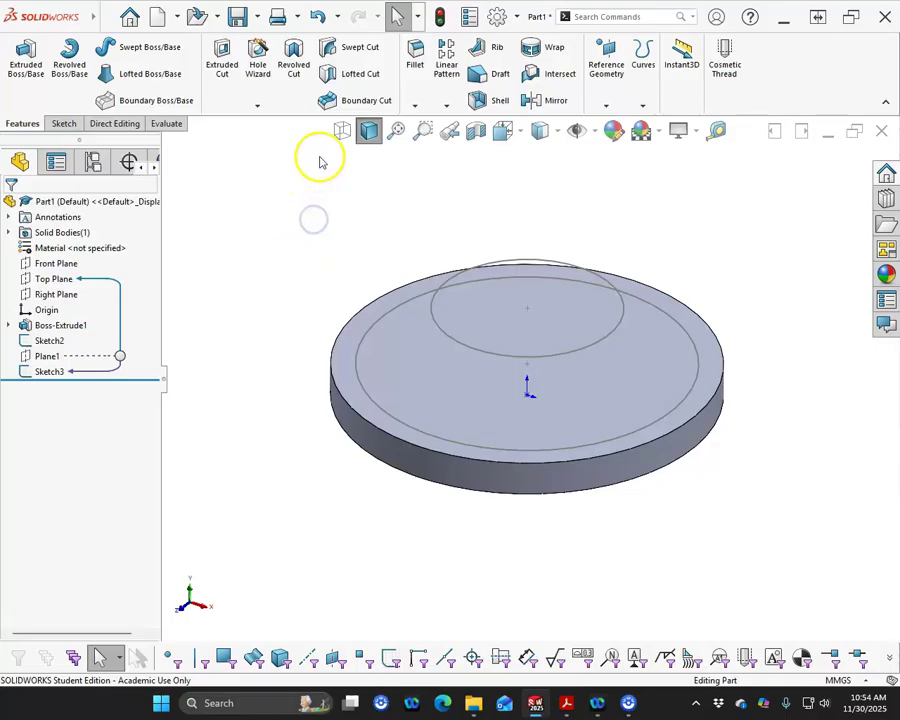
Loft a solid between the 48 mm circle on the disc and the 27 mm circle on the offset plane, with the result merged.
click(144, 73)
click(90, 268)
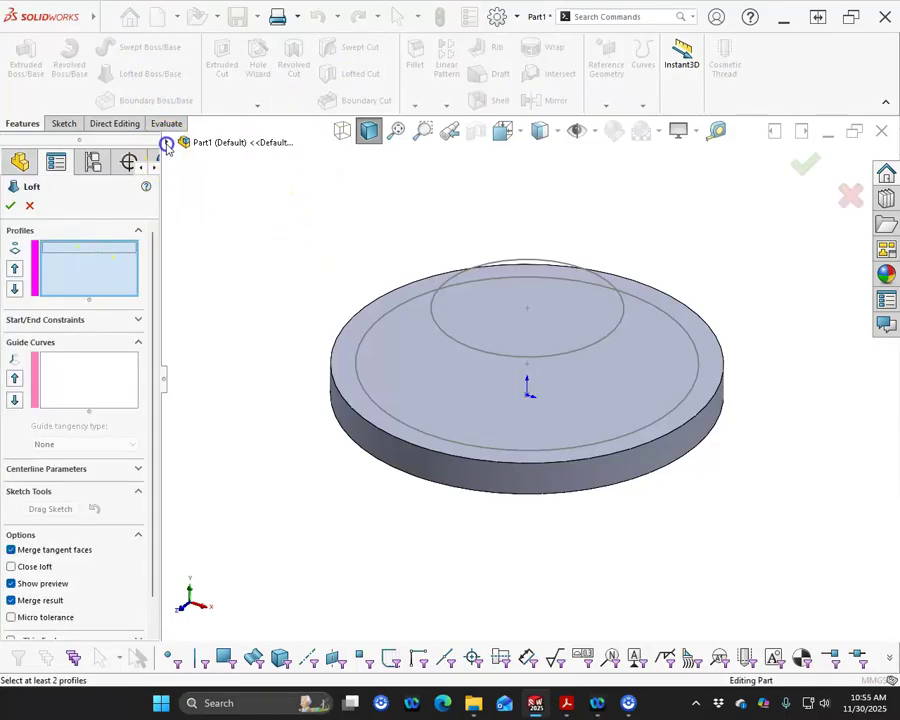
click(166, 142)
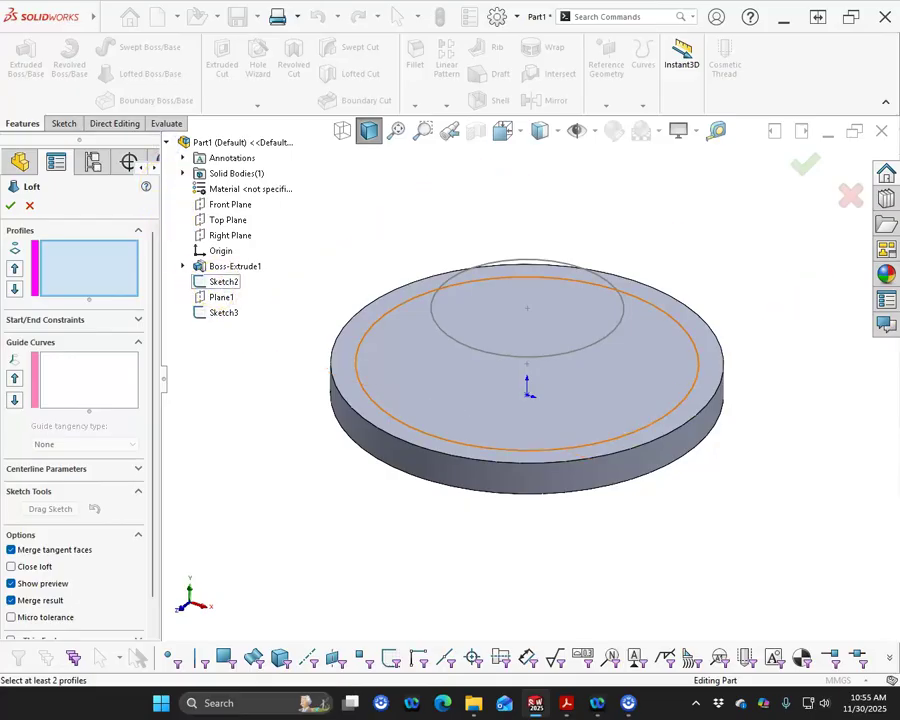
click(218, 284)
click(214, 314)
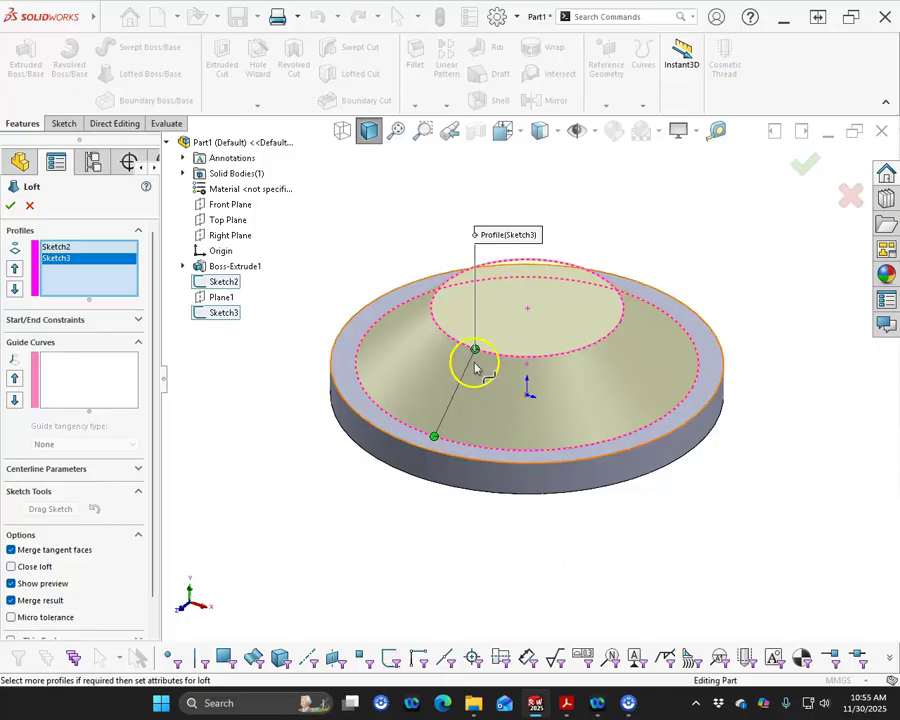
middle_drag(361, 516, 310, 424)
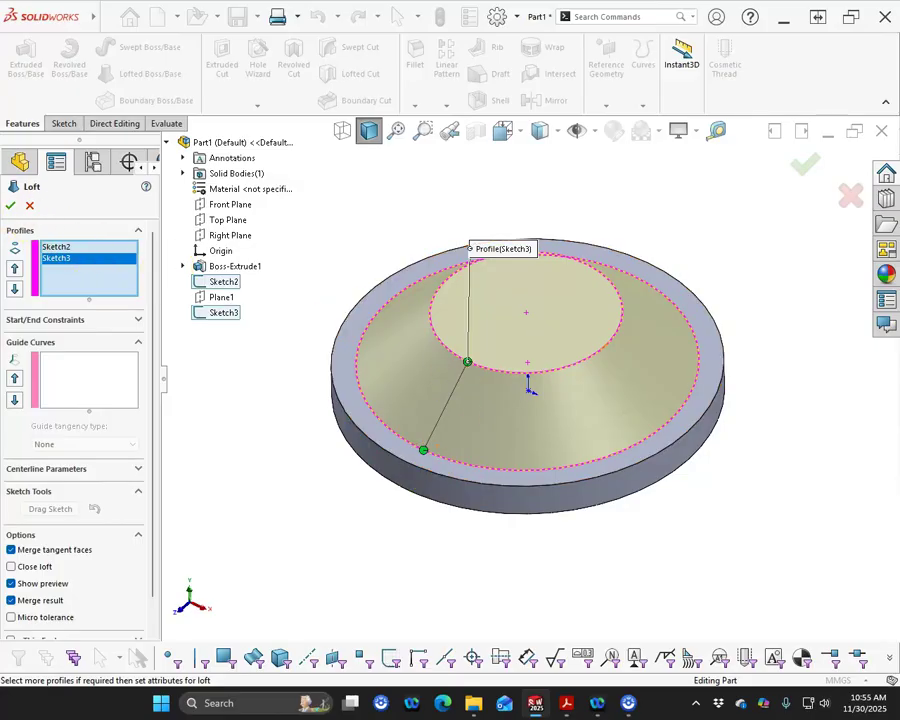
click(11, 206)
middle_drag(254, 502, 255, 423)
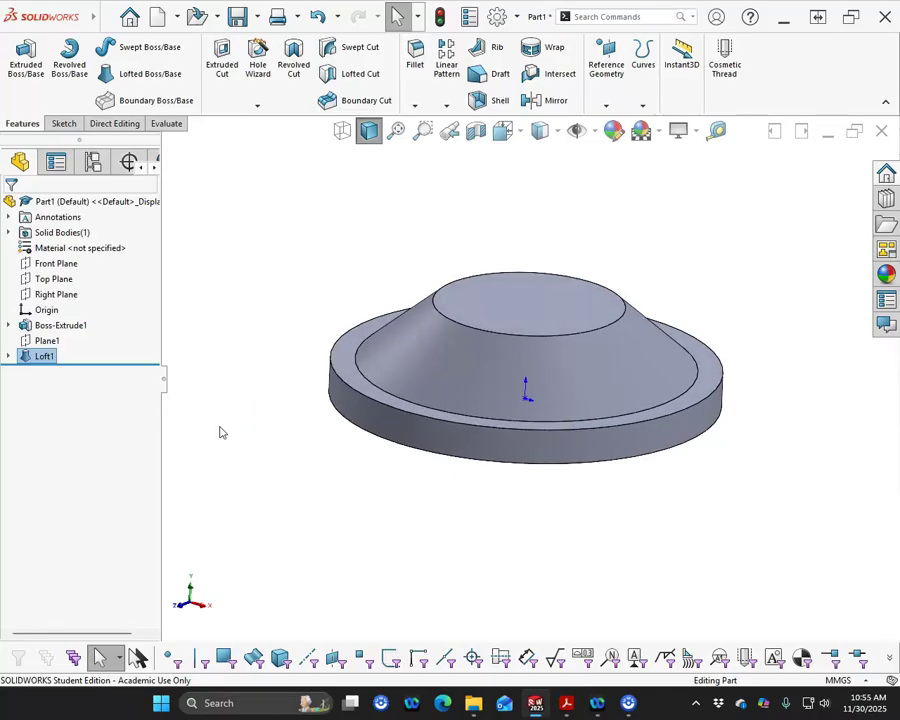
click(237, 402)
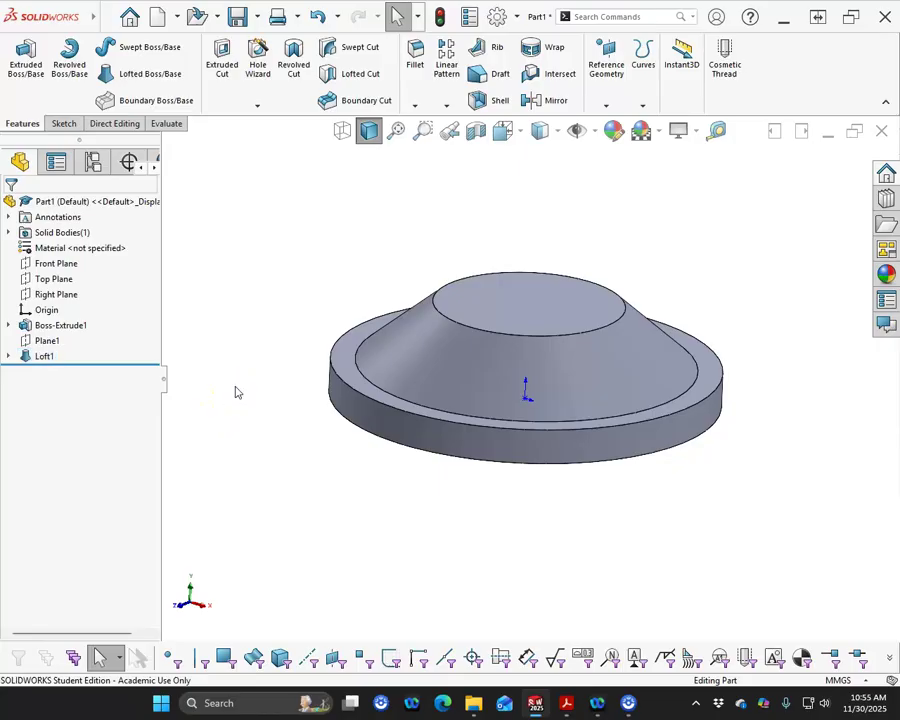
Start a sketch on the disc's bottom face and draw a circle about 15 mm in diameter overlapping the disc's upper-left edge.
key(ctrl+5)
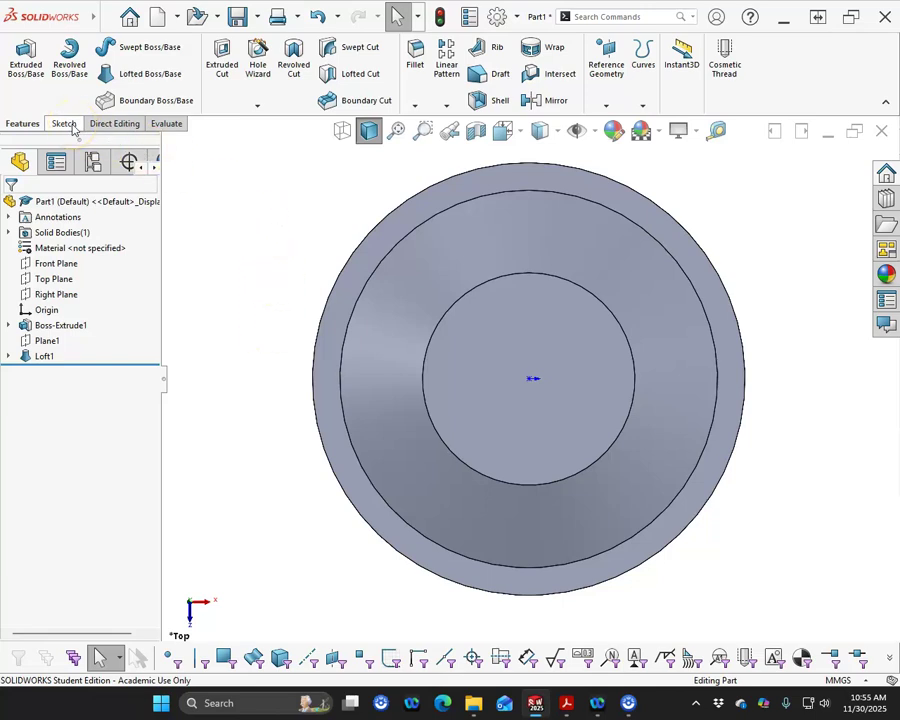
middle_drag(284, 464, 312, 218)
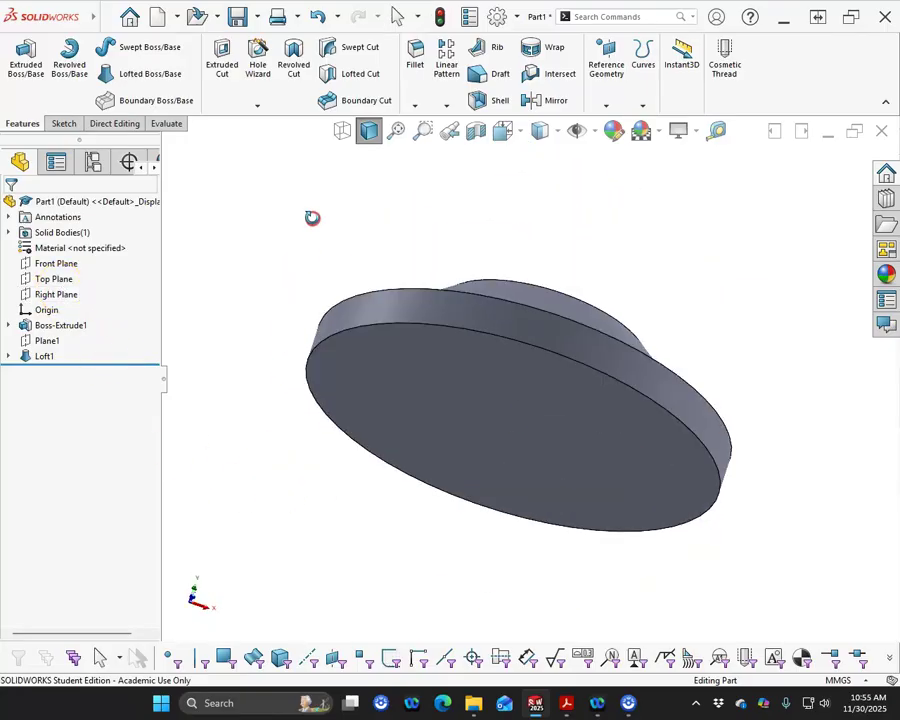
click(382, 362)
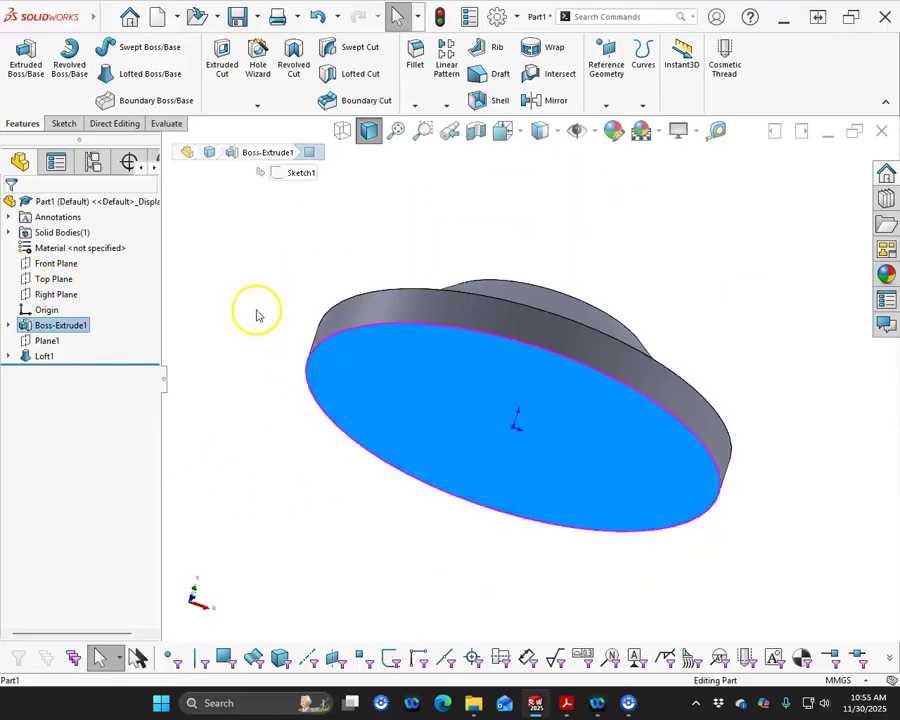
key(ctrl+5)
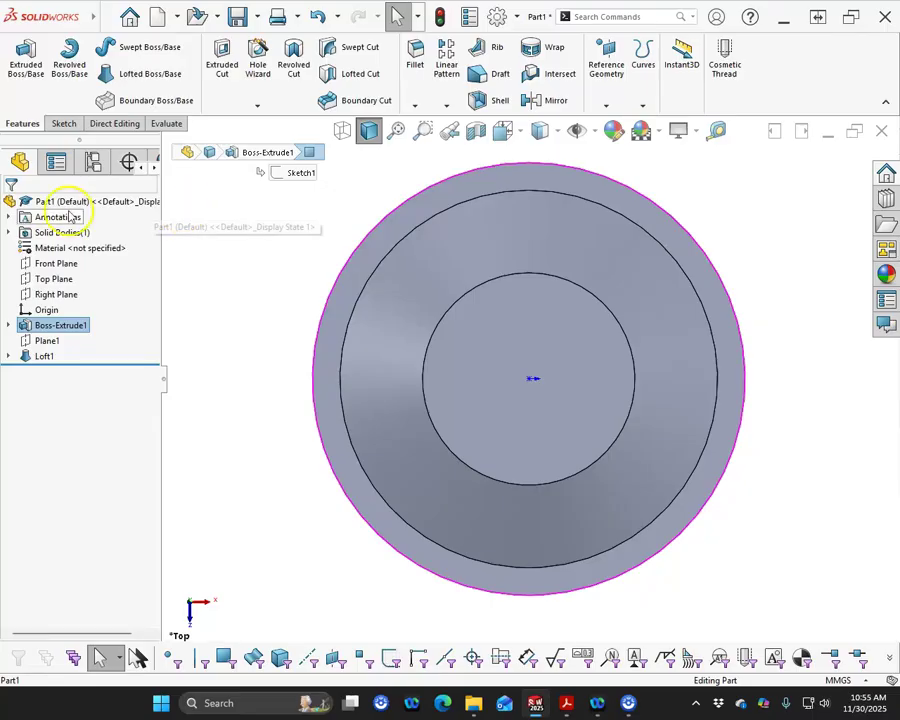
click(61, 123)
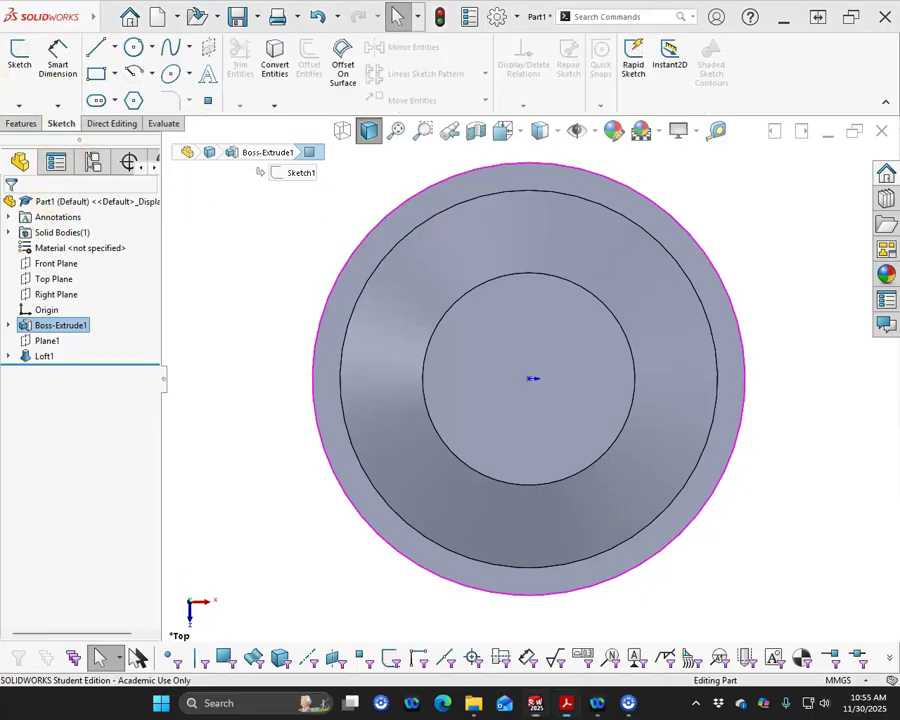
click(19, 57)
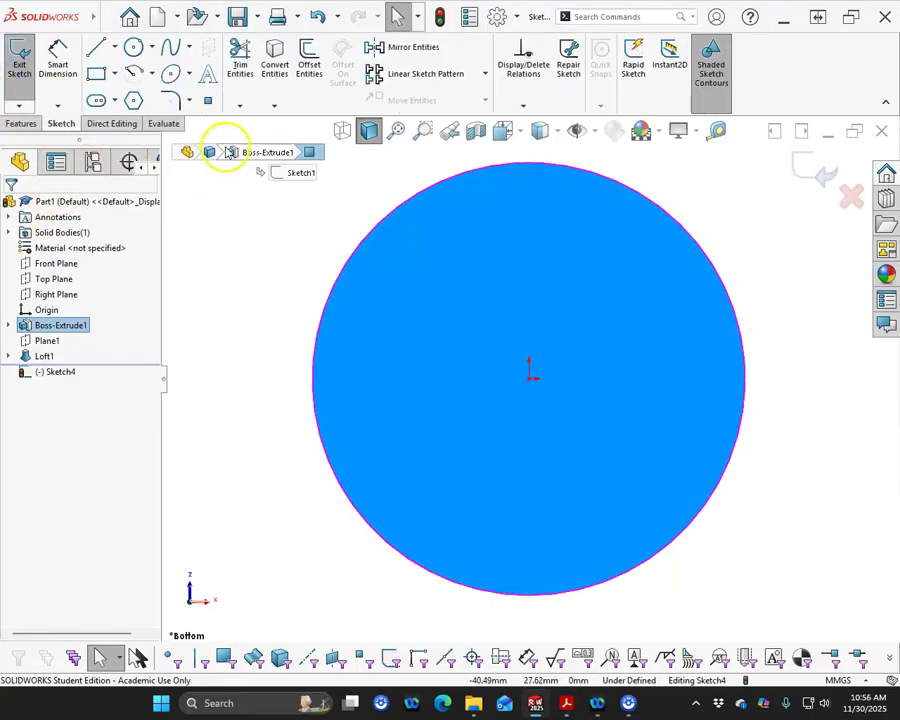
click(133, 47)
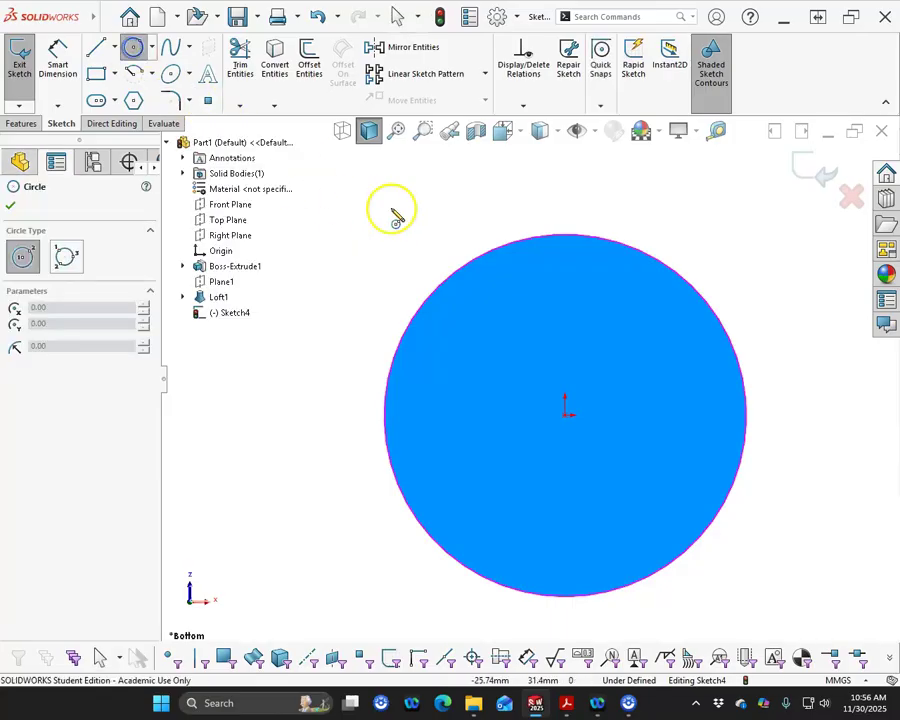
click(432, 261)
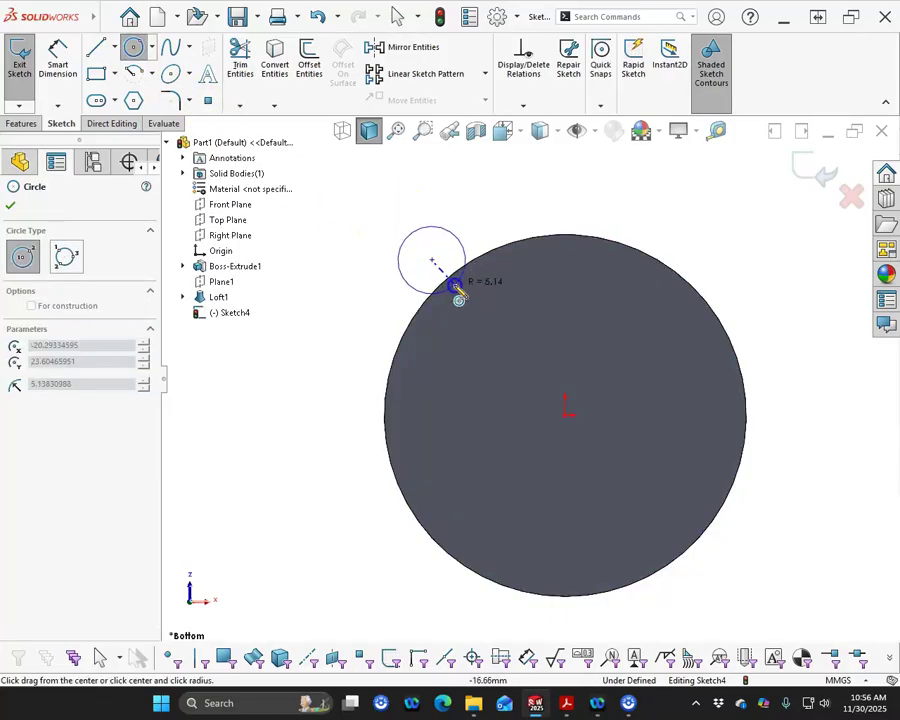
click(466, 297)
right_click(303, 418)
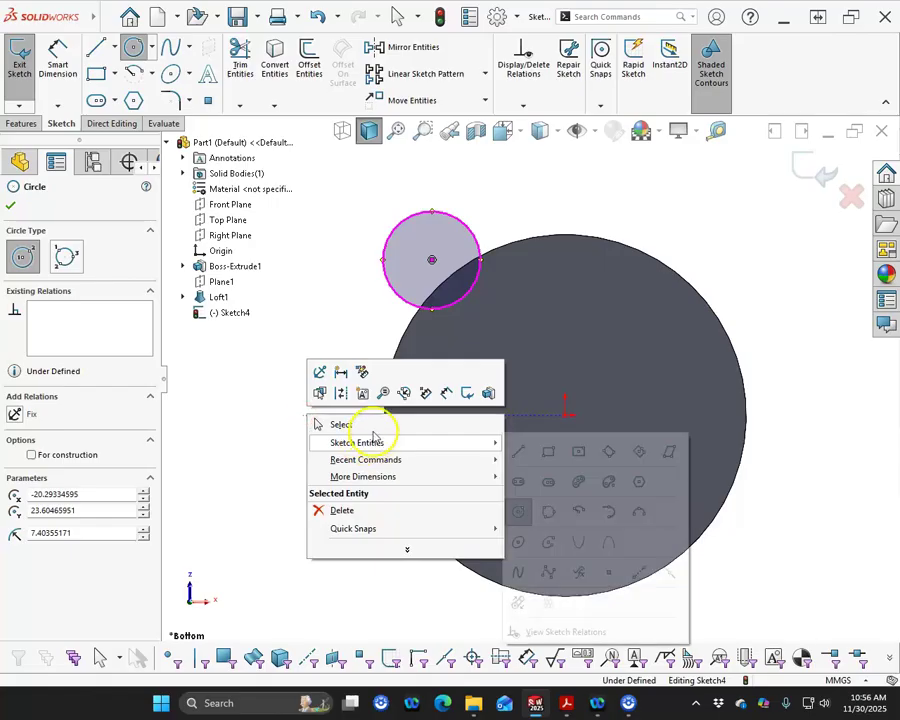
click(372, 427)
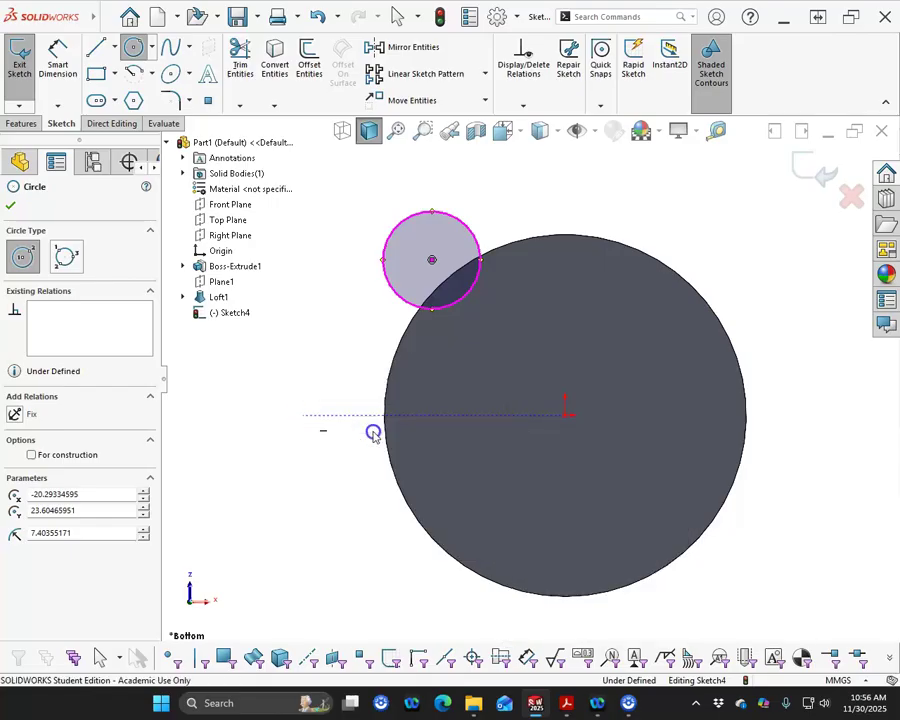
Draw a vertical construction centerline from the origin up to the disc's outer edge.
click(115, 48)
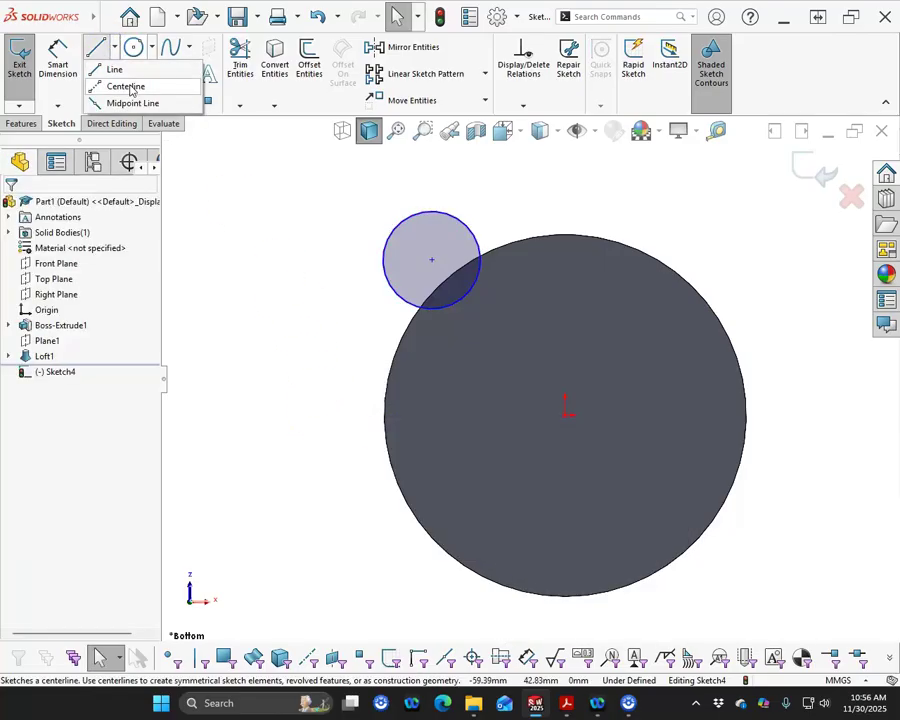
click(127, 87)
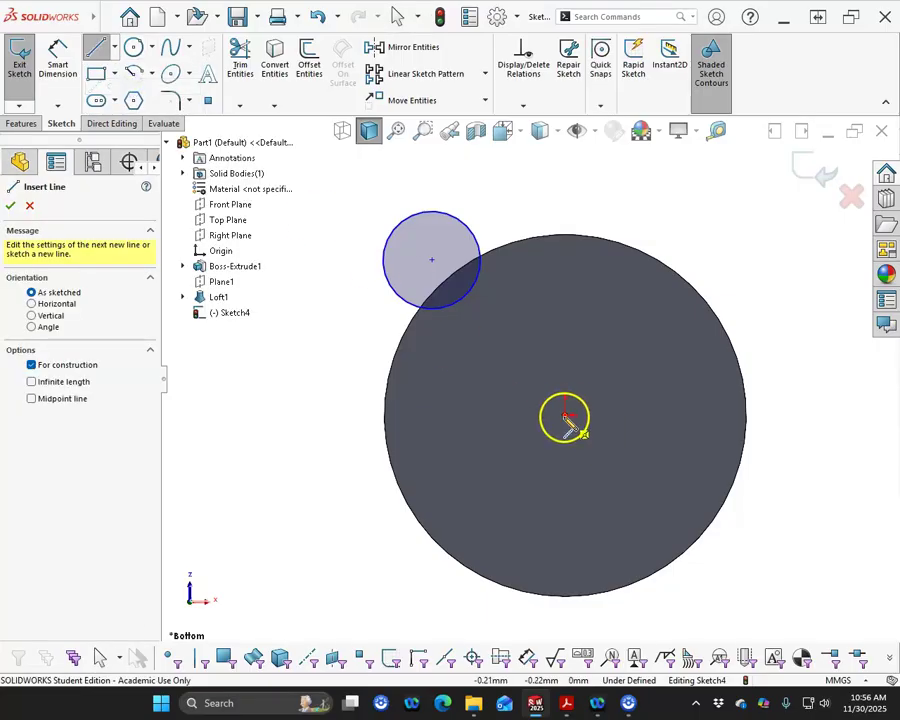
click(566, 418)
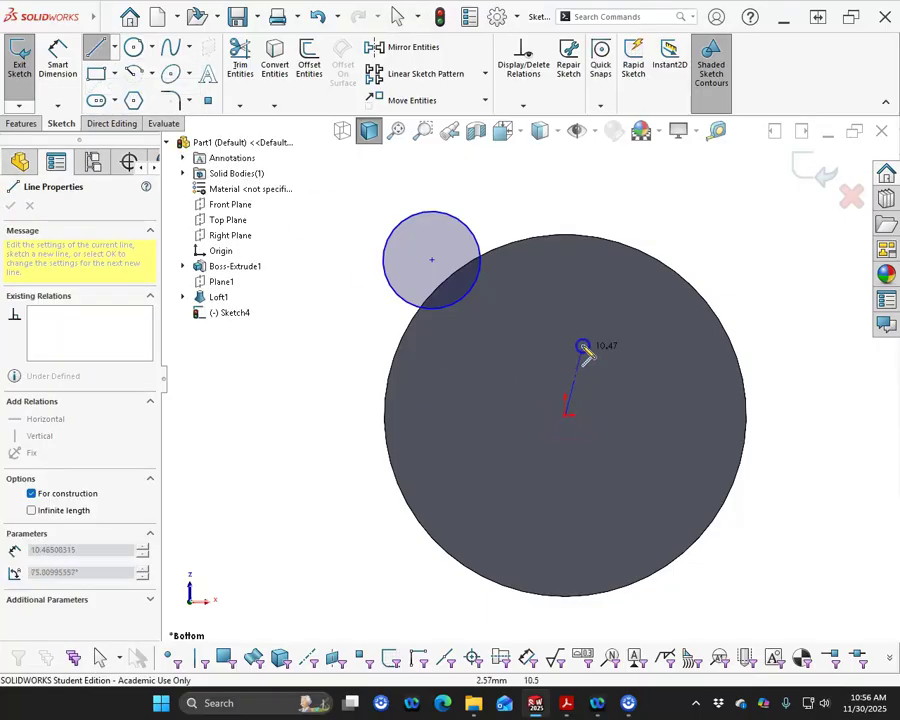
click(566, 234)
right_click(634, 220)
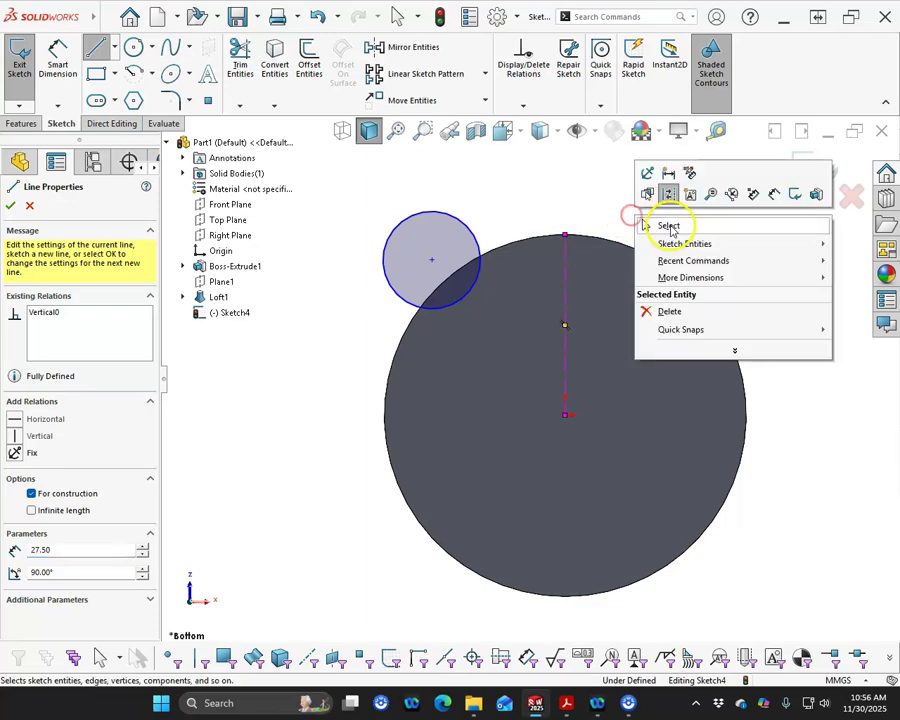
click(660, 224)
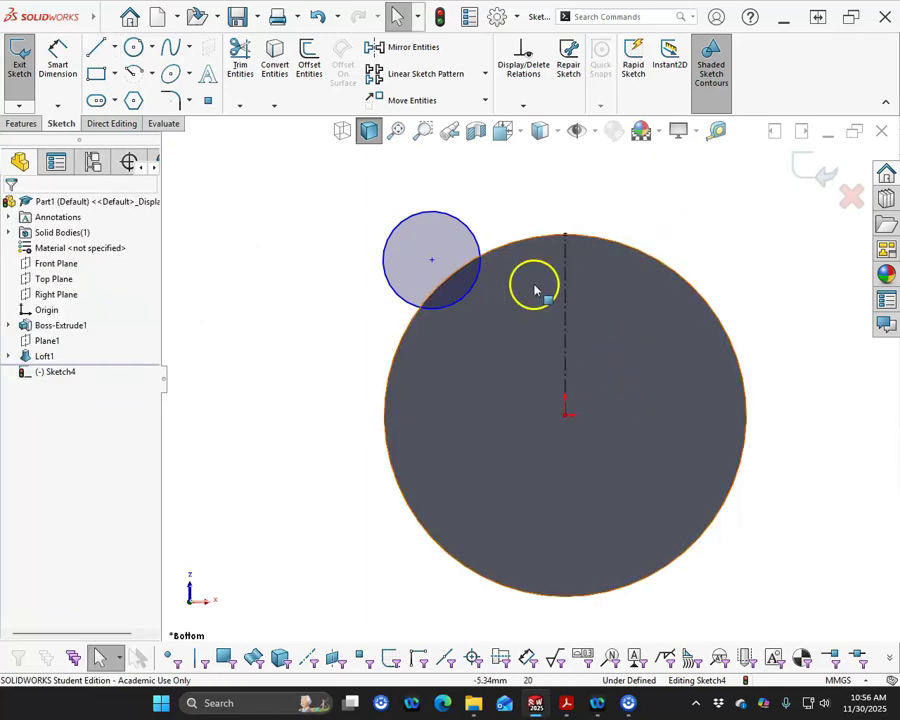
click(447, 306)
Dimension the small circle at the disc's edge to a 13 mm diameter.
click(58, 60)
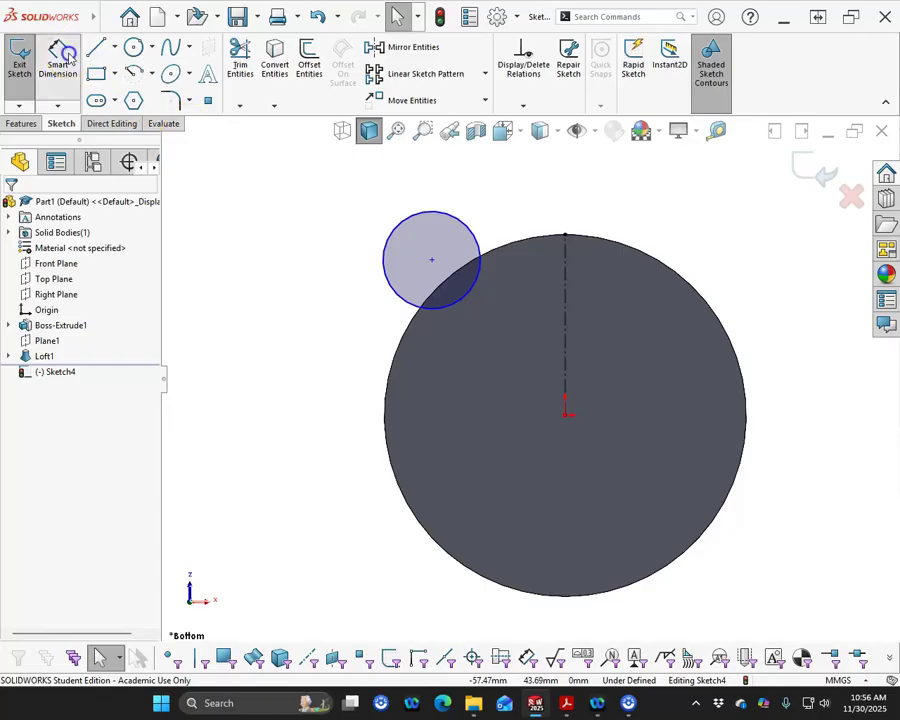
click(392, 236)
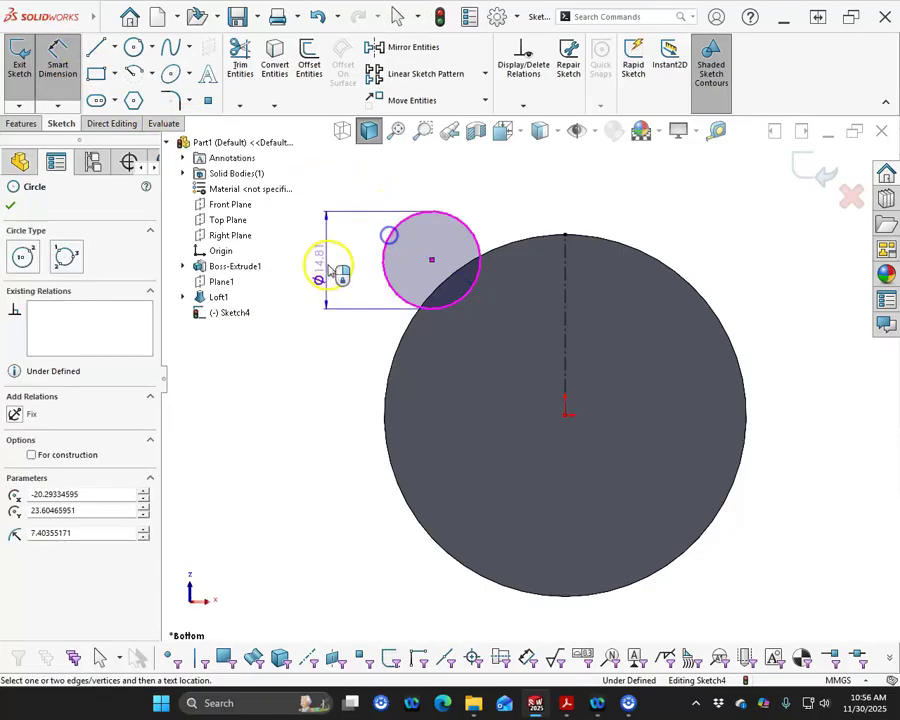
click(352, 200)
text(13)
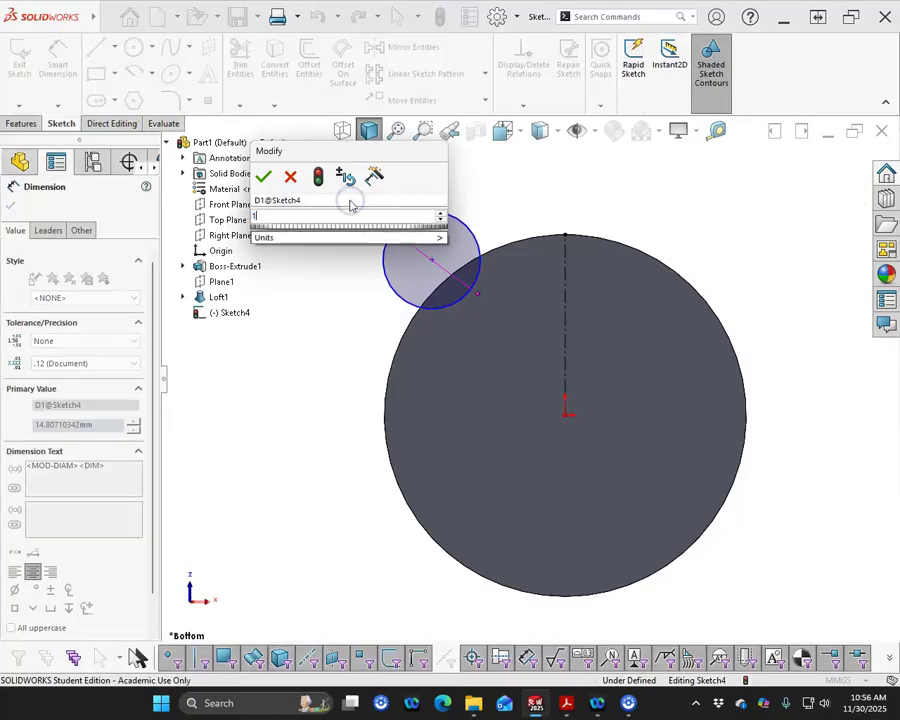
key(Return)
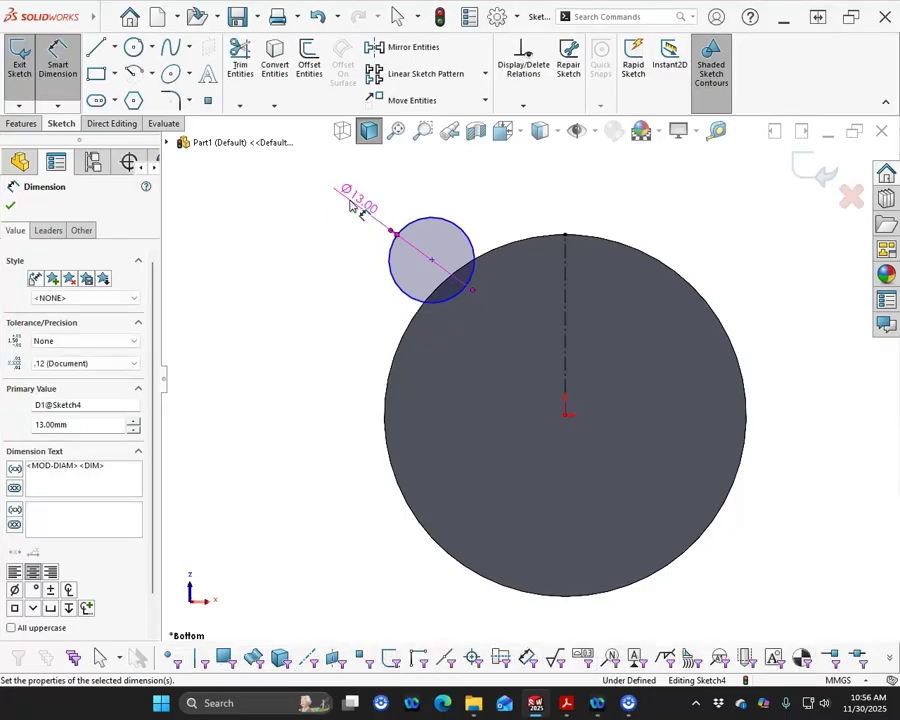
right_click(324, 298)
click(384, 338)
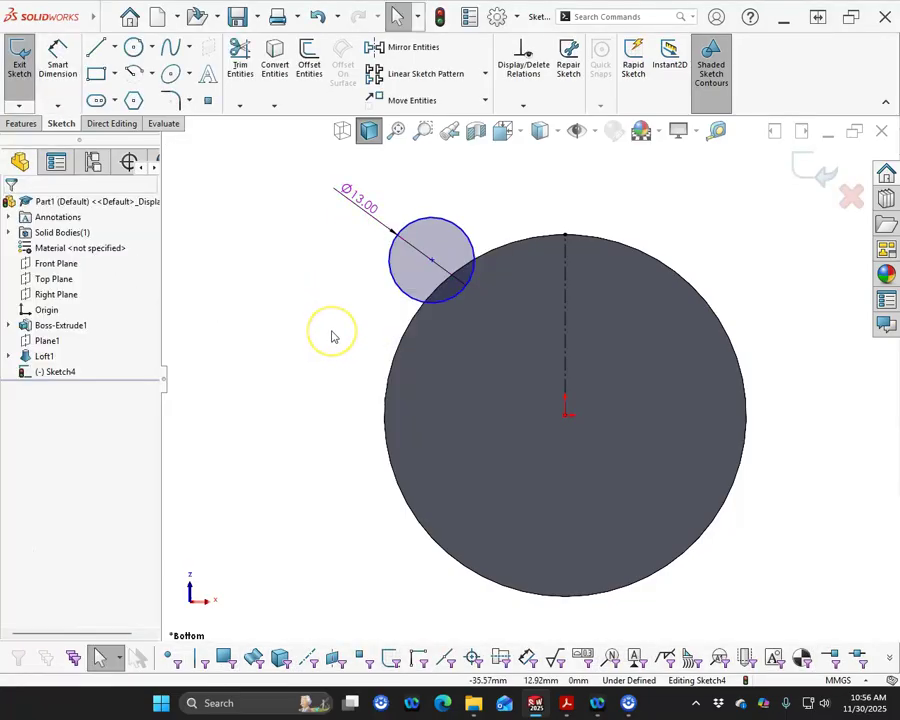
click(343, 327)
Dimension the angle about the origin between the vertical centerline's upper end and the 13 mm circle's center as 45 degrees.
click(430, 258)
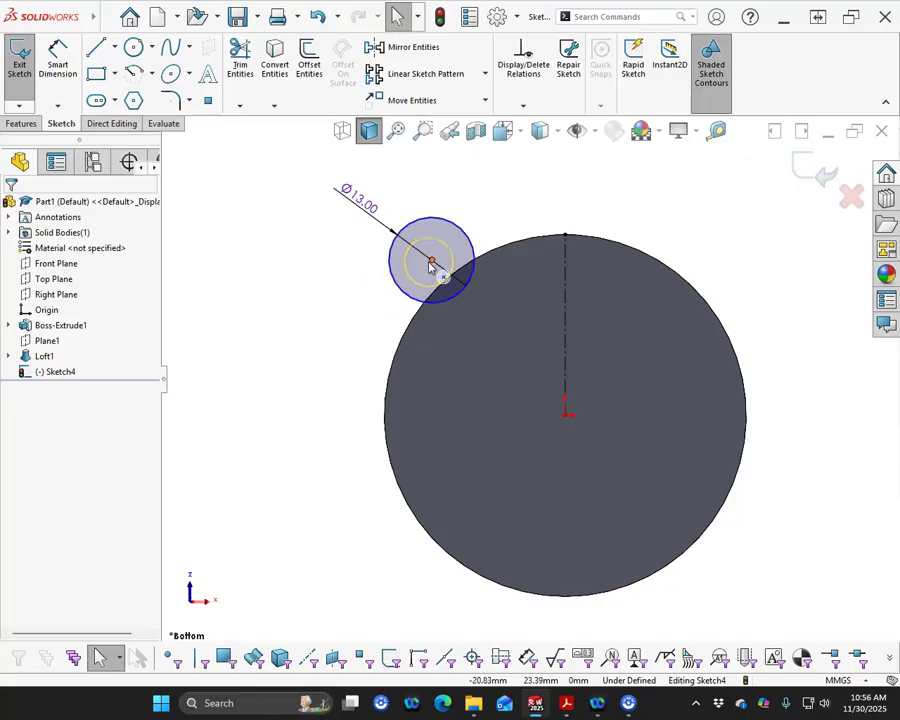
click(488, 301)
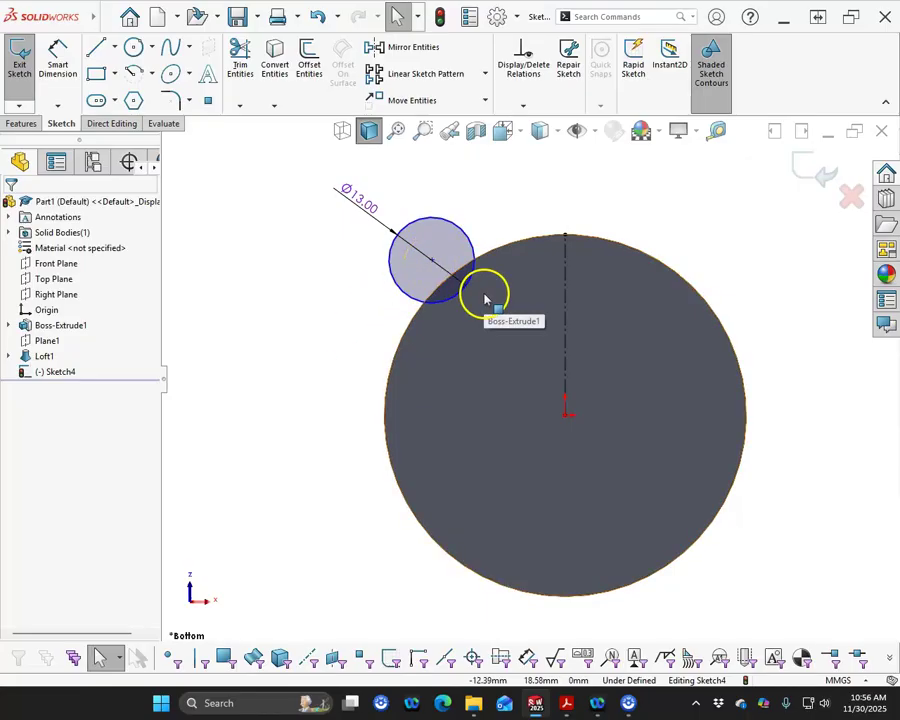
click(184, 141)
click(58, 55)
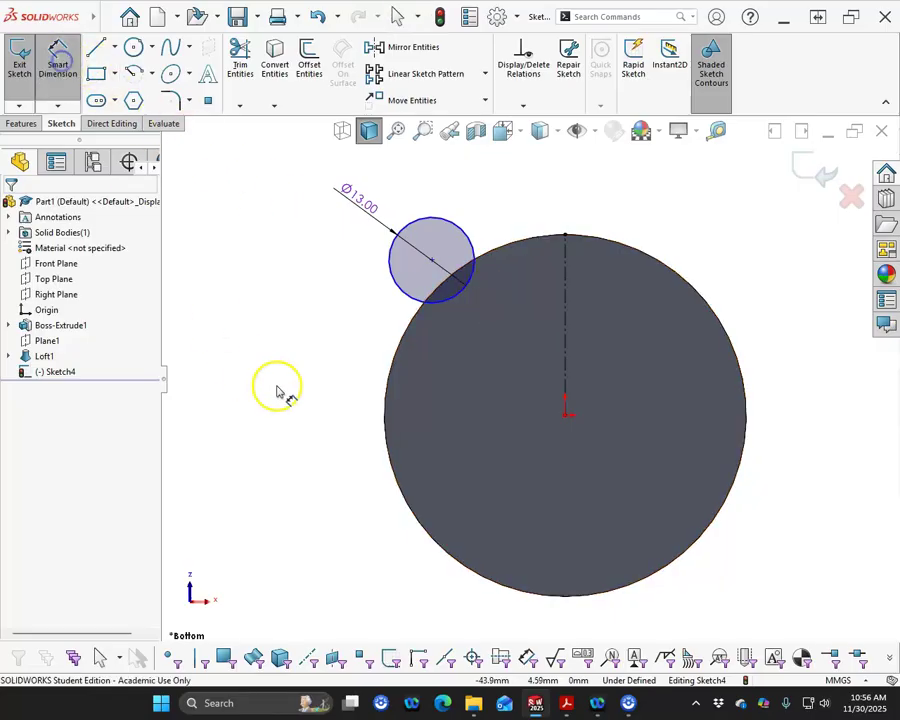
click(566, 417)
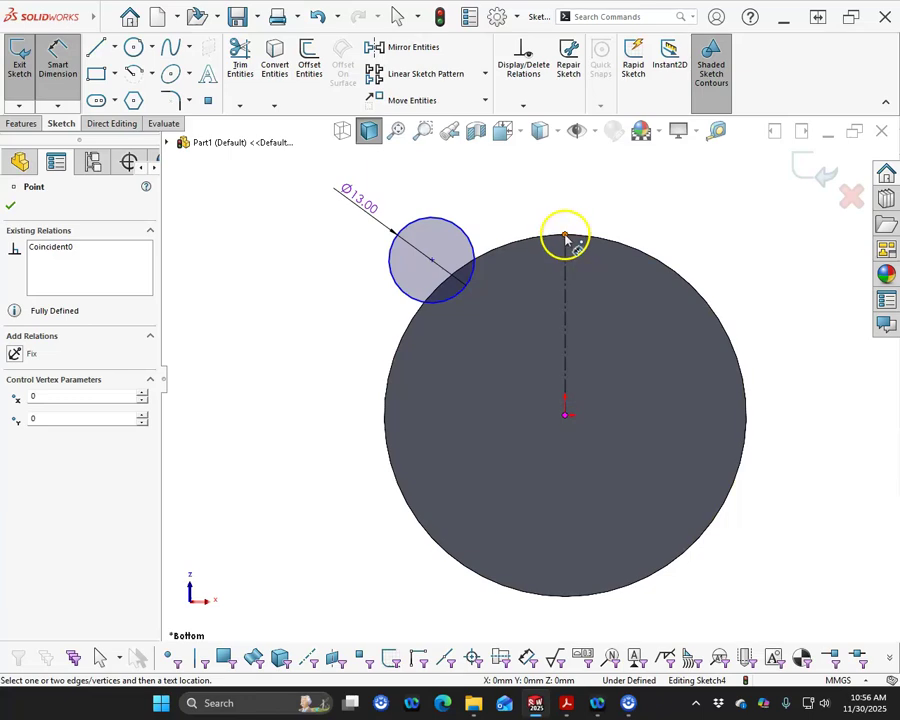
click(430, 259)
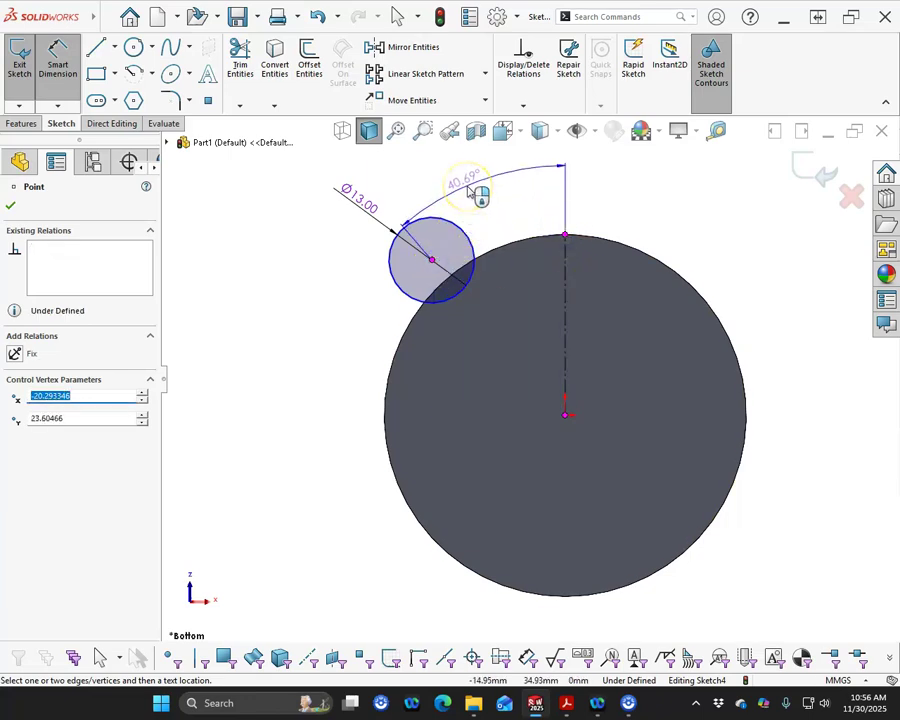
click(472, 193)
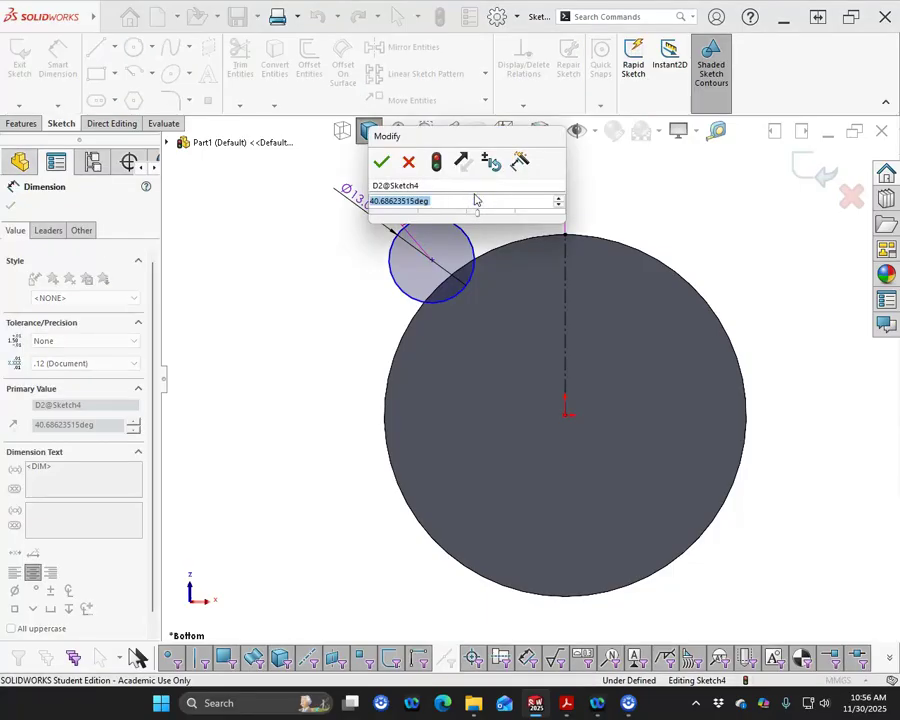
text(45)
key(Return)
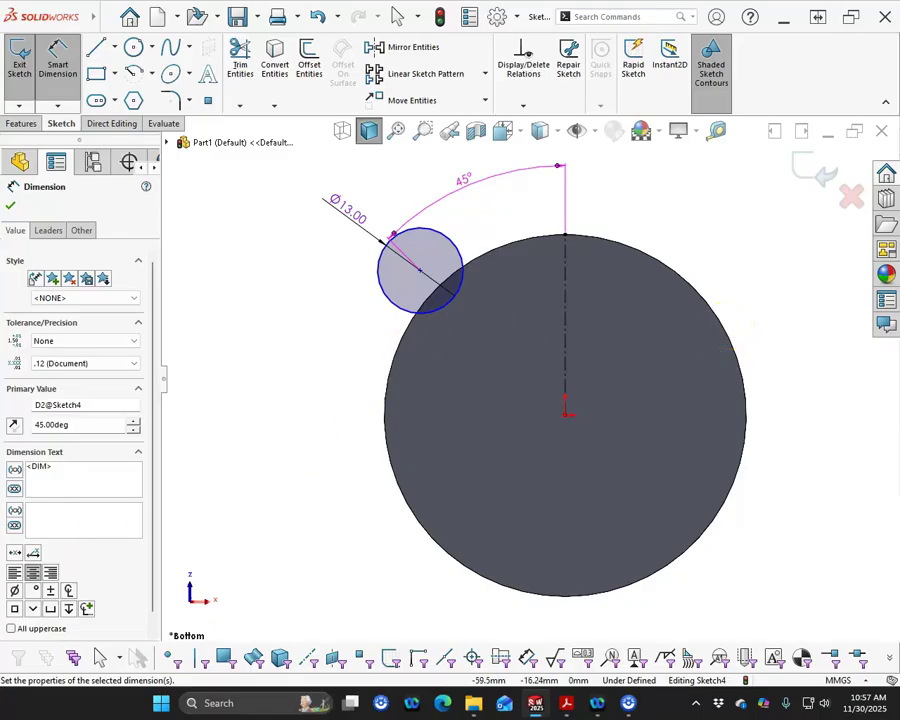
Examine the PDF practice drawing's top view and Detail A for where the 13 mm circles sit on the 55 mm disc.
drag(0, 60, 273, 100)
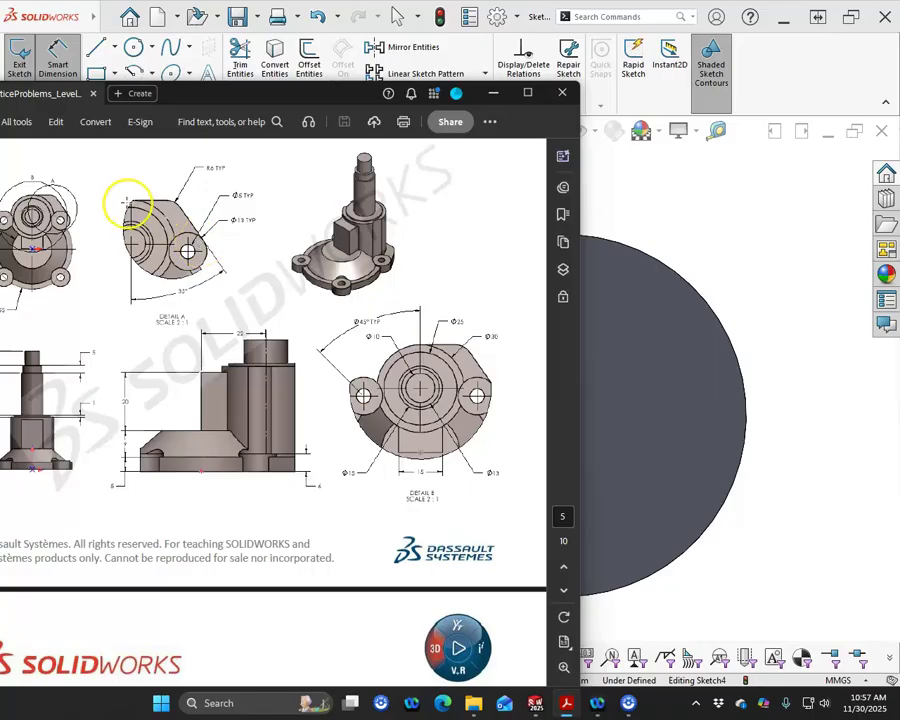
drag(233, 105, 386, 60)
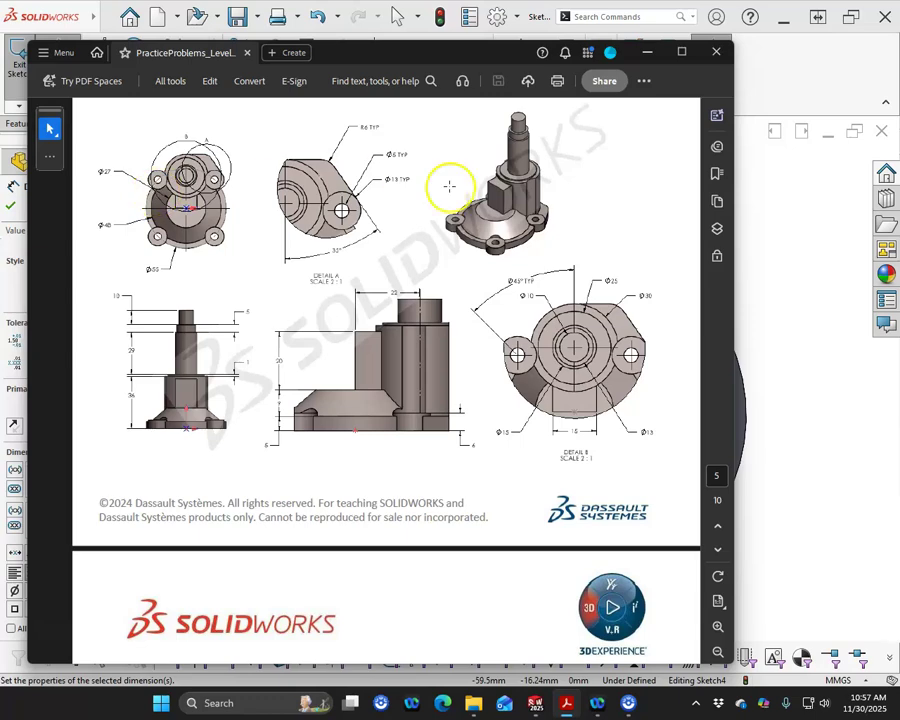
click(681, 51)
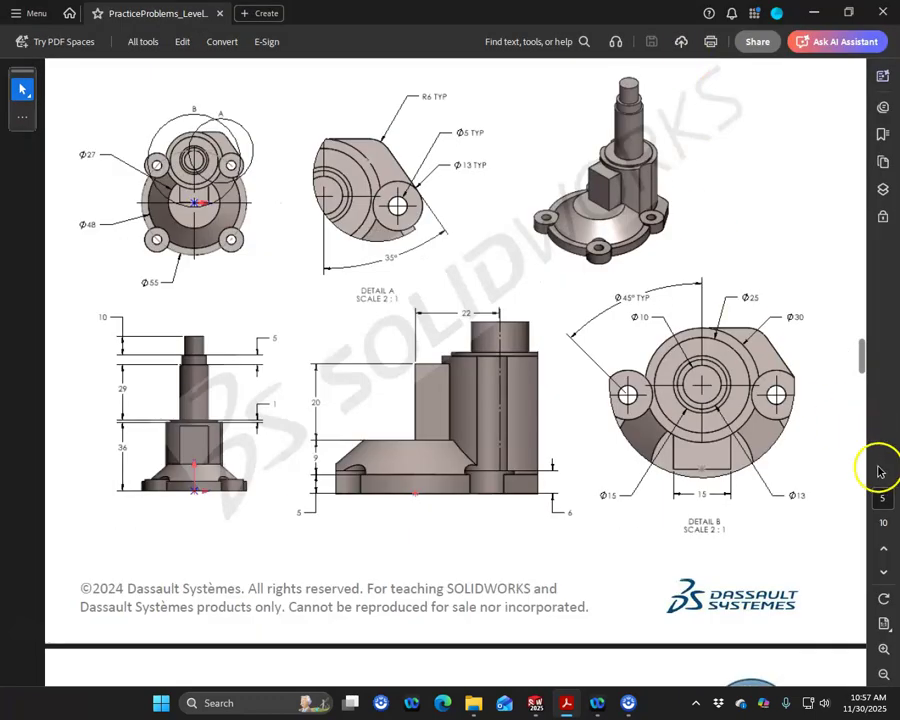
click(884, 649)
click(884, 649)
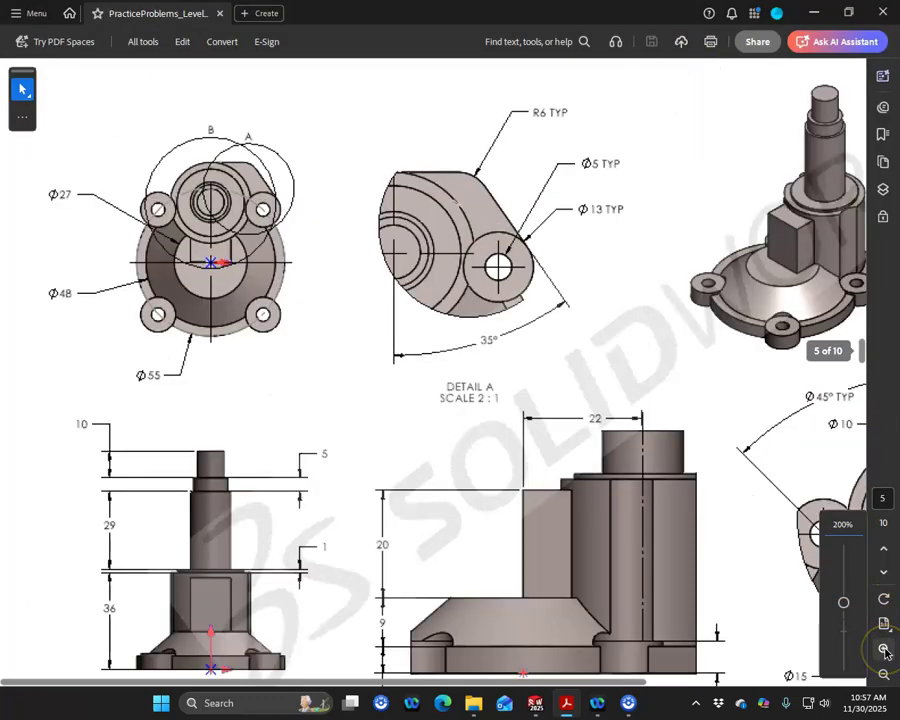
click(884, 649)
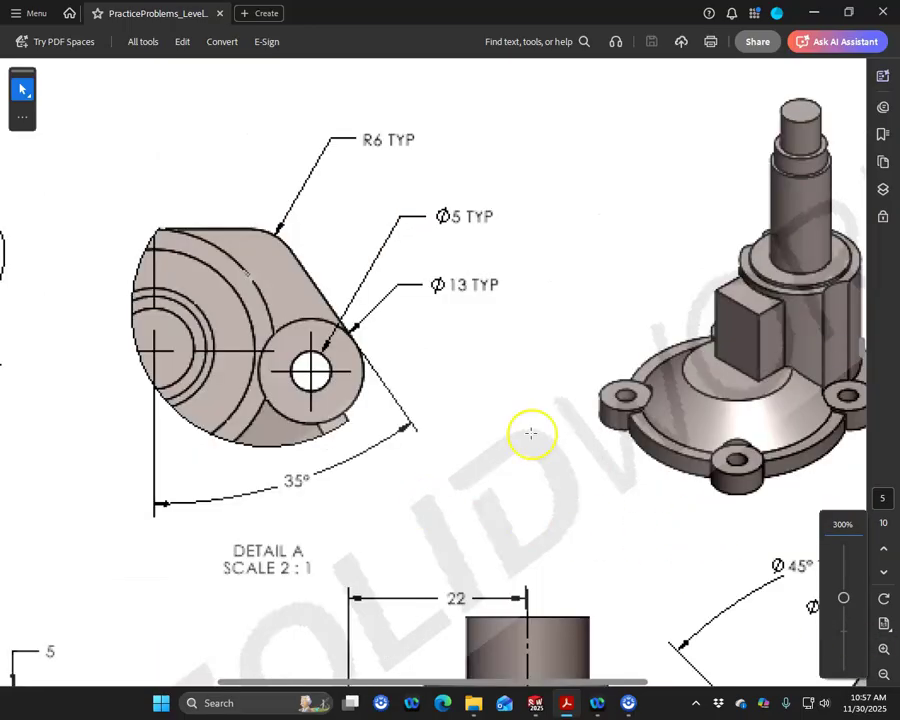
drag(311, 686, 167, 677)
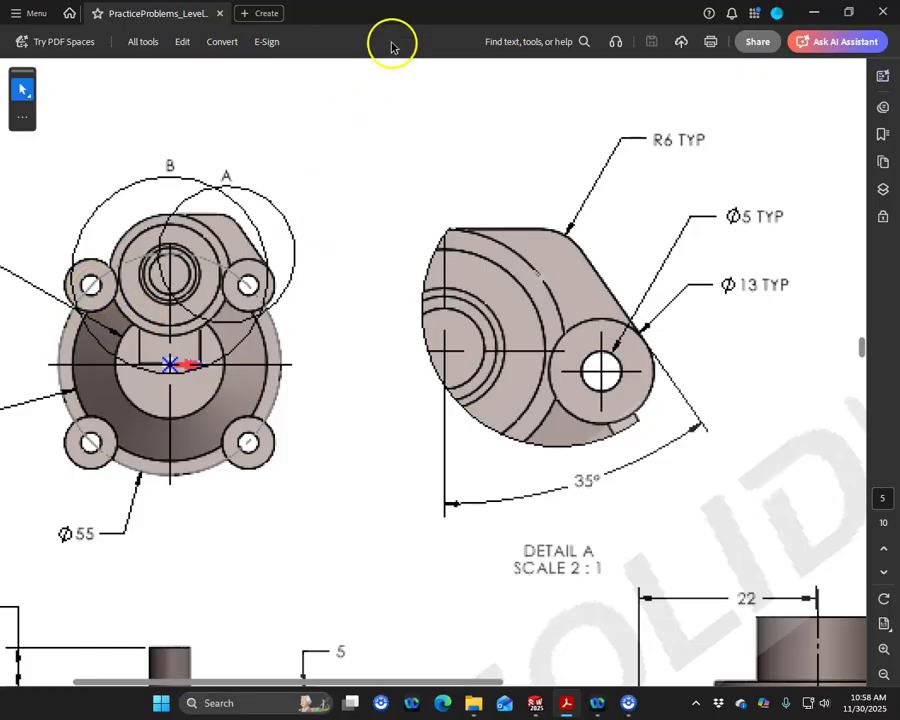
mouse_move(384, 17)
mouse_down()
mouse_move(100, 60)
mouse_move(0, 50)
mouse_up()
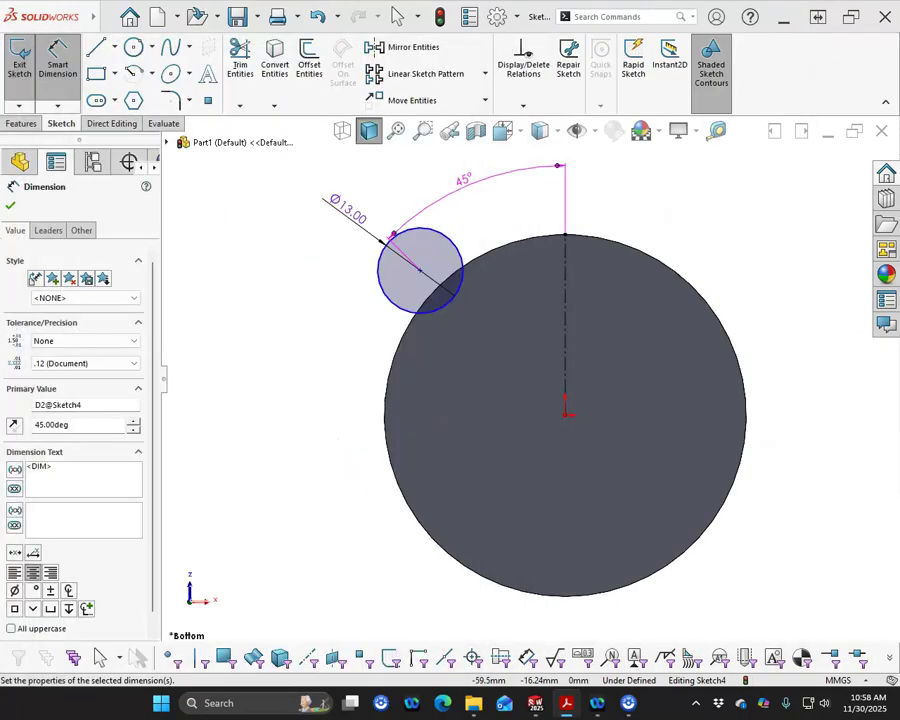
click(420, 269)
click(416, 325)
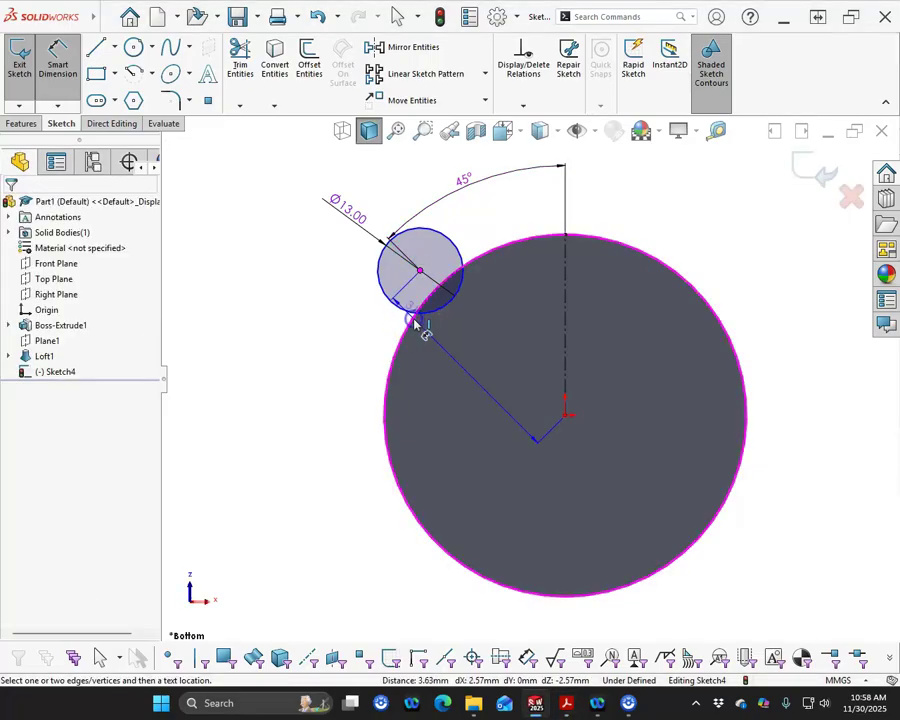
key(Escape)
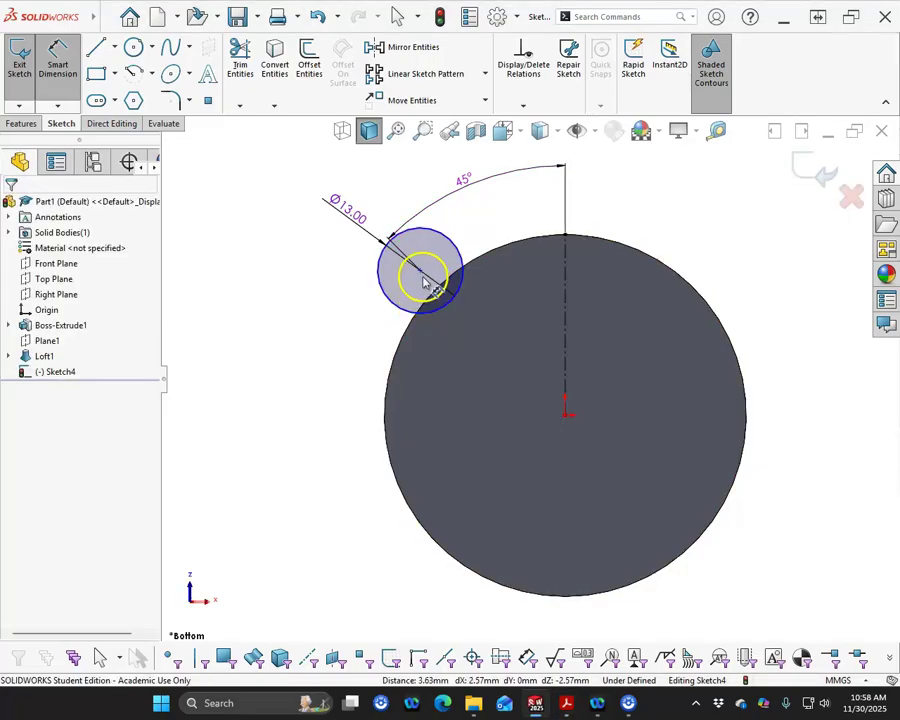
click(420, 270)
click(398, 351)
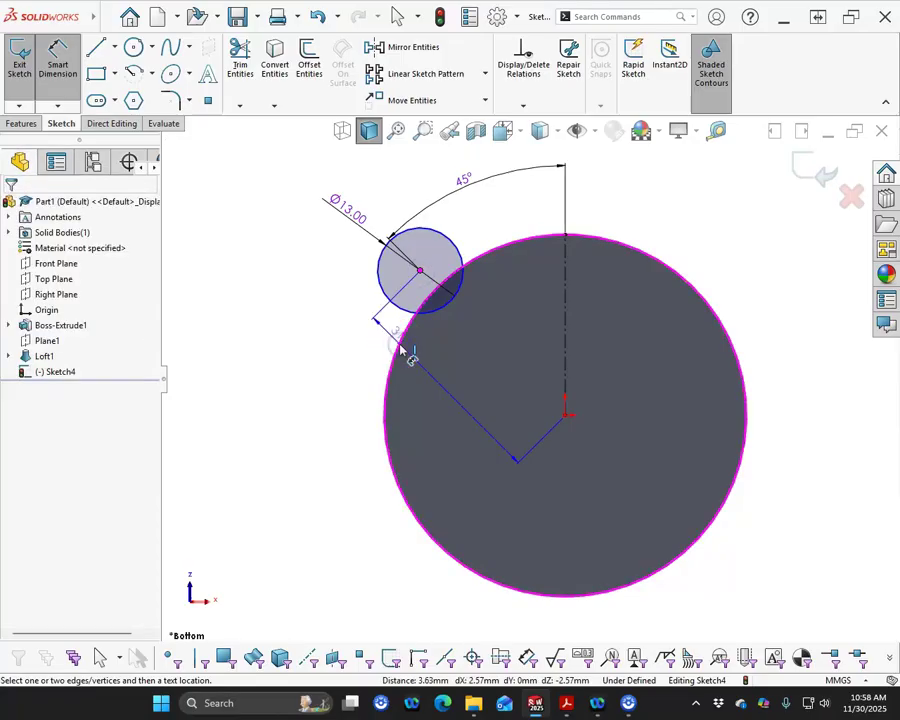
click(315, 301)
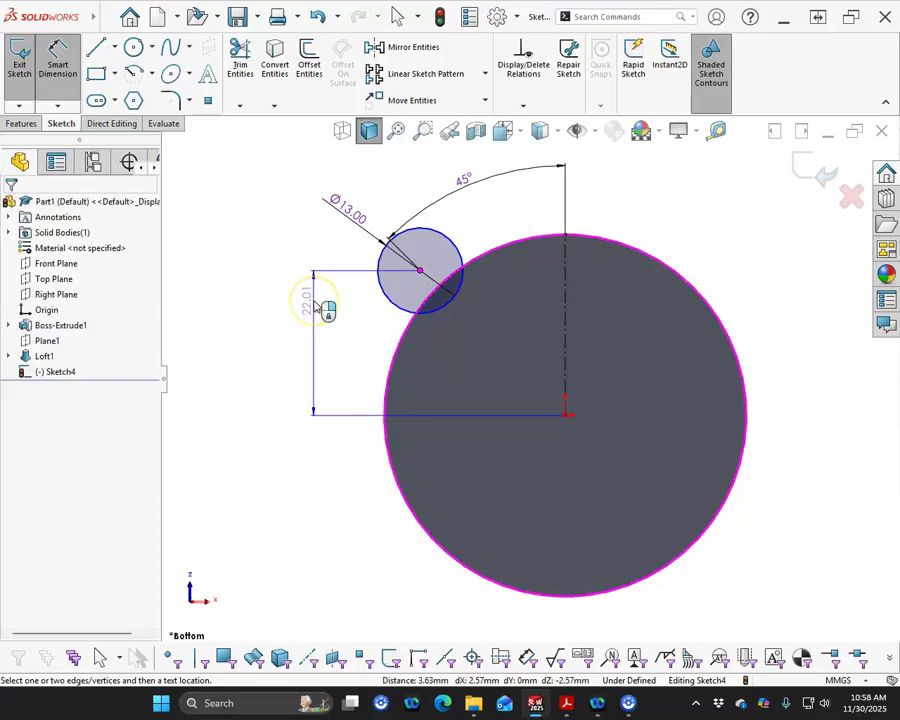
click(336, 328)
click(347, 341)
key(Escape)
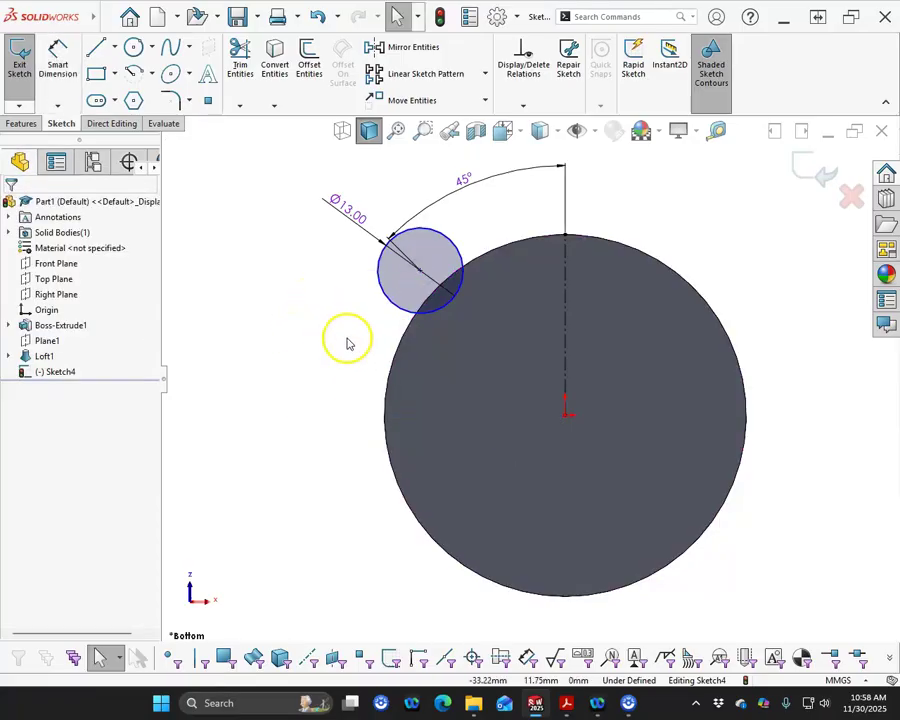
Place the 13 mm circle's center on the disc's edge and circular-pattern it into 4 equally spaced instances over 360 degrees about the origin.
drag(420, 273, 437, 288)
click(347, 341)
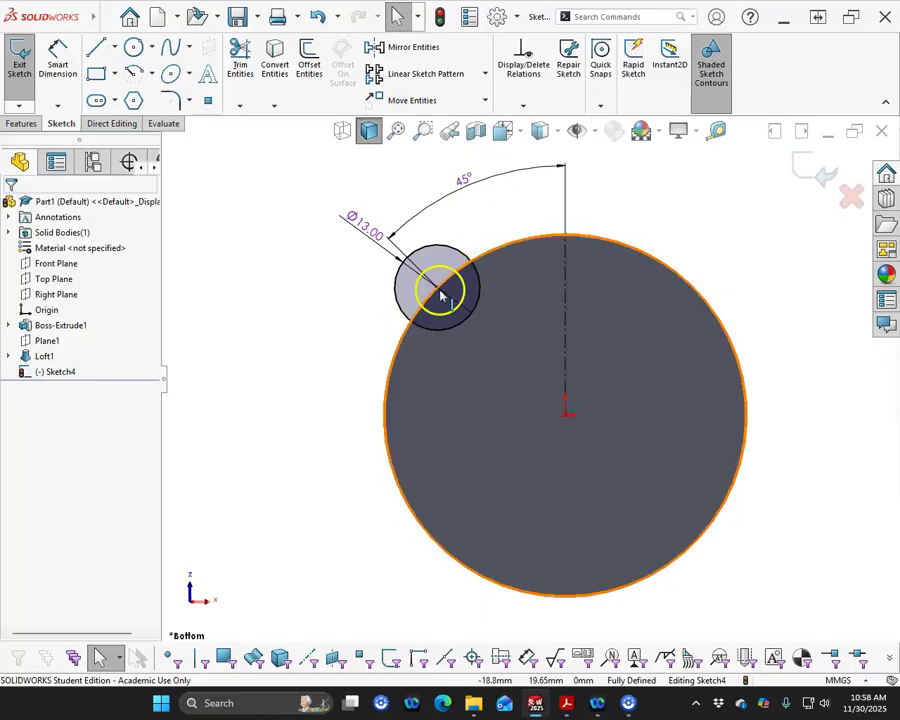
click(442, 326)
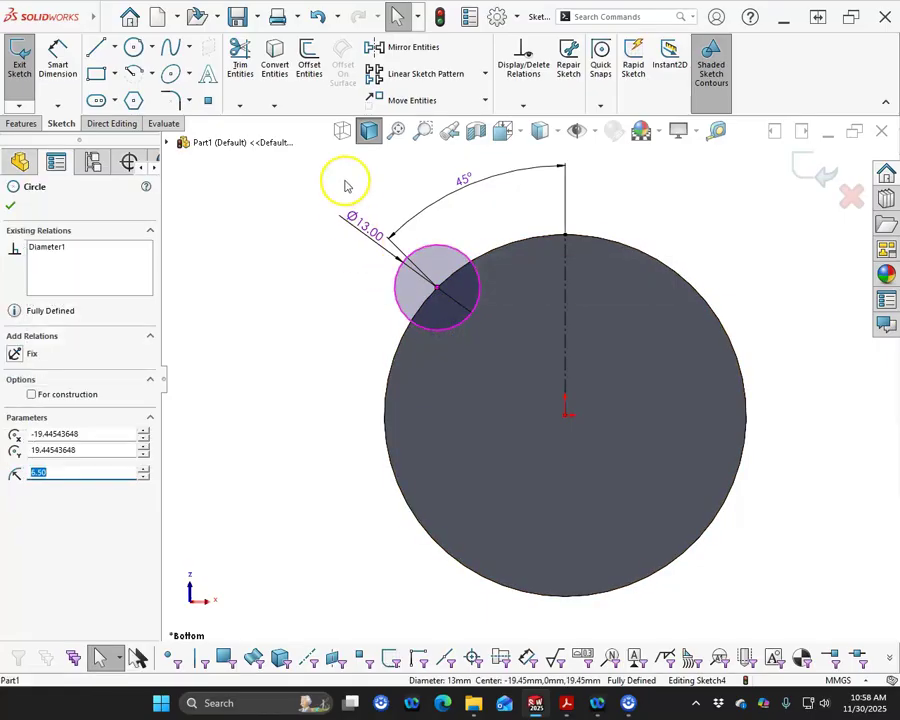
click(483, 75)
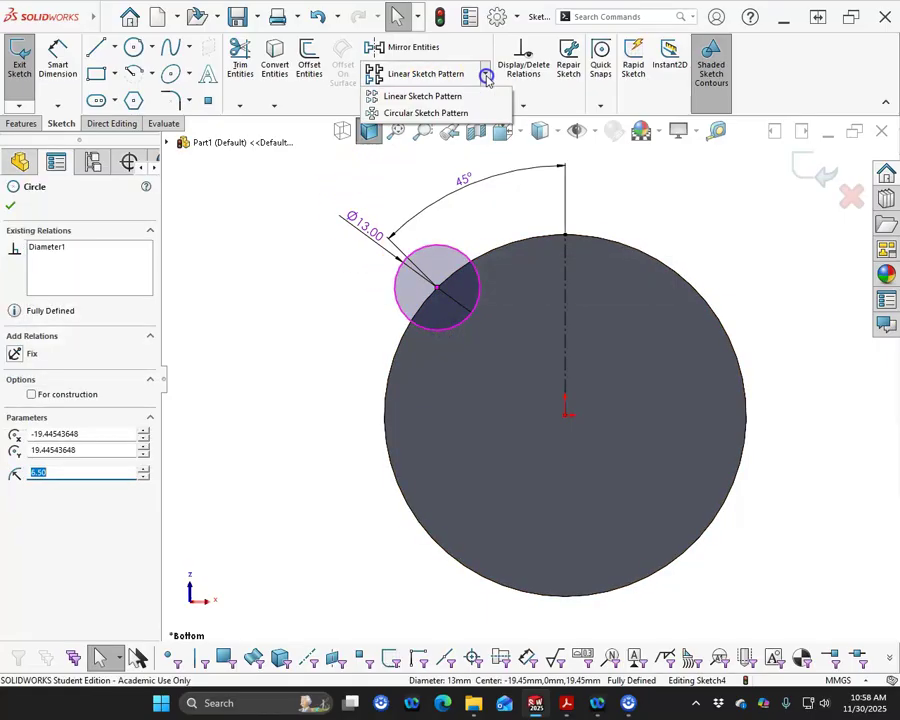
click(390, 112)
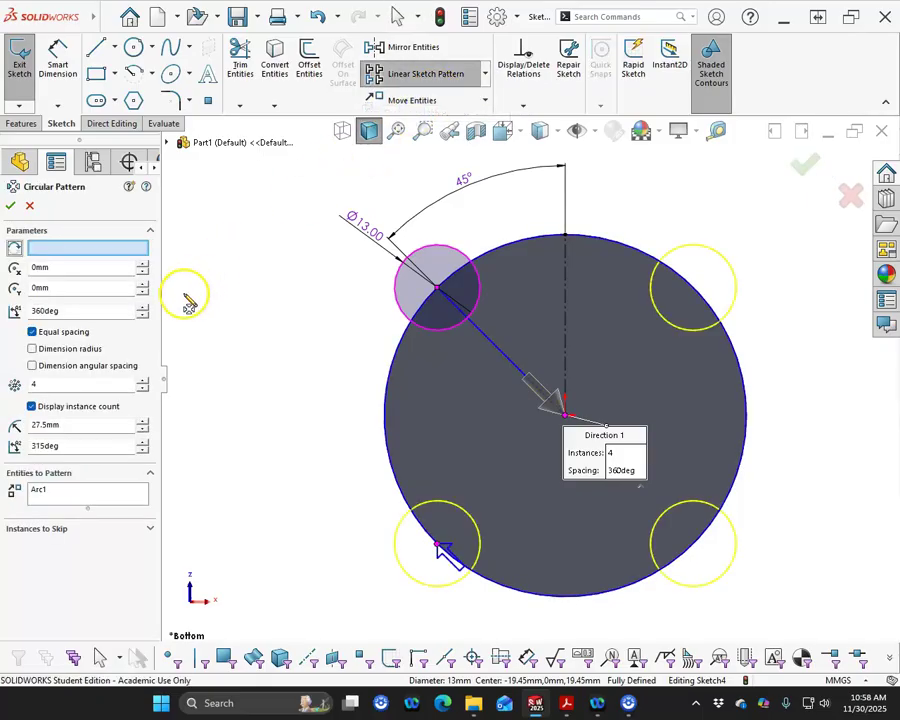
click(67, 249)
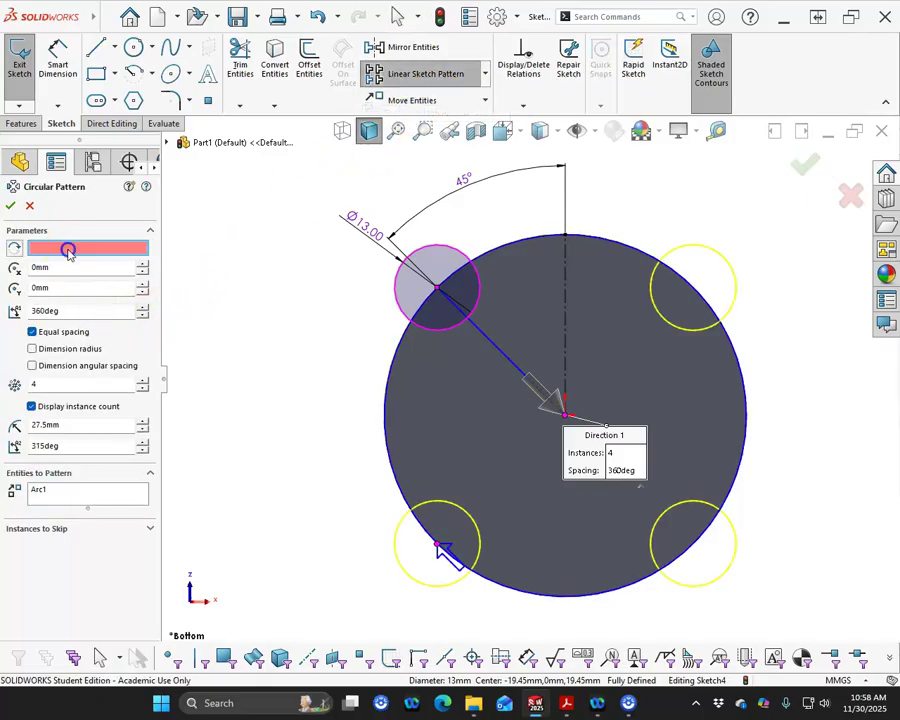
click(565, 415)
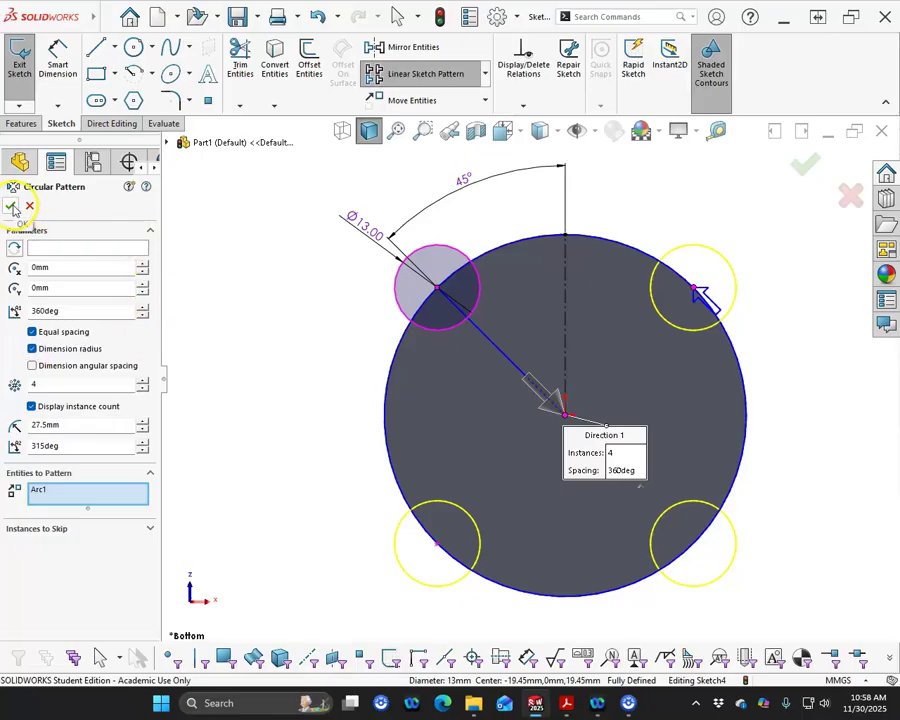
click(32, 348)
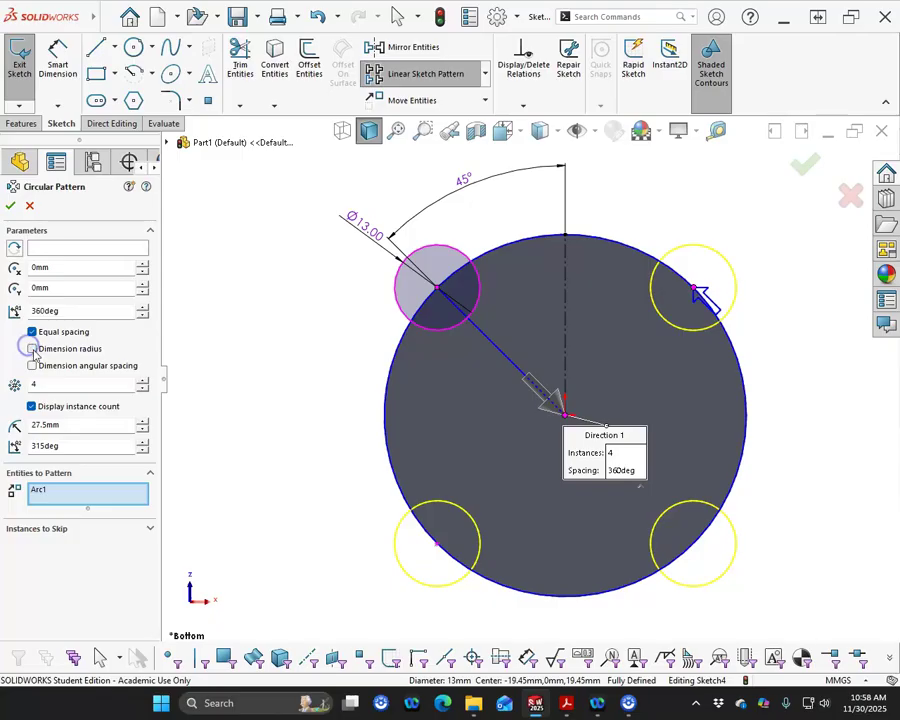
click(10, 205)
Attach the centers of the patterned upper-right and lower-left circles to the disc's outer edge to constrain the pattern.
mouse_move(699, 293)
mouse_down()
mouse_move(709, 281)
mouse_move(699, 293)
mouse_move(692, 283)
mouse_up()
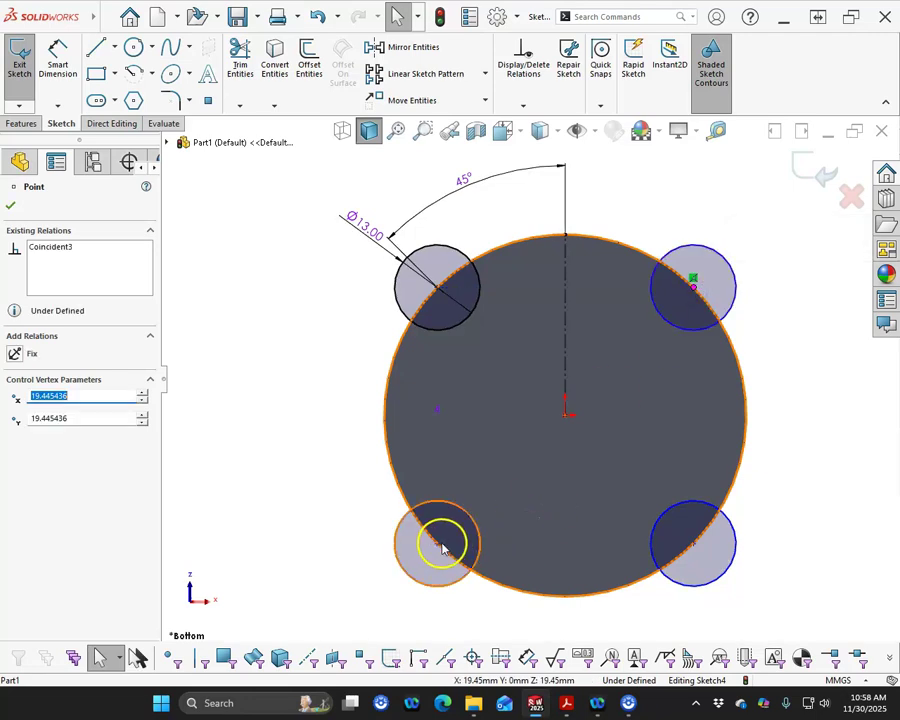
mouse_move(434, 543)
mouse_down()
mouse_move(382, 574)
mouse_move(436, 543)
mouse_up()
click(344, 526)
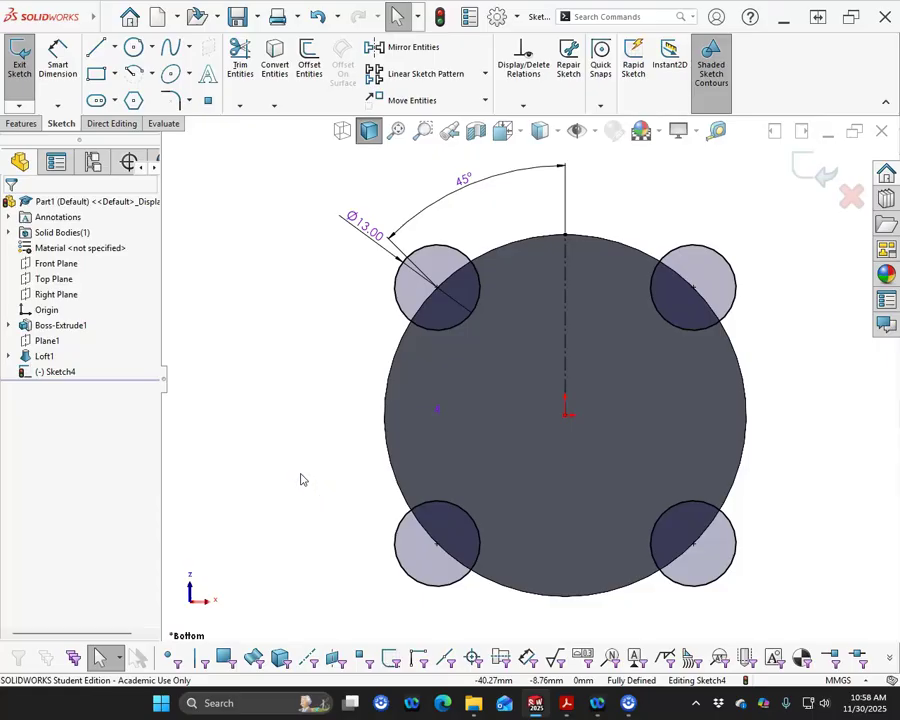
Check the boss height in the PDF drawing's front view and extrude the four 13 mm circles as a 6 mm blind boss.
middle_drag(305, 444, 317, 331)
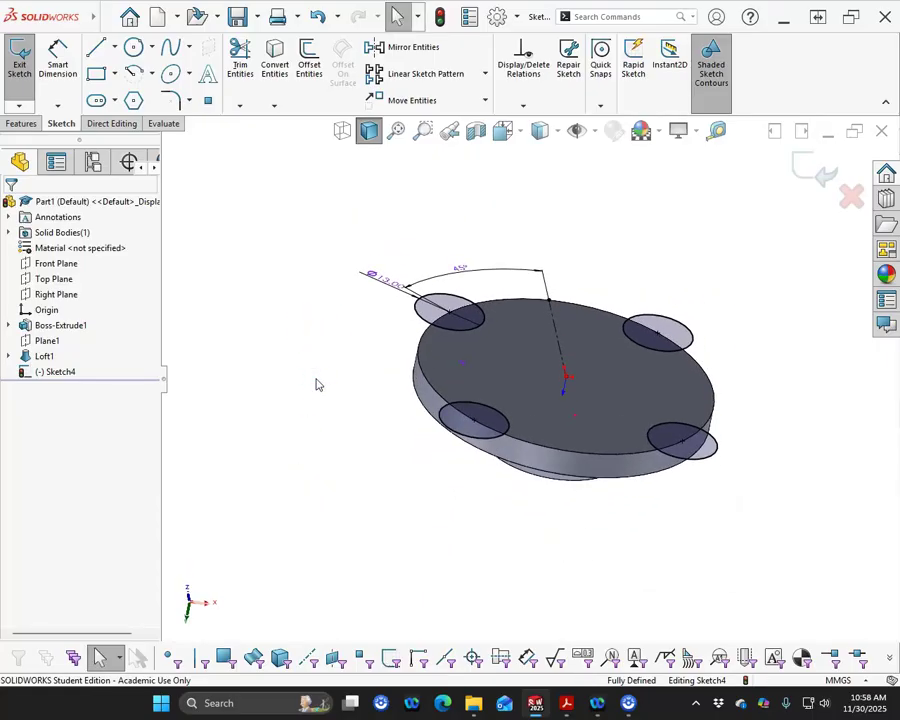
key(ctrl+7)
click(336, 339)
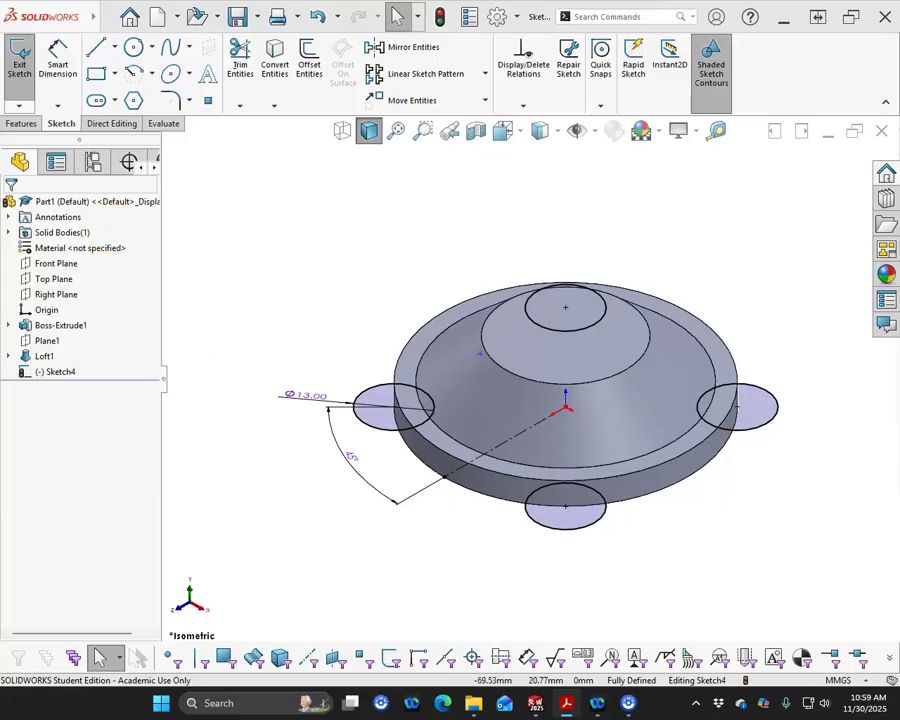
mouse_move(0, 14)
mouse_down()
mouse_move(10, 10)
mouse_move(3, 3)
mouse_up()
click(396, 16)
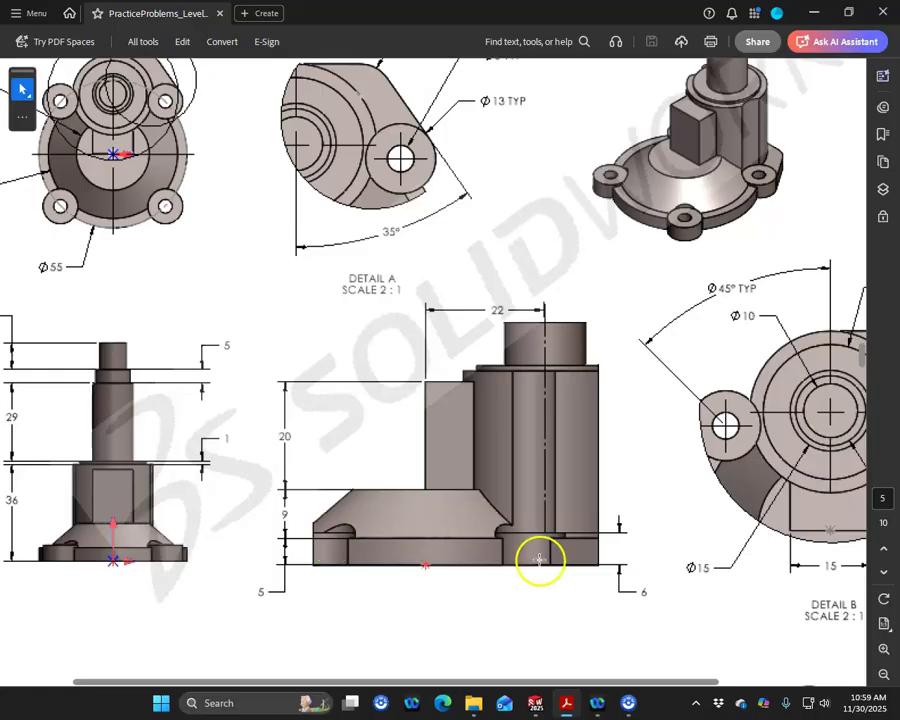
mouse_move(445, 14)
mouse_down()
mouse_move(7, 108)
mouse_move(0, 90)
mouse_up()
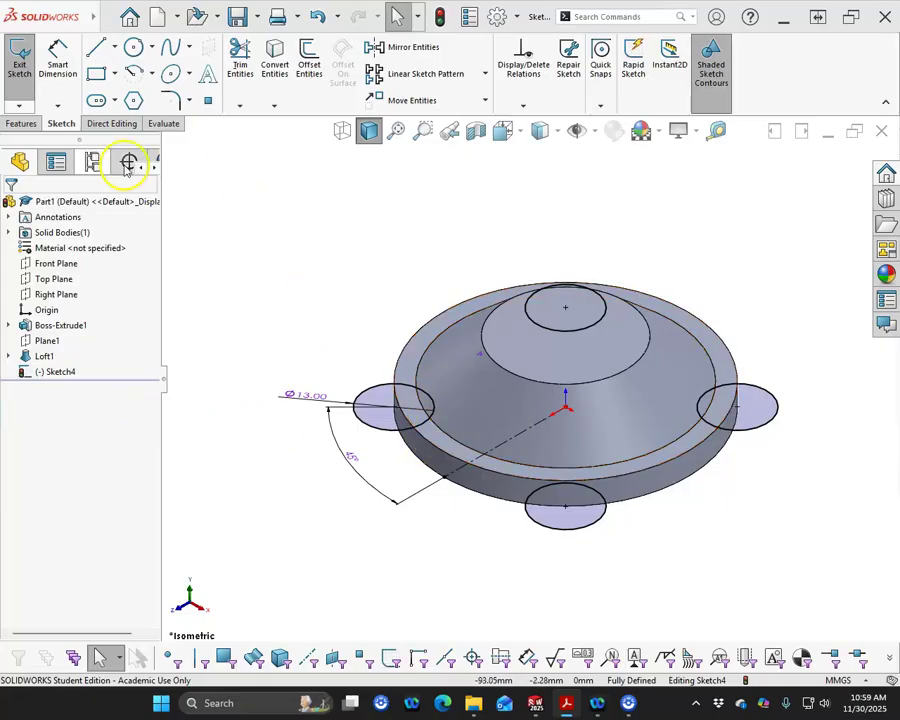
click(20, 122)
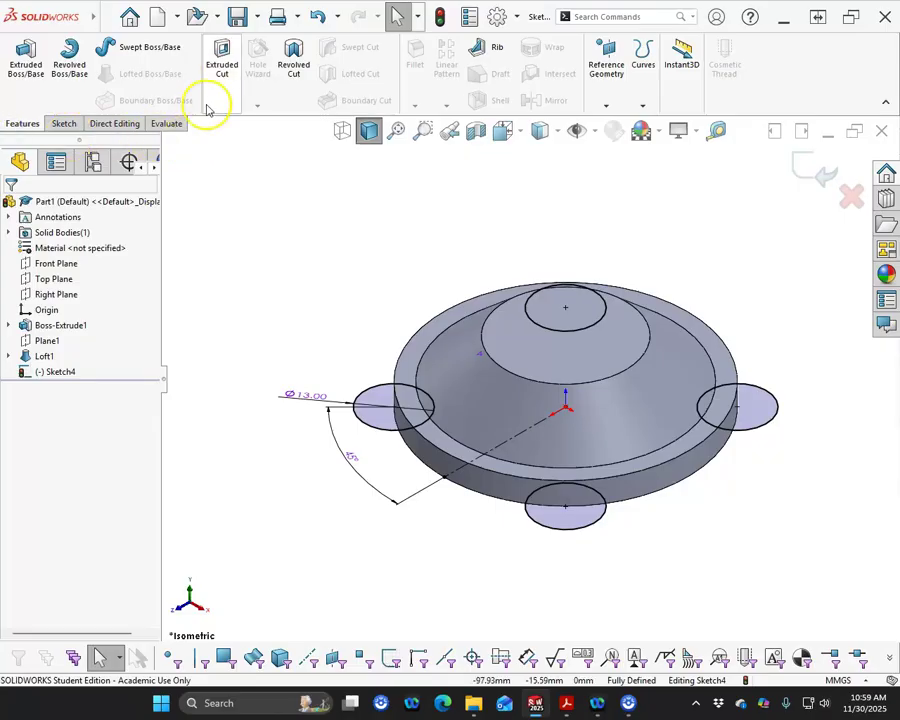
click(30, 60)
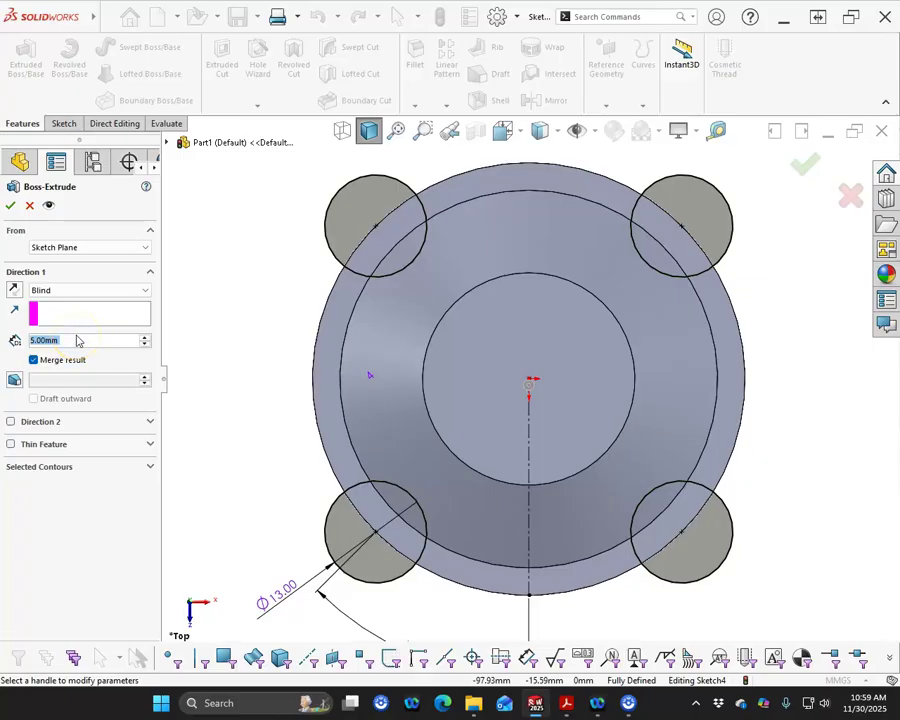
text(6)
key(Return)
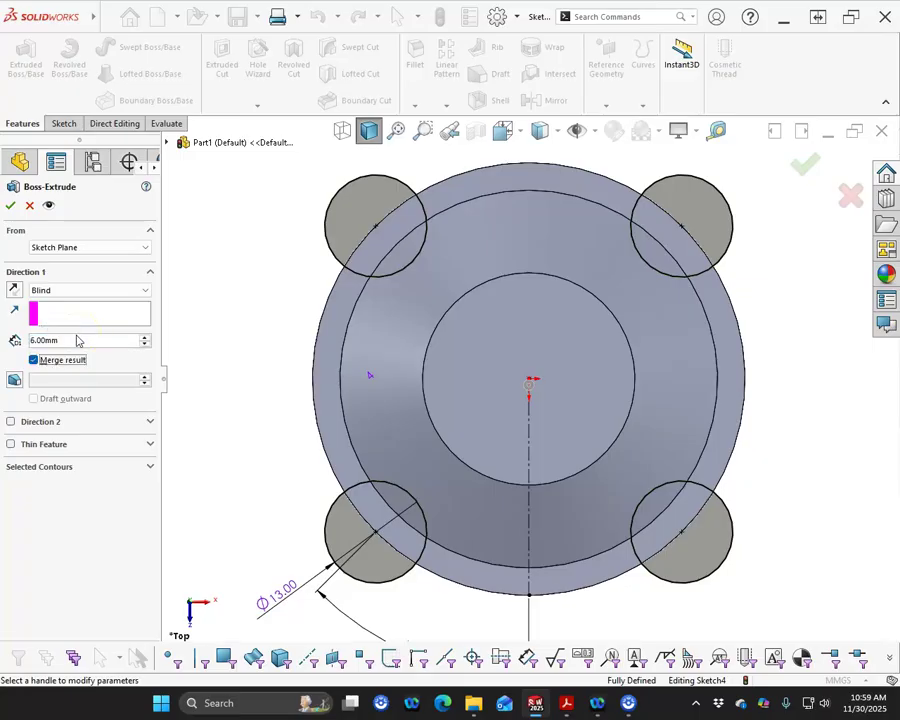
click(10, 205)
Reverse the extrusion direction of the four 13 mm bosses so they rise alongside the disc, and inspect where they meet the loft.
middle_drag(376, 594, 366, 372)
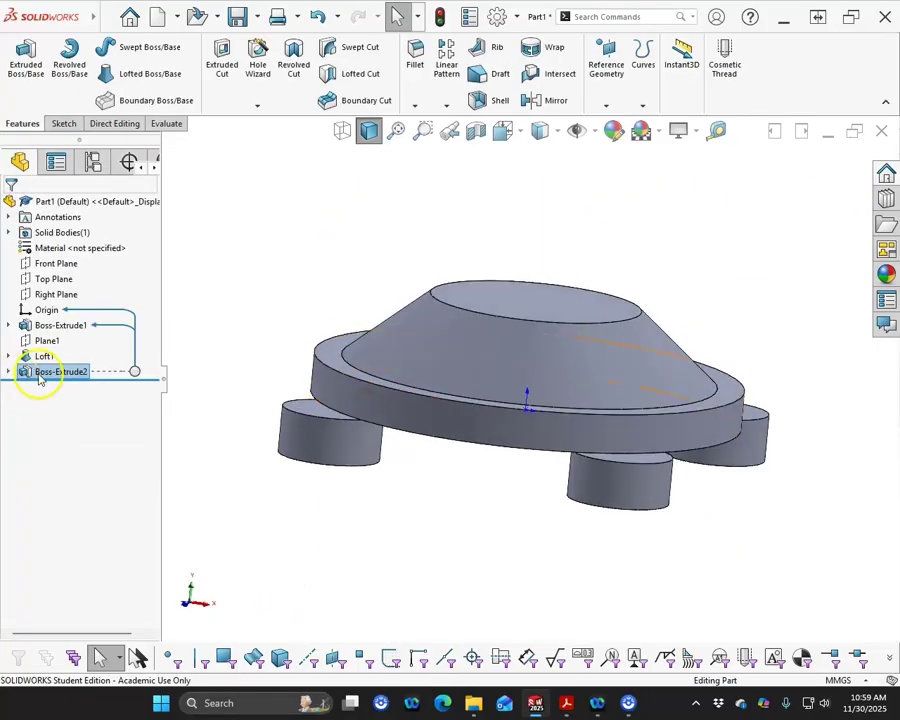
right_click(45, 371)
click(54, 332)
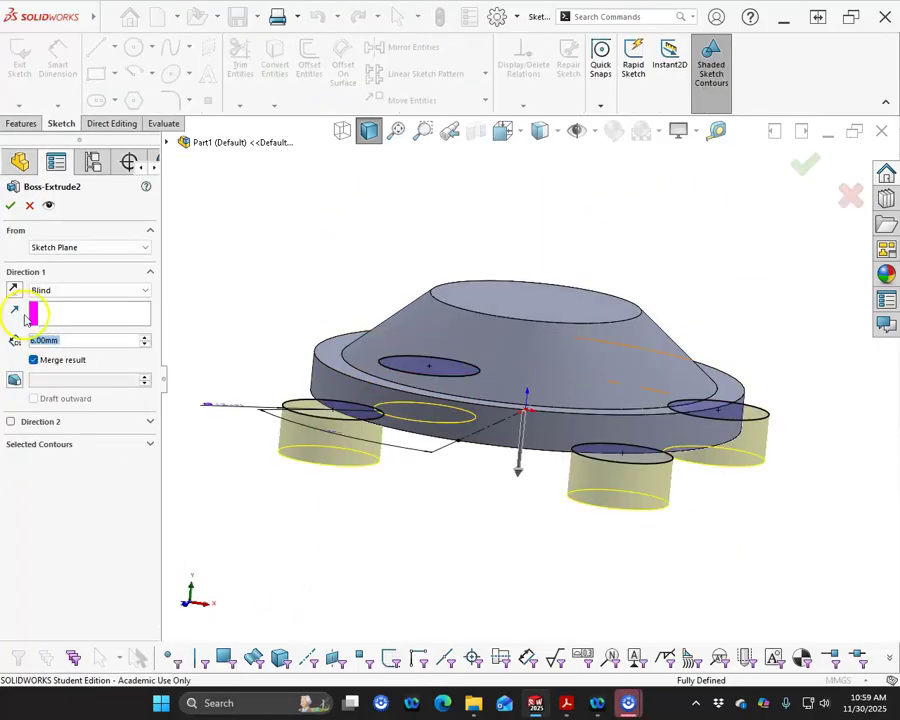
click(14, 291)
click(10, 205)
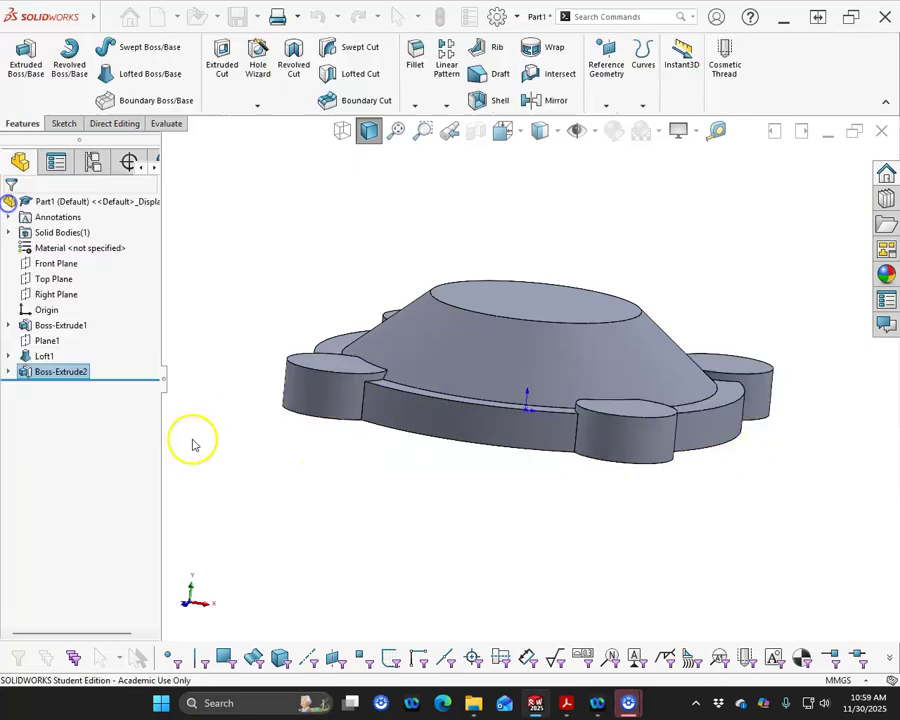
middle_drag(367, 522, 348, 528)
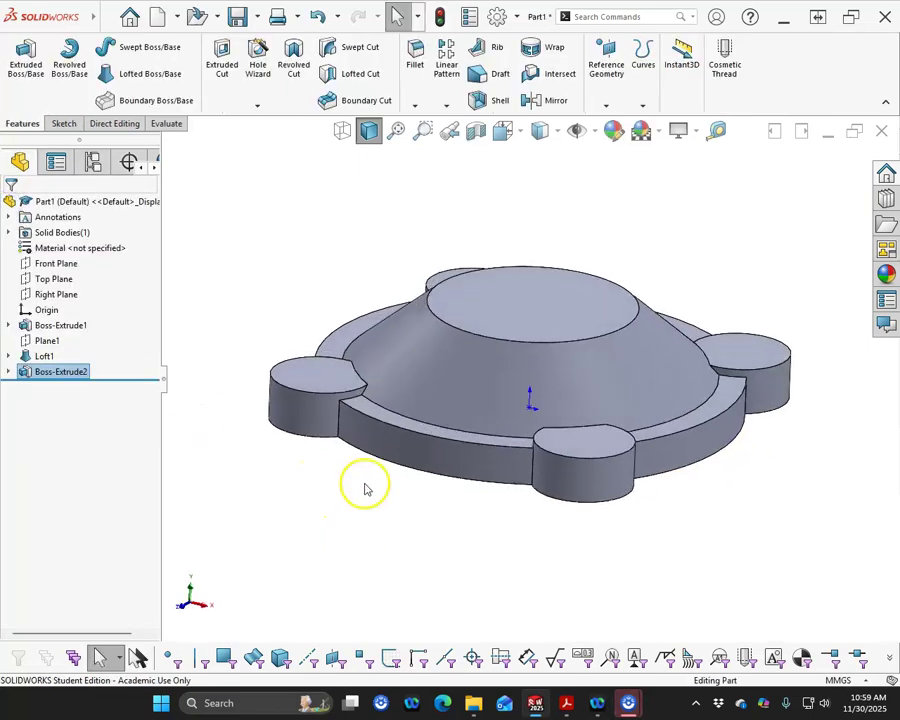
scroll(370, 470, down, 2)
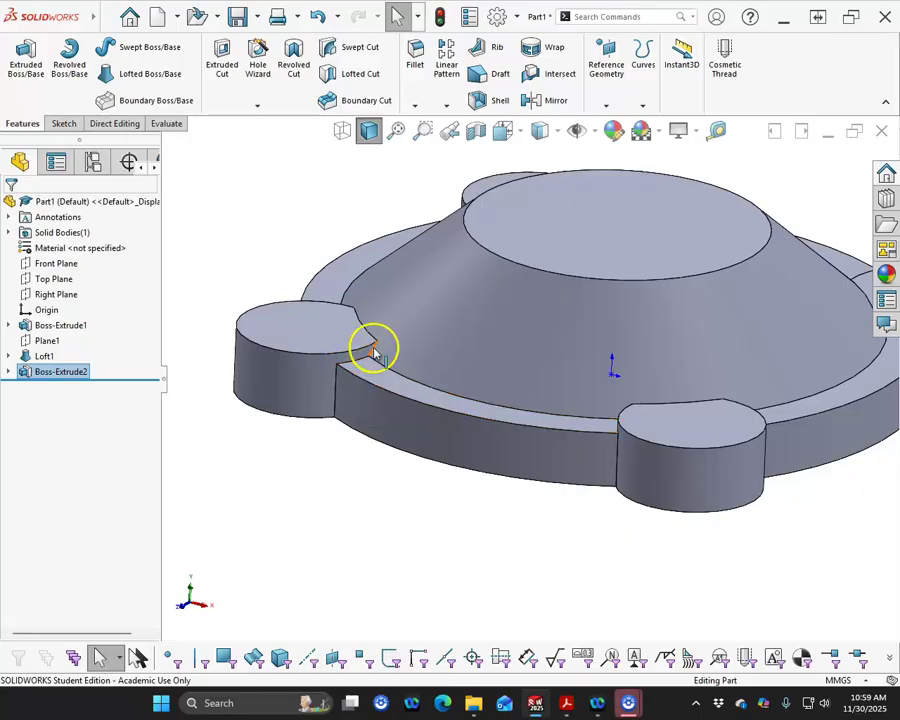
scroll(382, 438, up, 2)
middle_drag(382, 438, 374, 492)
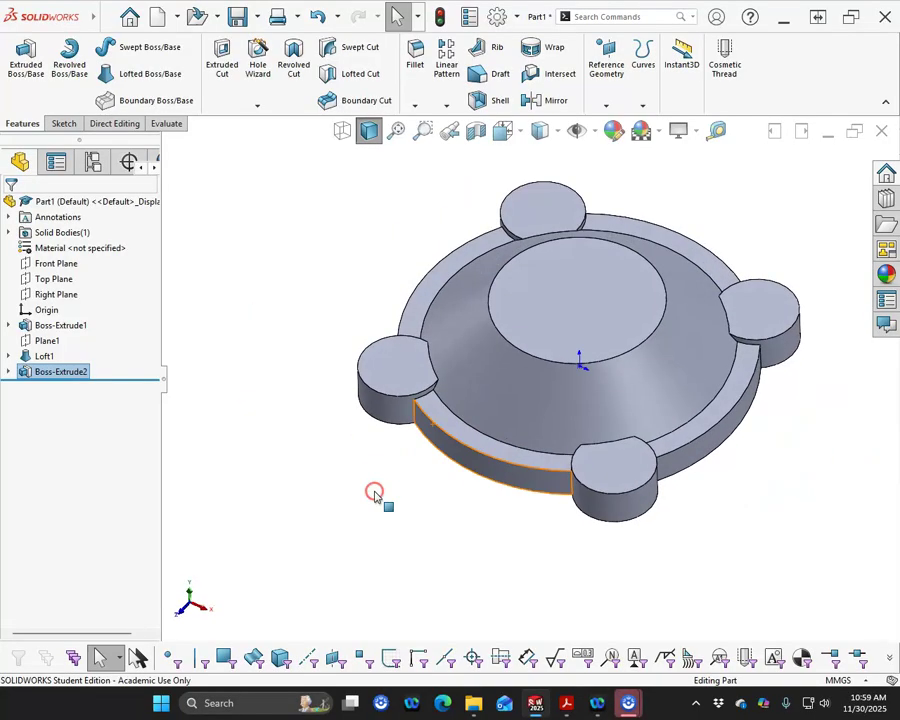
scroll(463, 484, up, 2)
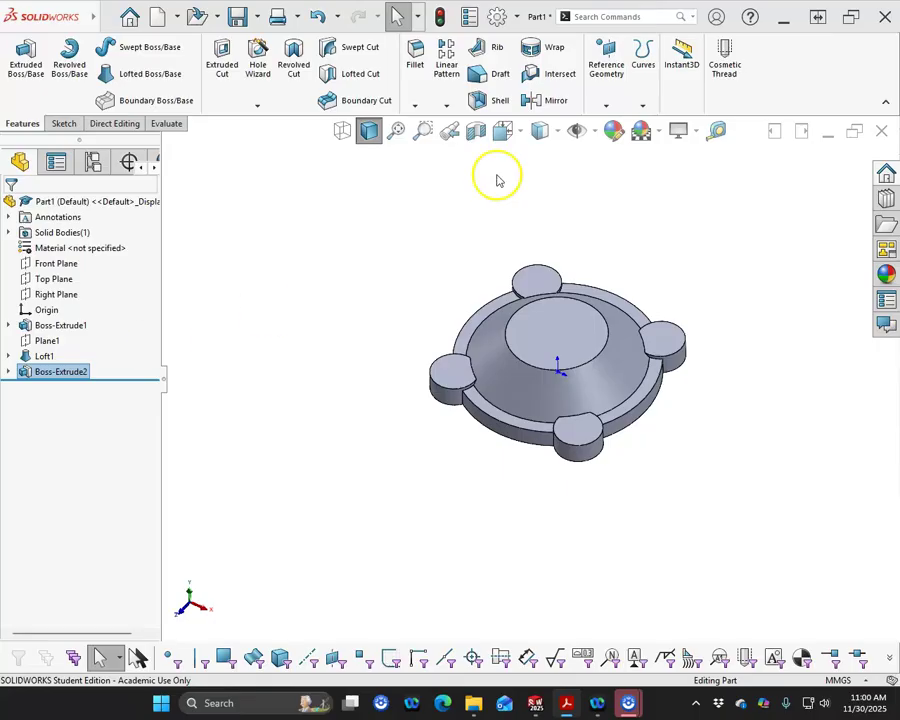
Sketch a circle about 14 mm in diameter on the Top Plane, centered about 25 mm straight above the origin.
click(63, 280)
click(79, 253)
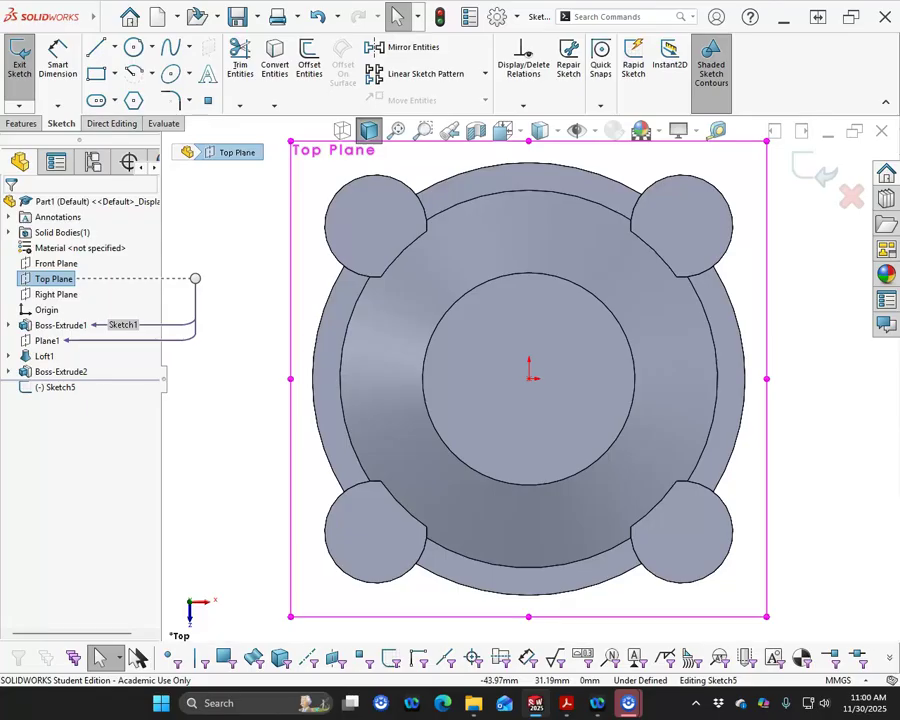
click(133, 47)
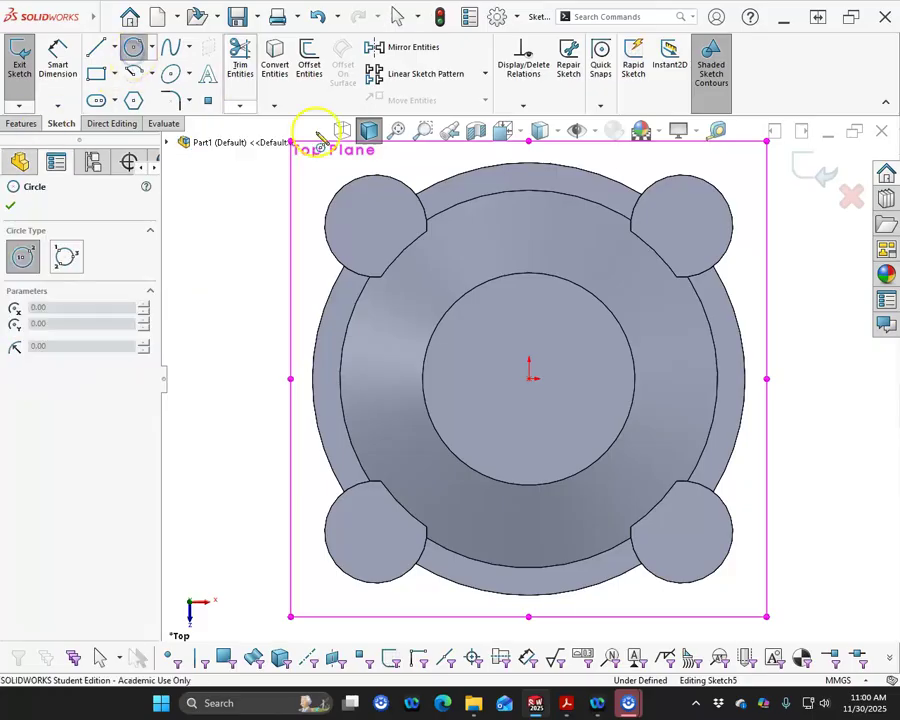
click(529, 178)
click(575, 207)
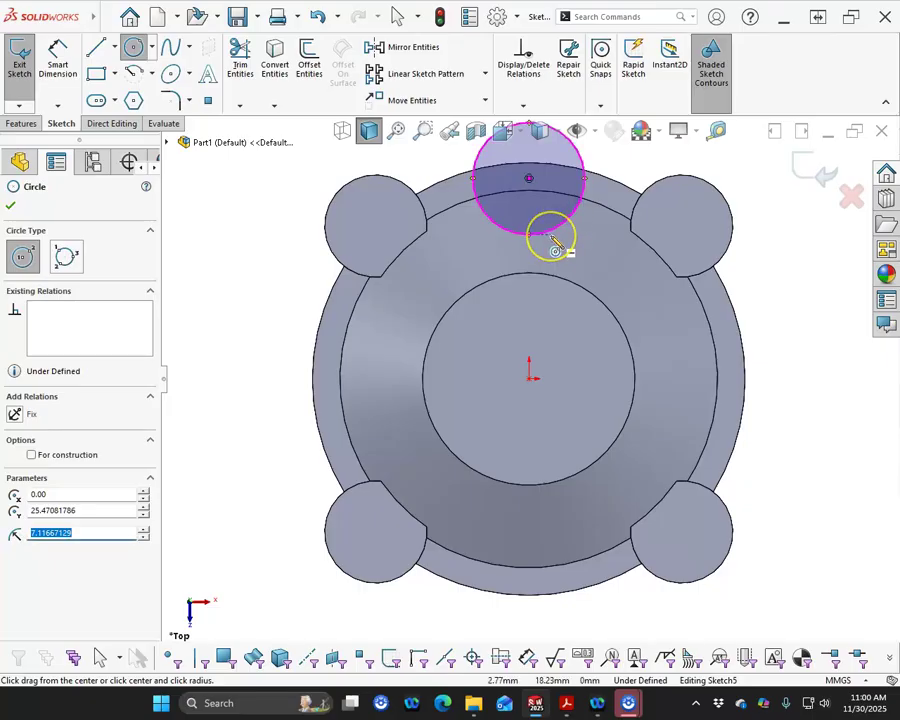
Dimension the new circle's diameter as 30 mm.
scroll(552, 237, up, 1)
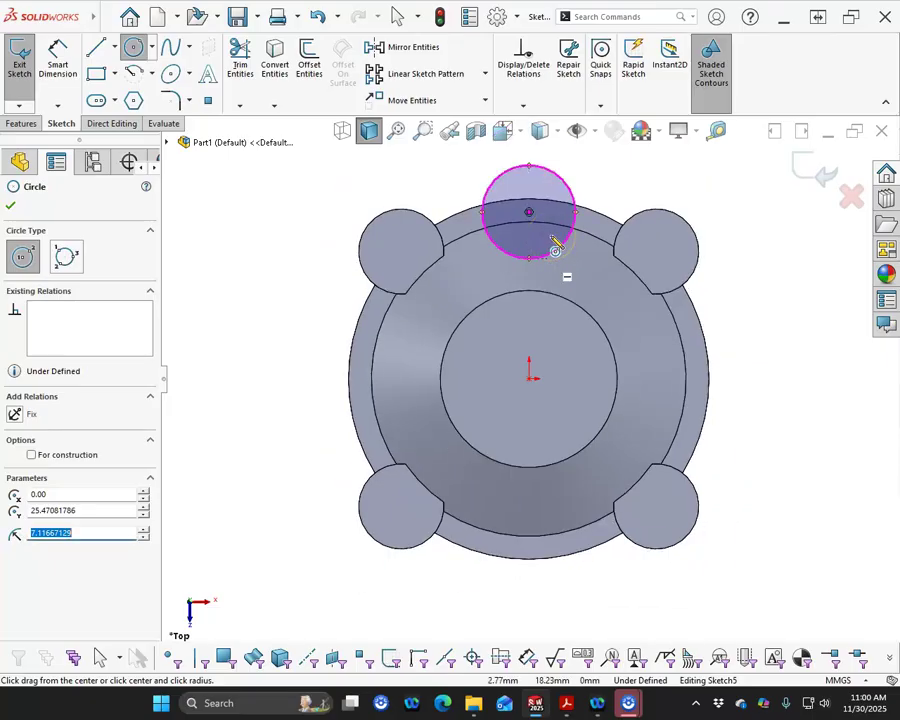
right_click(334, 180)
click(466, 158)
click(576, 187)
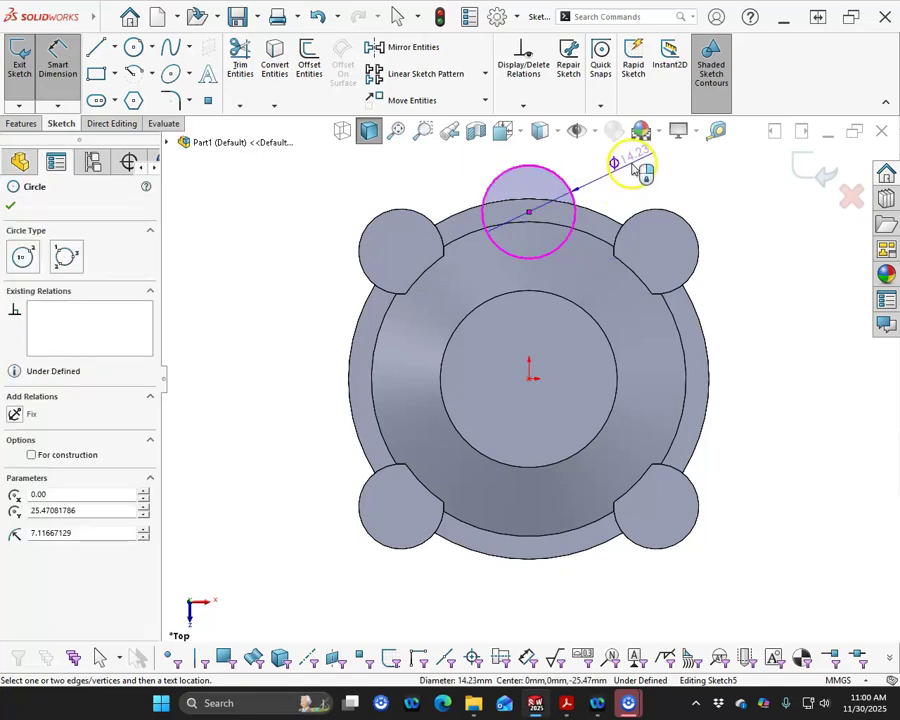
click(635, 166)
text(30)
key(Return)
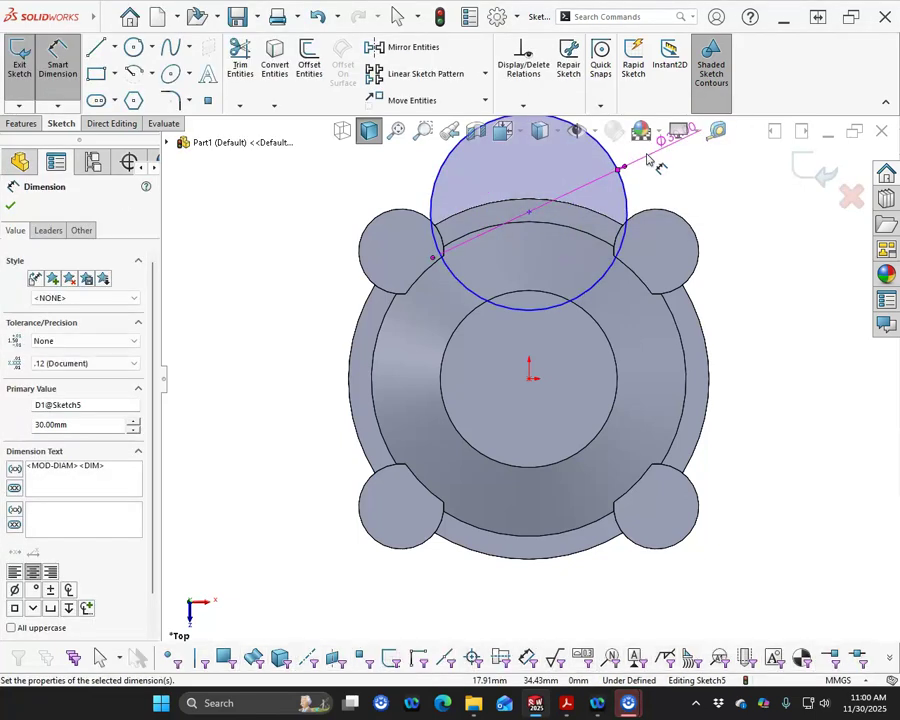
Dimension the vertical distance between the 30 mm circle's center and the origin as 22 mm.
right_click(233, 271)
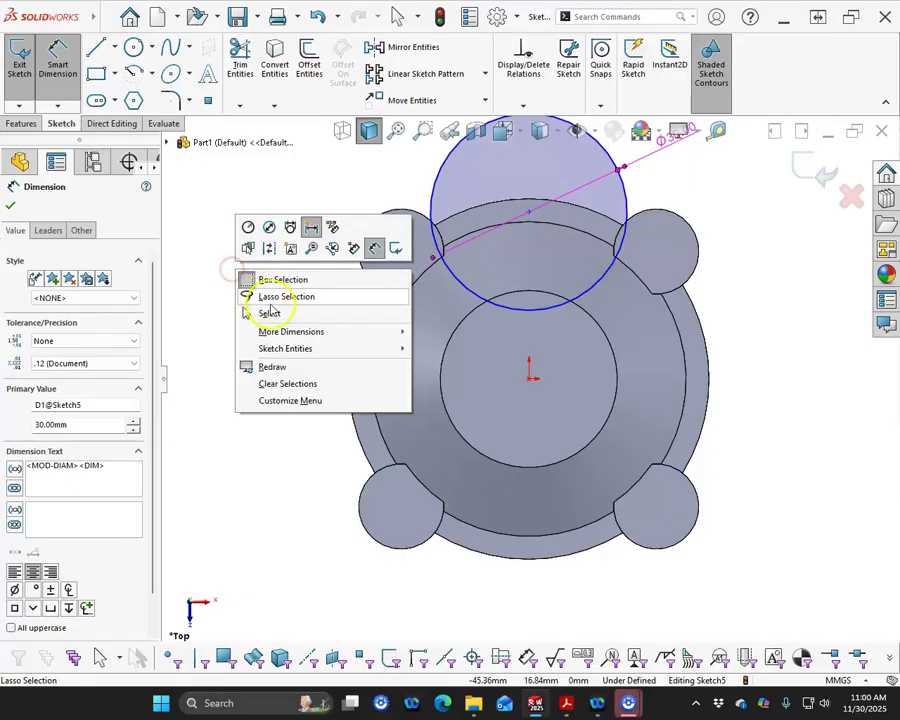
click(566, 312)
drag(567, 320, 770, 368)
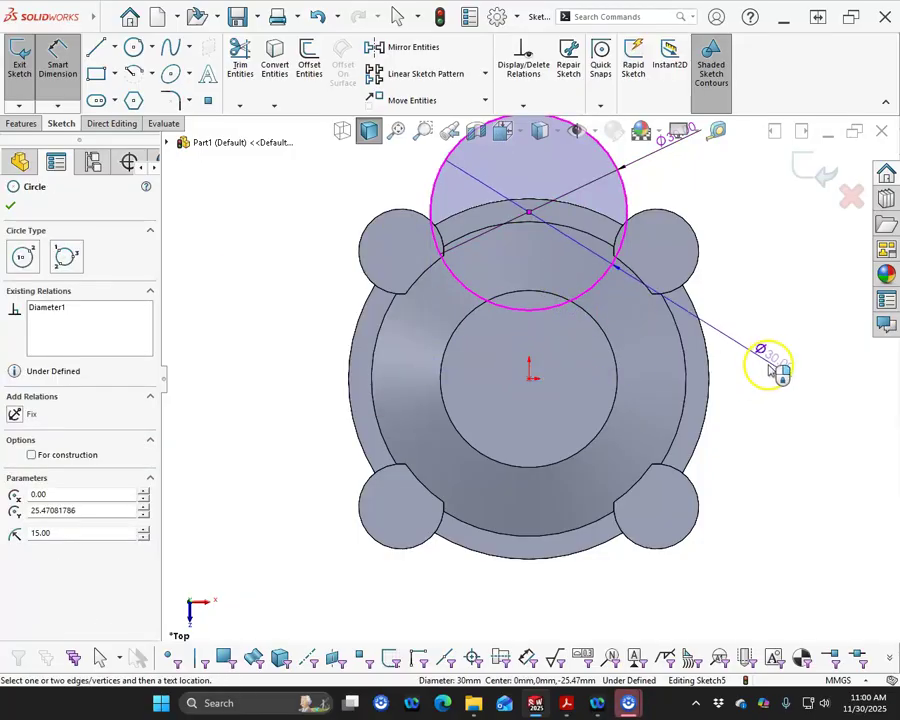
click(711, 366)
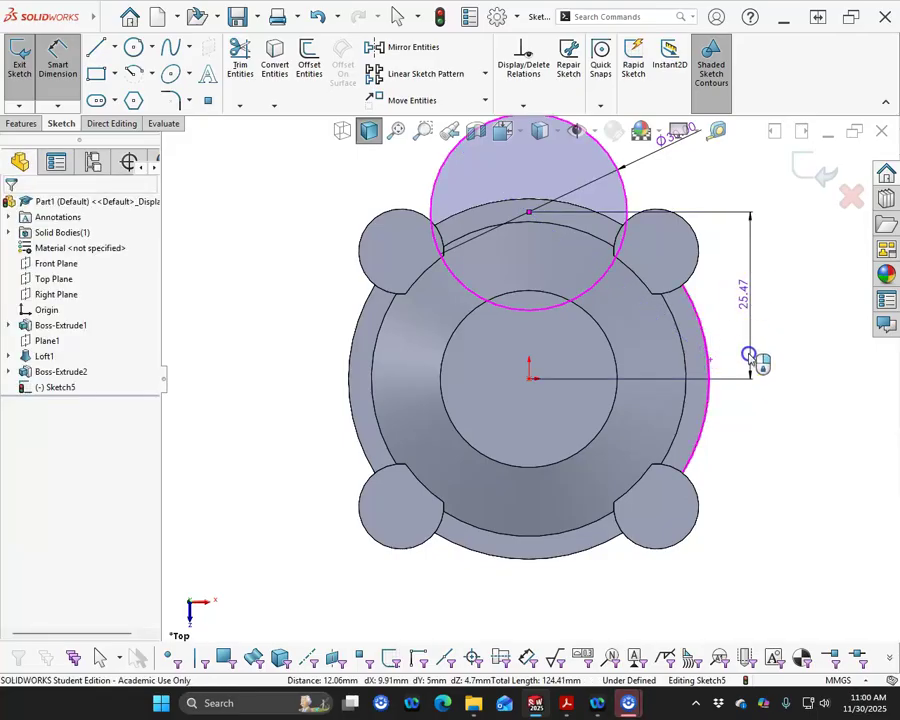
click(748, 358)
text(22)
key(Return)
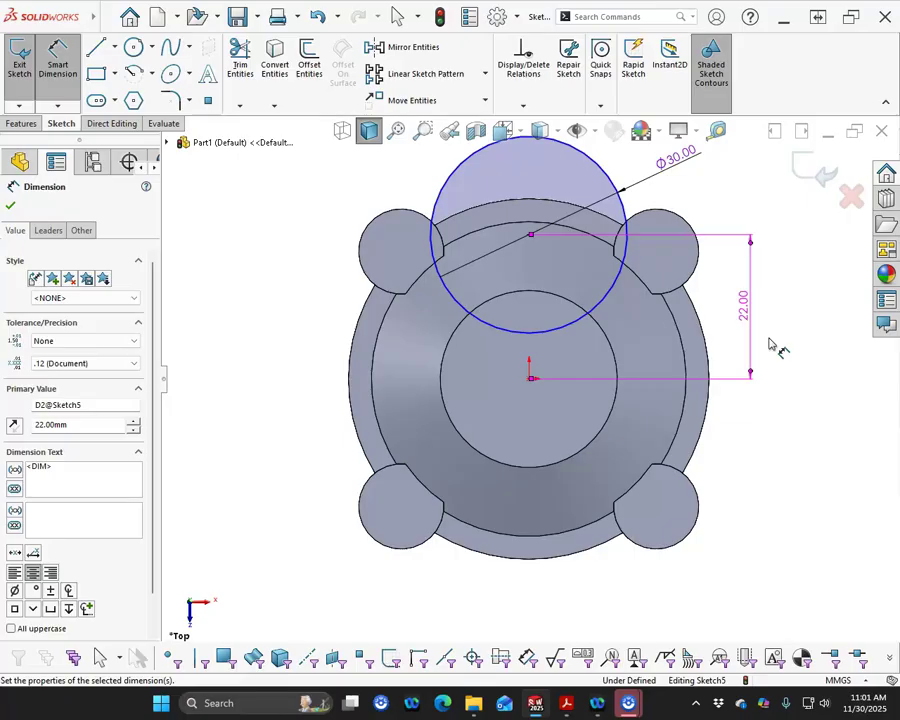
Add a vertical relation between the 30 mm circle's center and the origin.
right_click(727, 195)
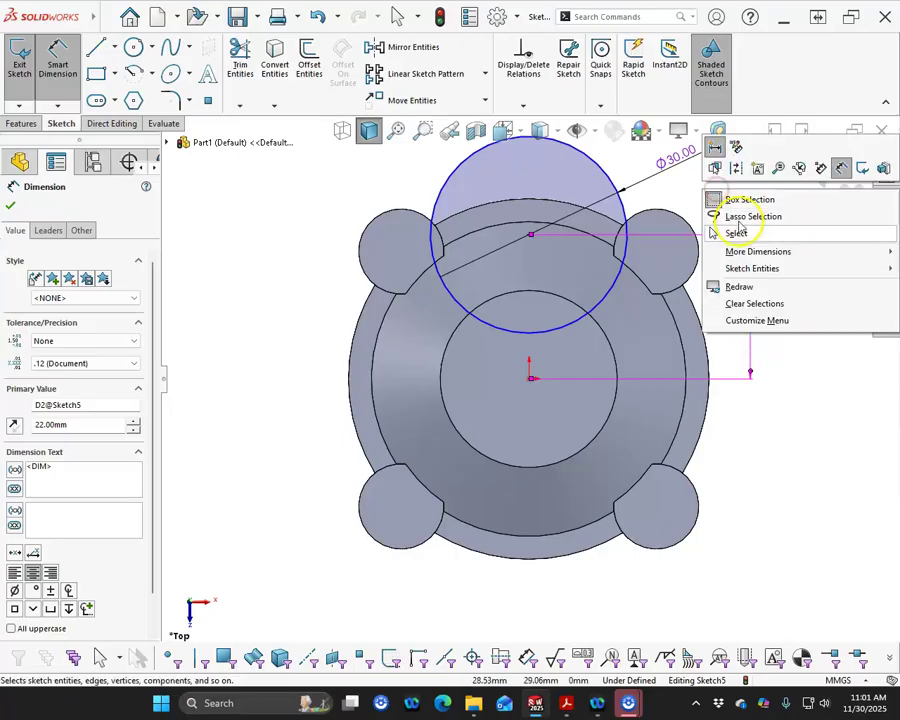
click(737, 232)
click(529, 236)
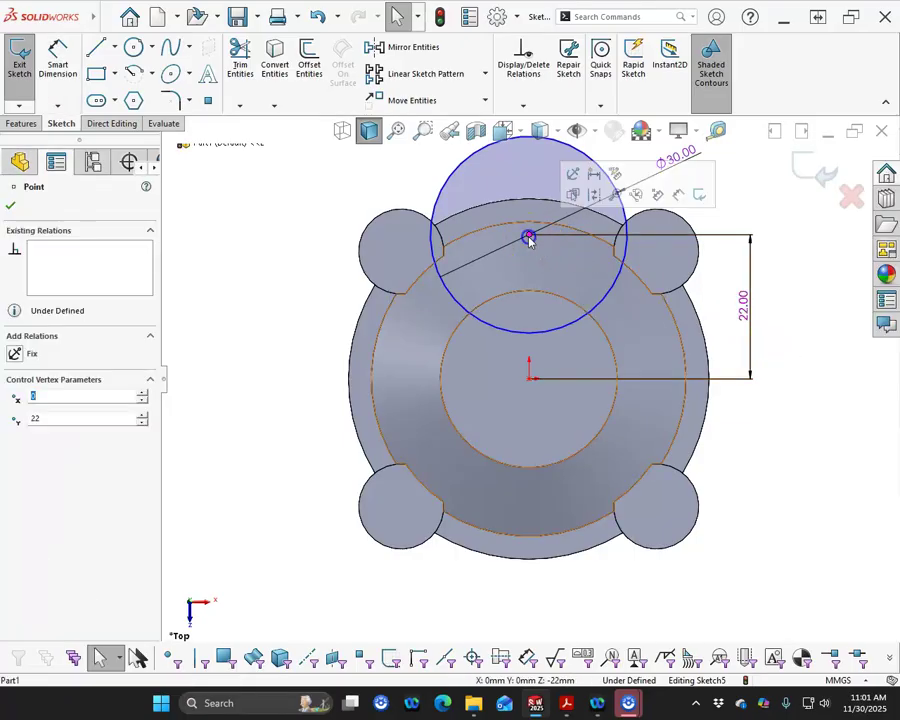
ctrl+click(527, 378)
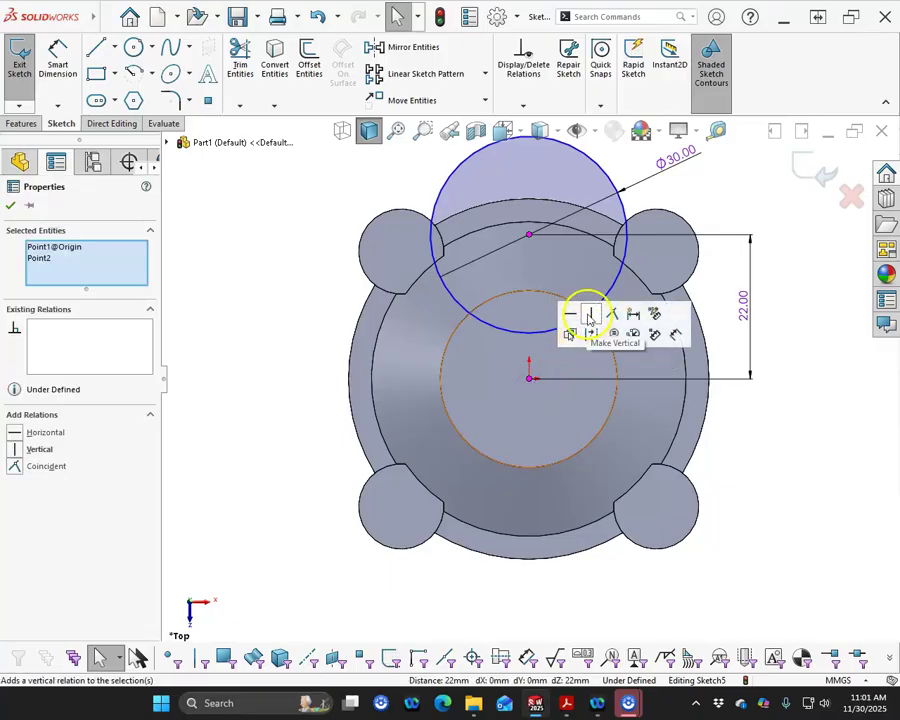
click(589, 317)
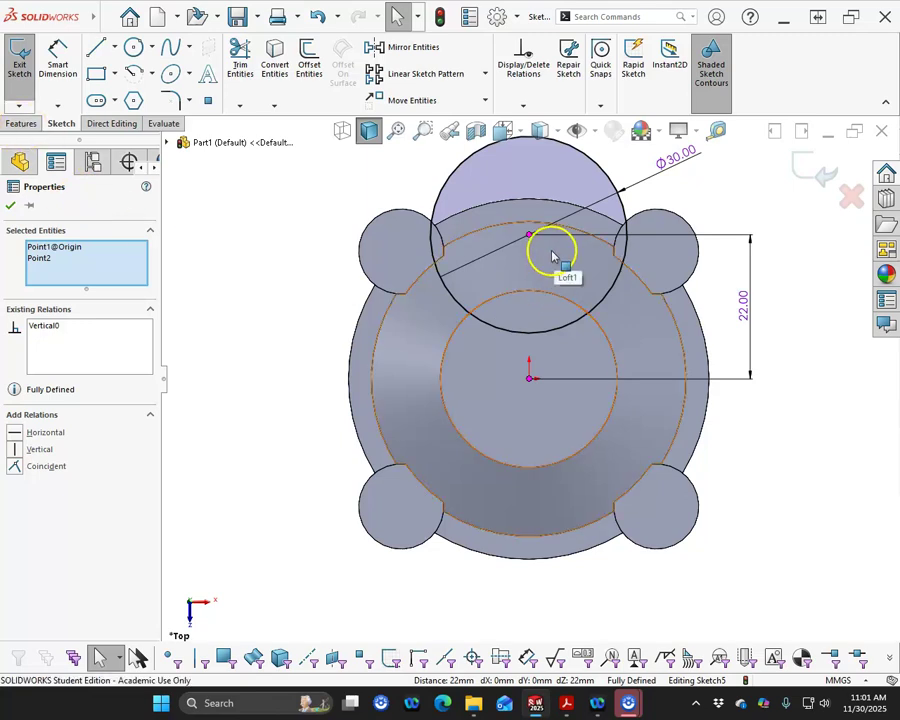
Extrude the 30 mm circle upward 36 mm as a blind boss merged with the part.
scroll(551, 256, up, 2)
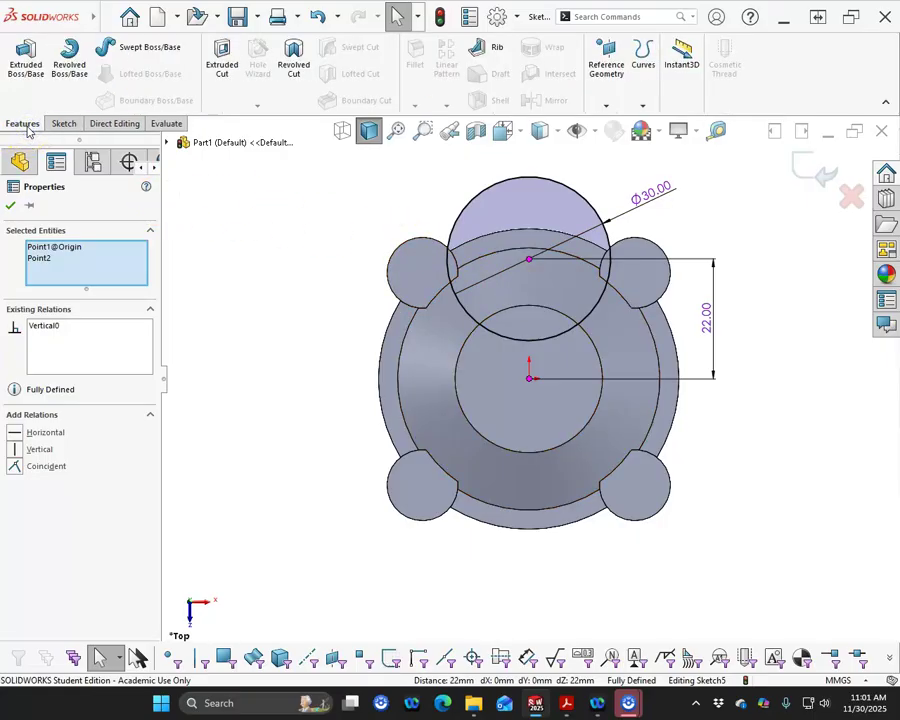
click(26, 80)
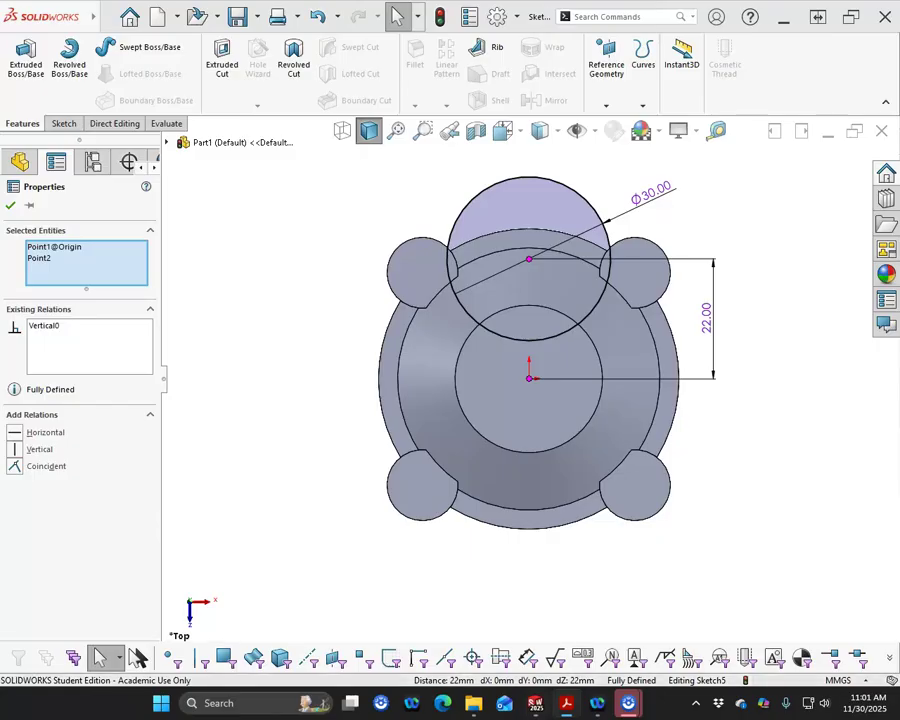
click(27, 62)
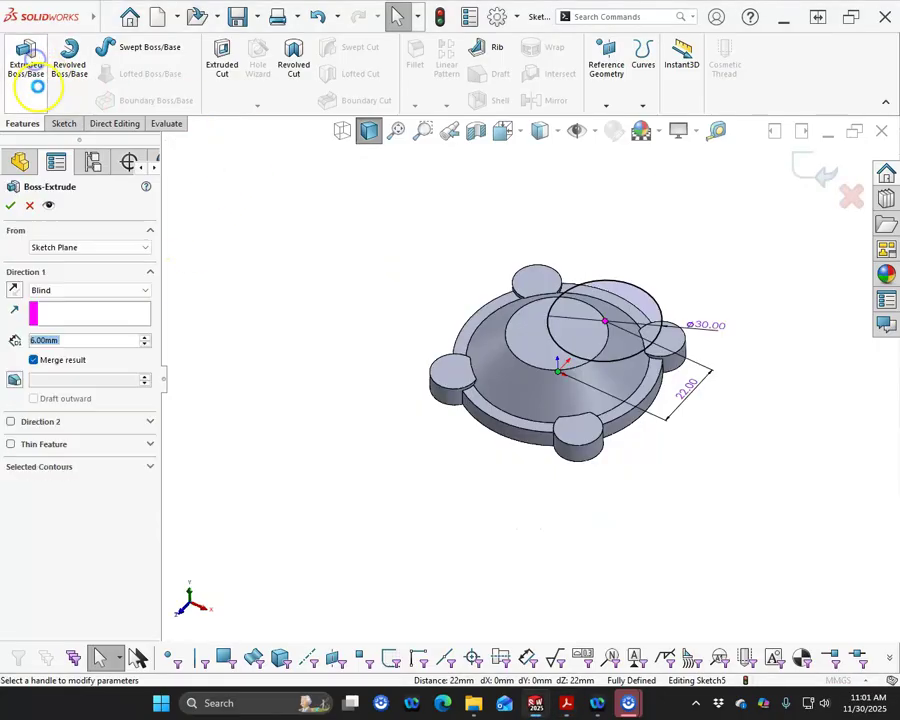
text(36)
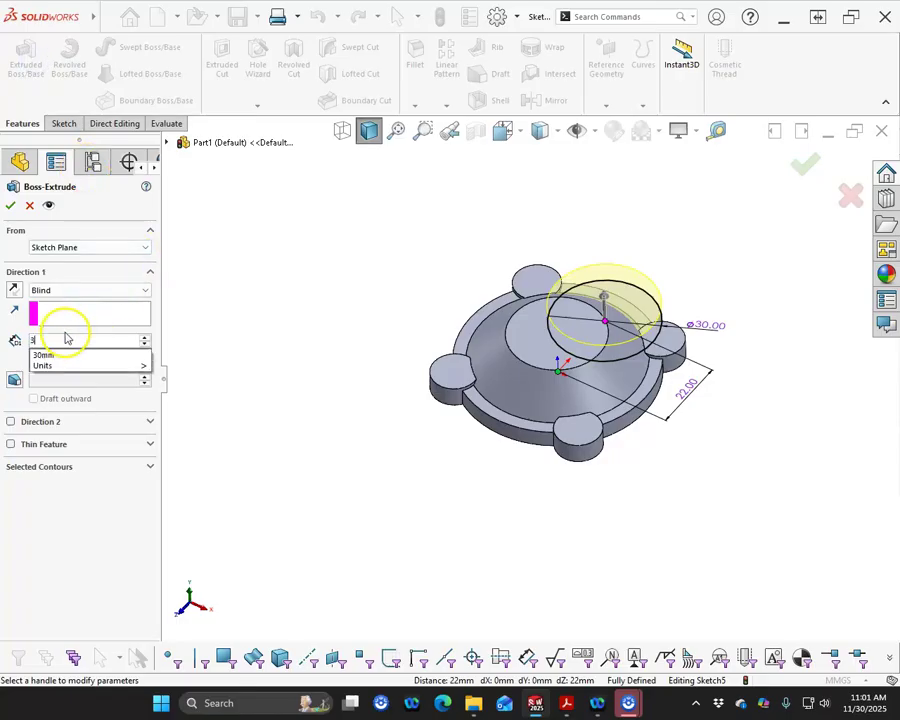
key(Return)
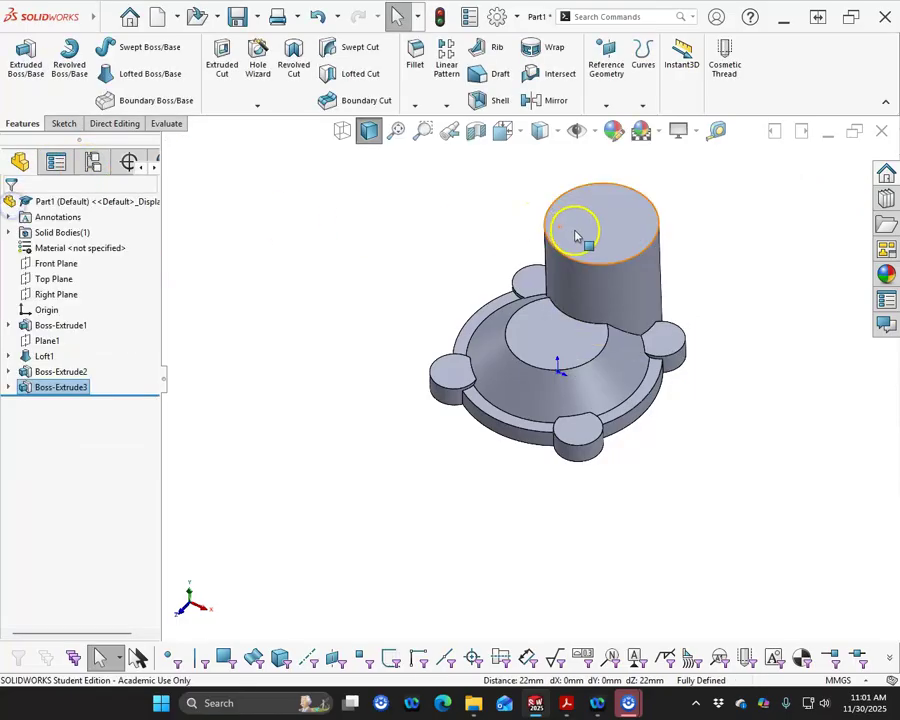
Sketch a circle about 22.7 mm in diameter on the 30 mm cylinder's top face, concentric with the cylinder.
click(576, 231)
click(642, 188)
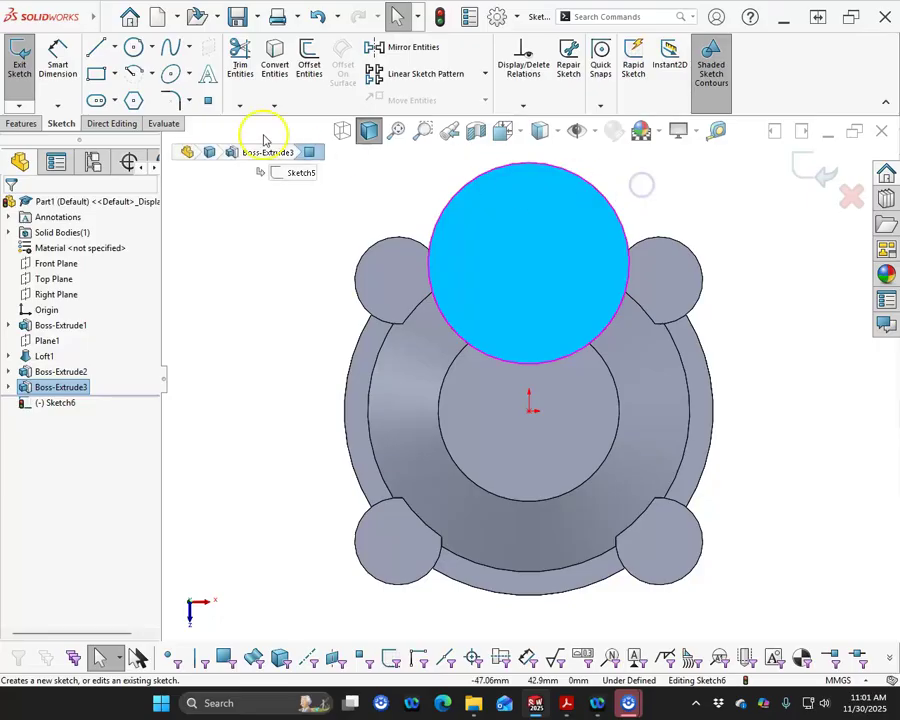
click(133, 47)
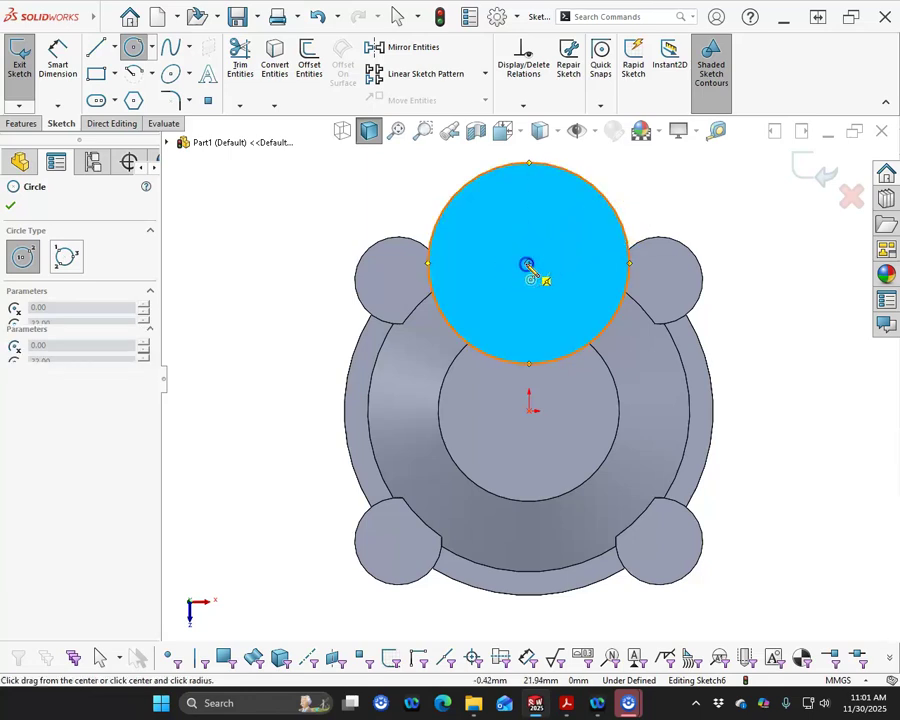
click(529, 263)
click(562, 333)
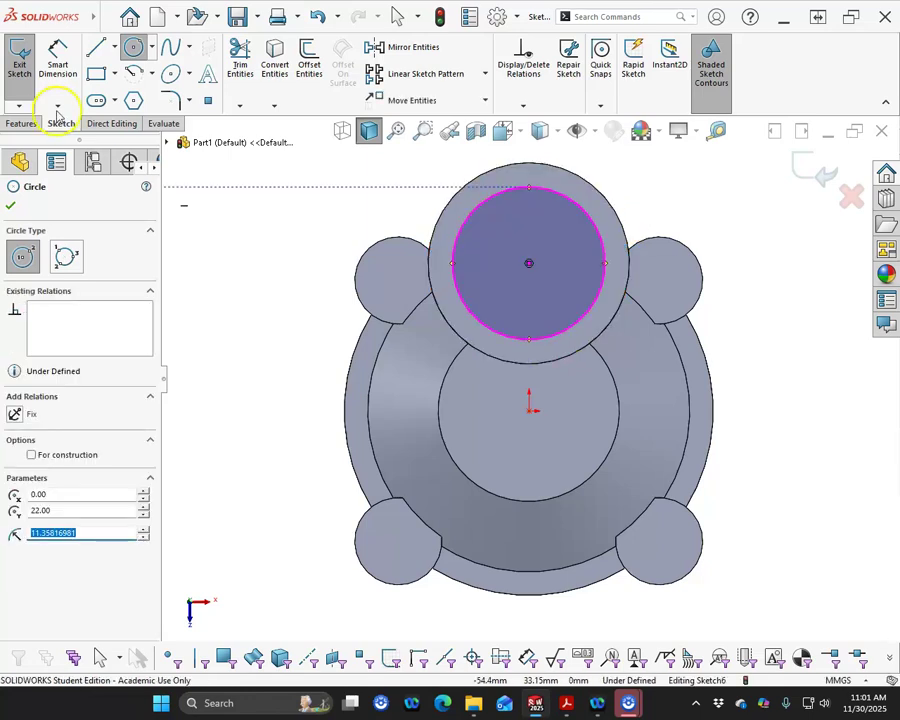
Dimension the new circle on the 30 mm cylinder's top face with a diameter of 25 mm.
click(58, 70)
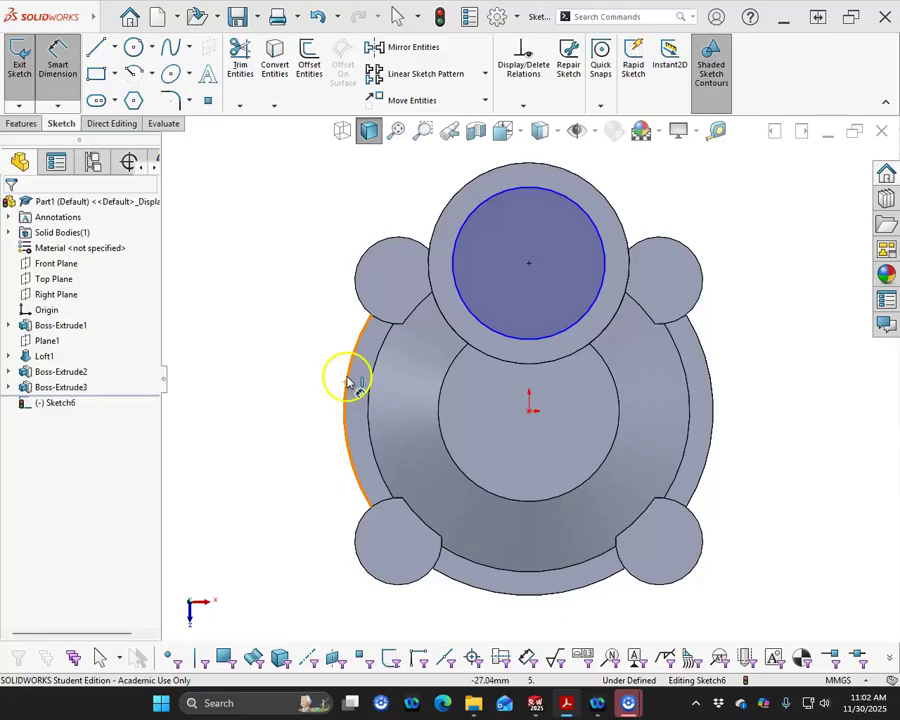
click(57, 58)
click(572, 200)
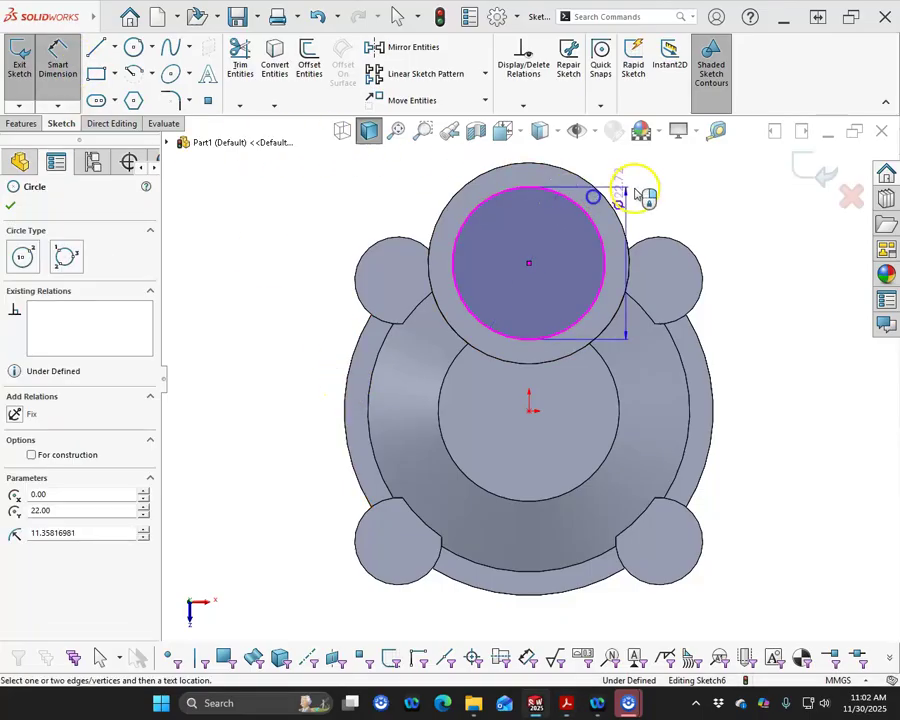
click(655, 174)
text(25)
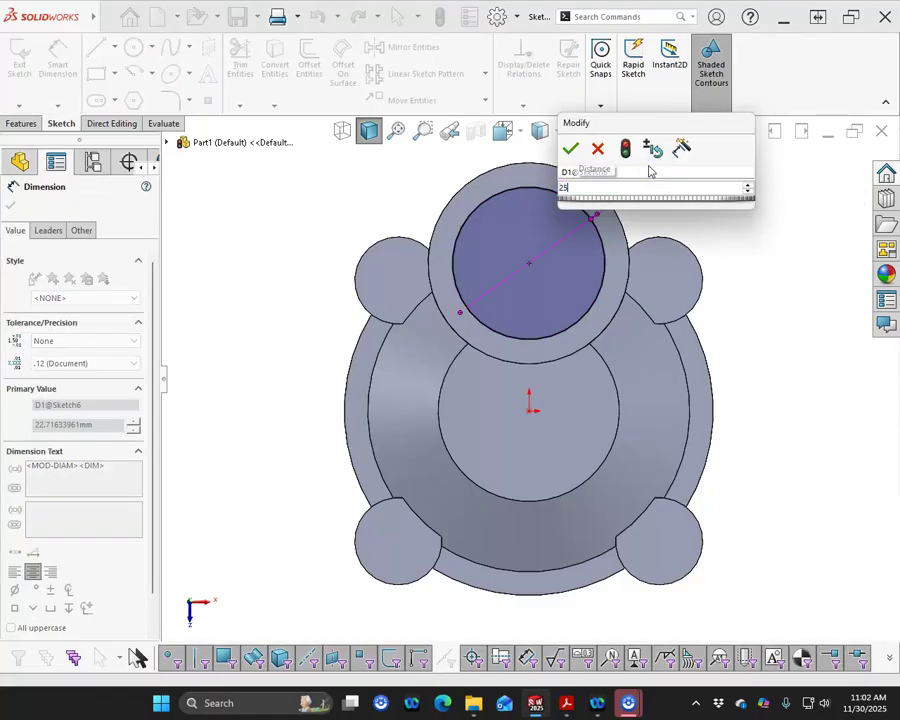
click(570, 148)
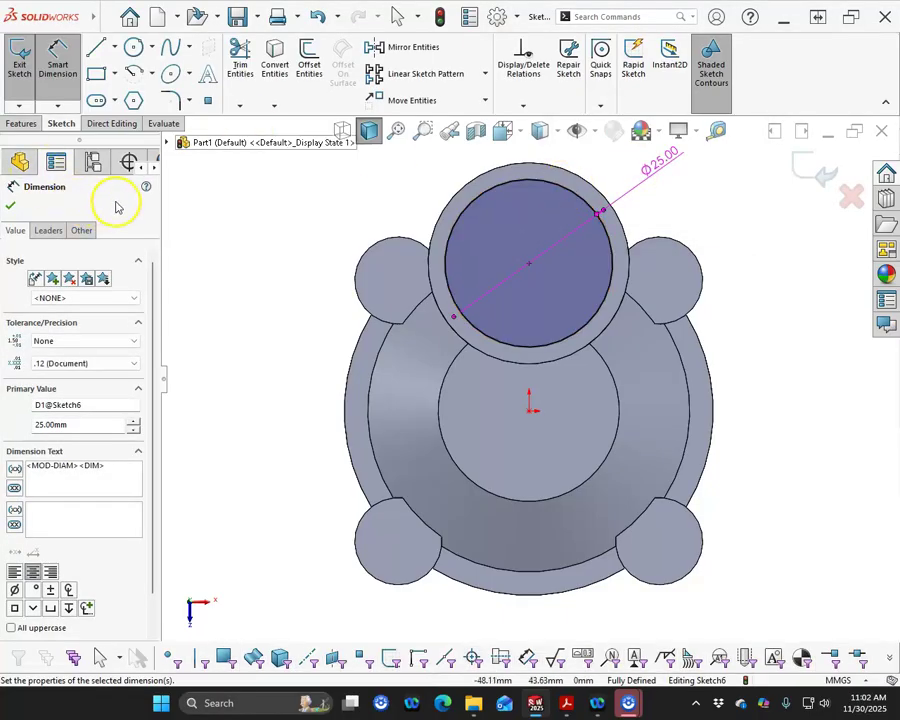
Extrude the 25 mm circle upward 1 mm as a blind boss merged with the part.
click(24, 123)
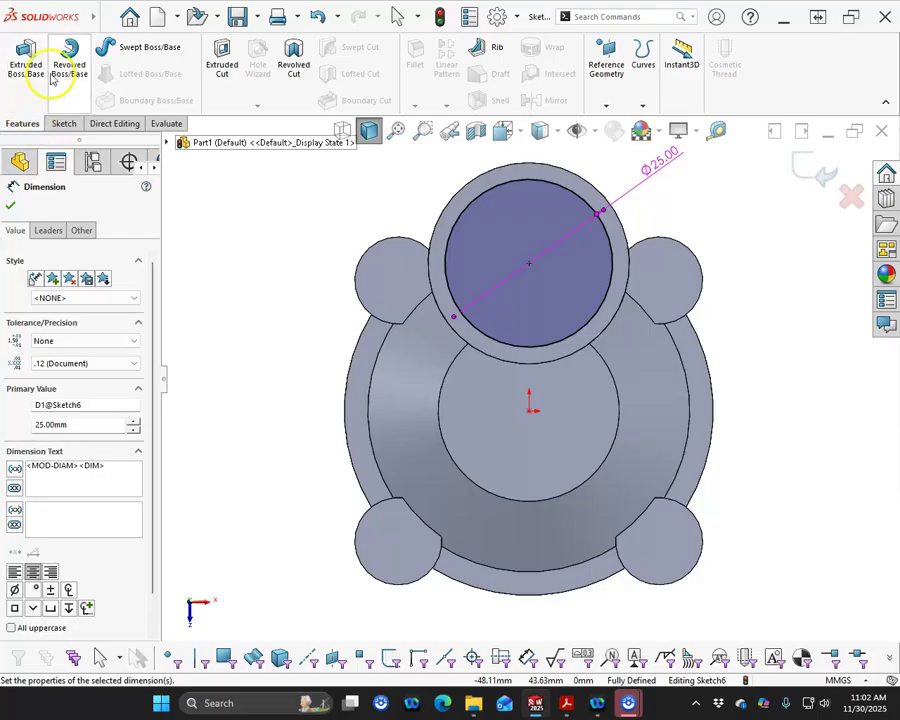
click(25, 60)
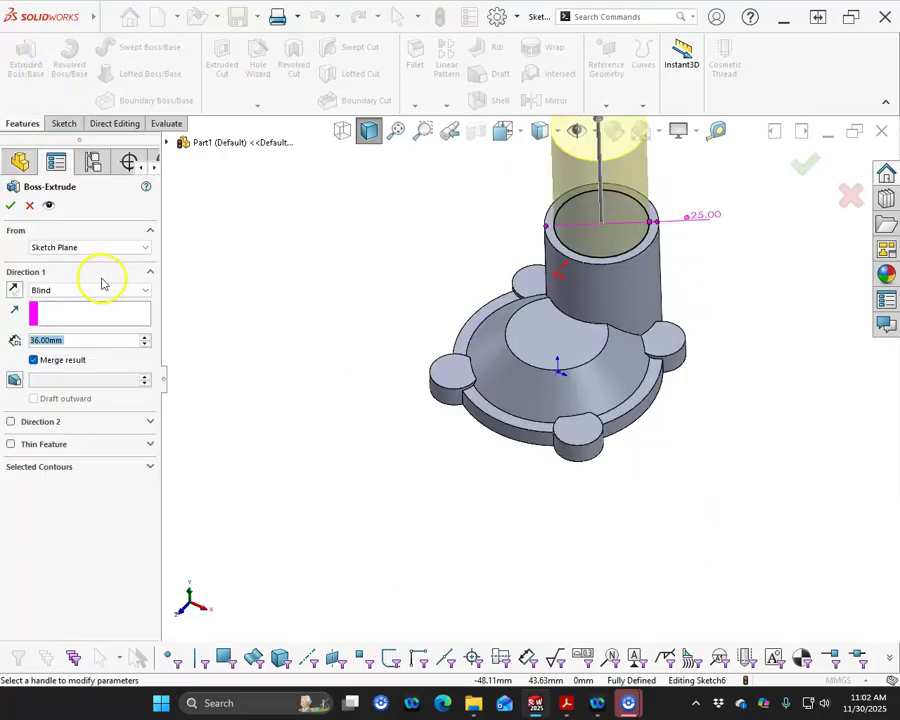
text(2)
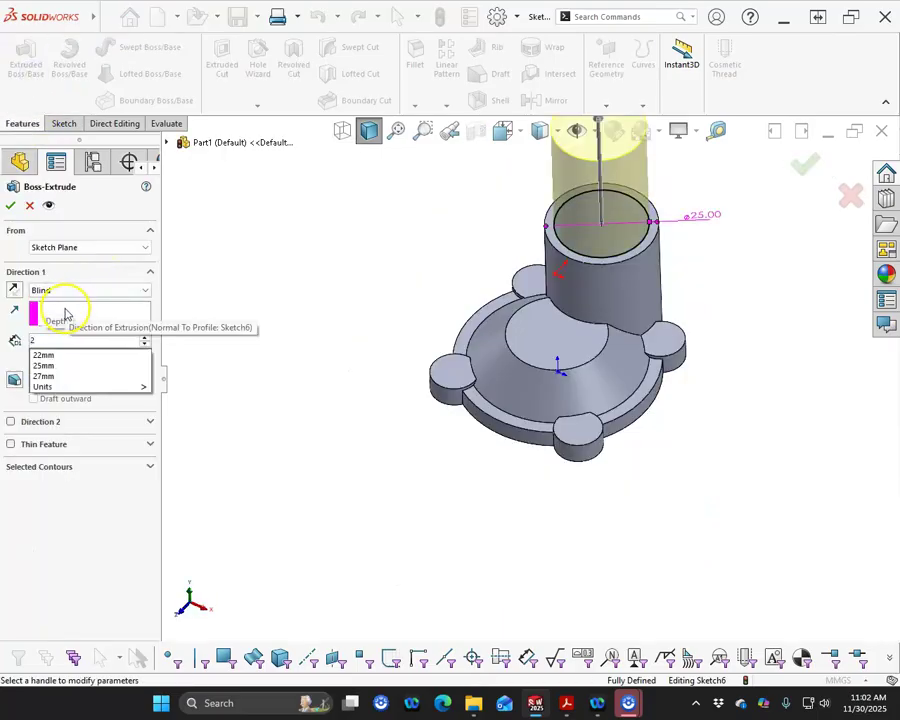
key(BackSpace)
text(1)
key(Return)
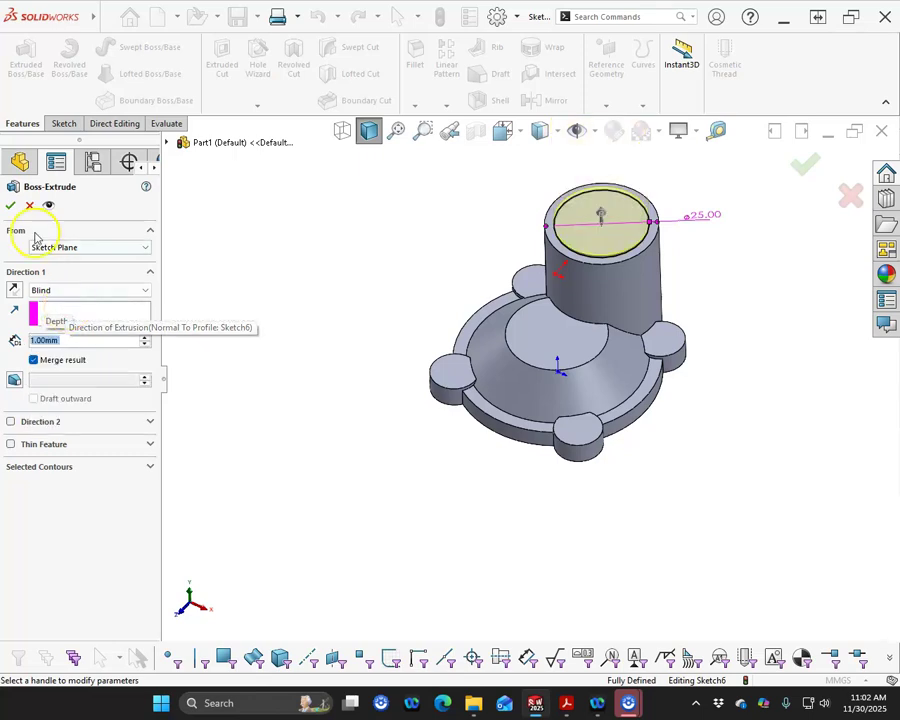
click(14, 205)
Sketch a concentric circle about 16 mm in diameter on the top face of the 25 mm boss.
middle_drag(744, 422, 708, 288)
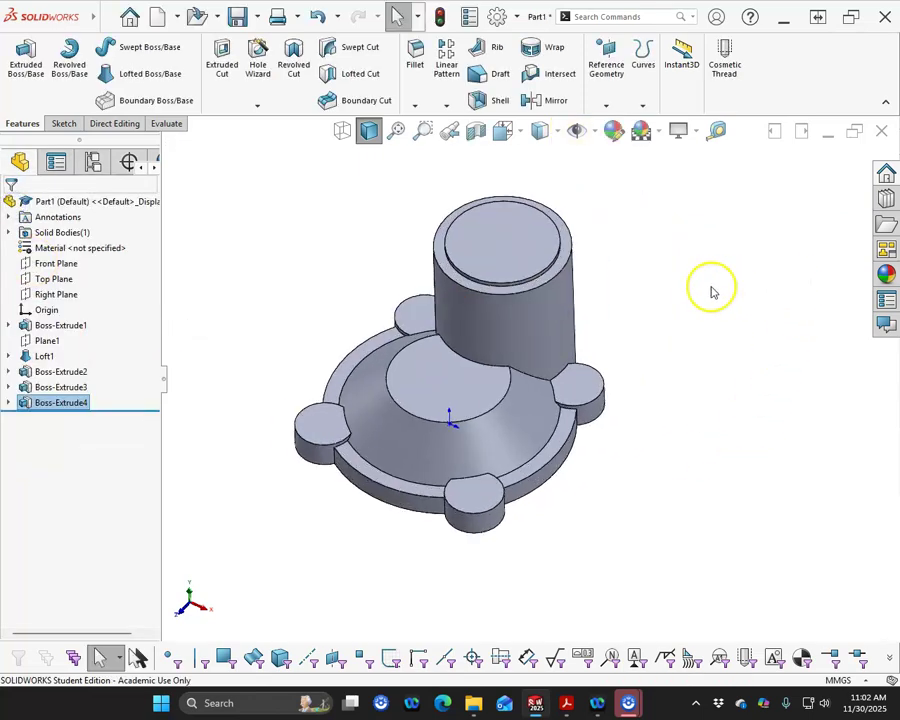
click(499, 231)
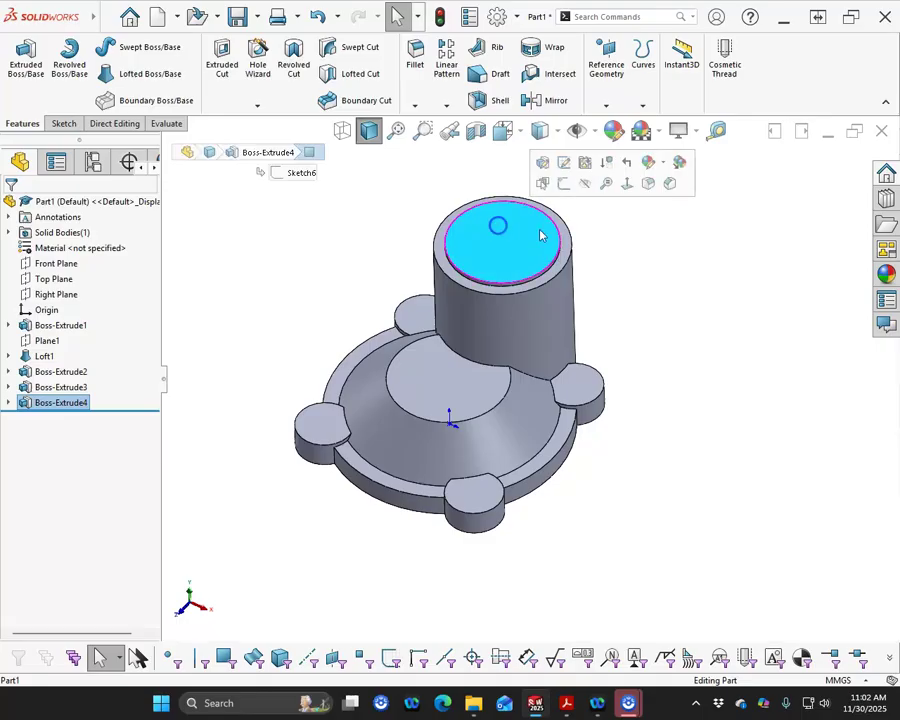
click(576, 182)
click(133, 47)
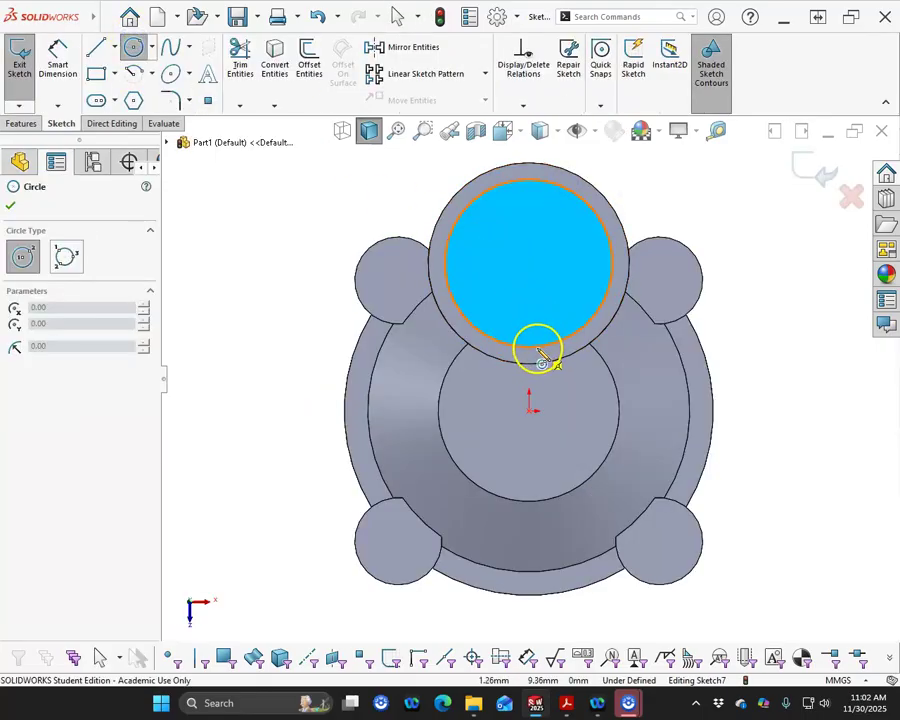
click(529, 263)
click(544, 316)
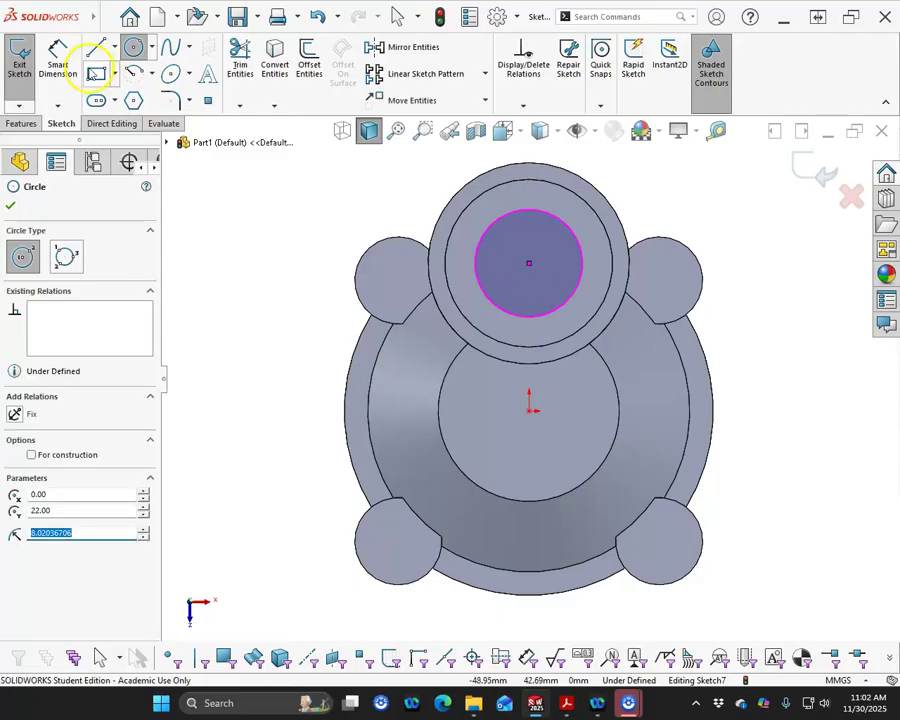
Dimension the circle on the 25 mm boss with a diameter of 15 mm.
click(58, 58)
click(580, 250)
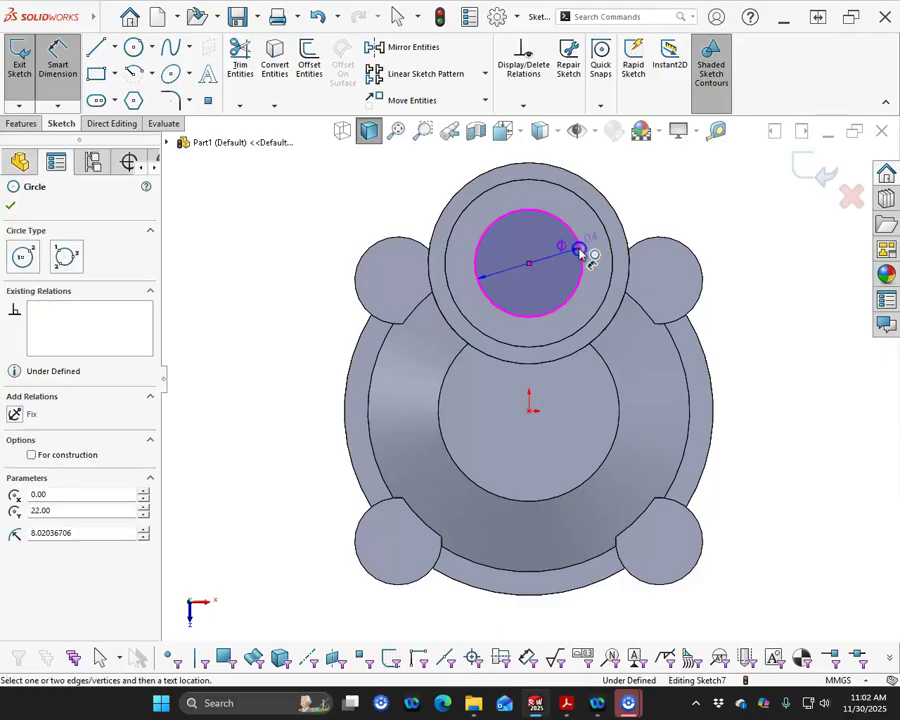
click(679, 191)
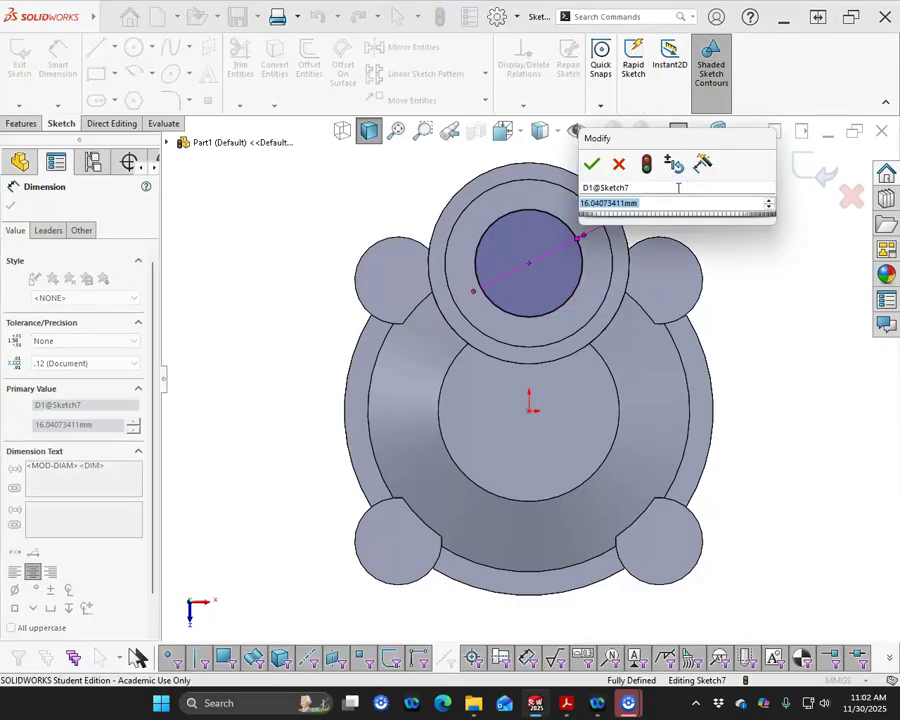
text(15)
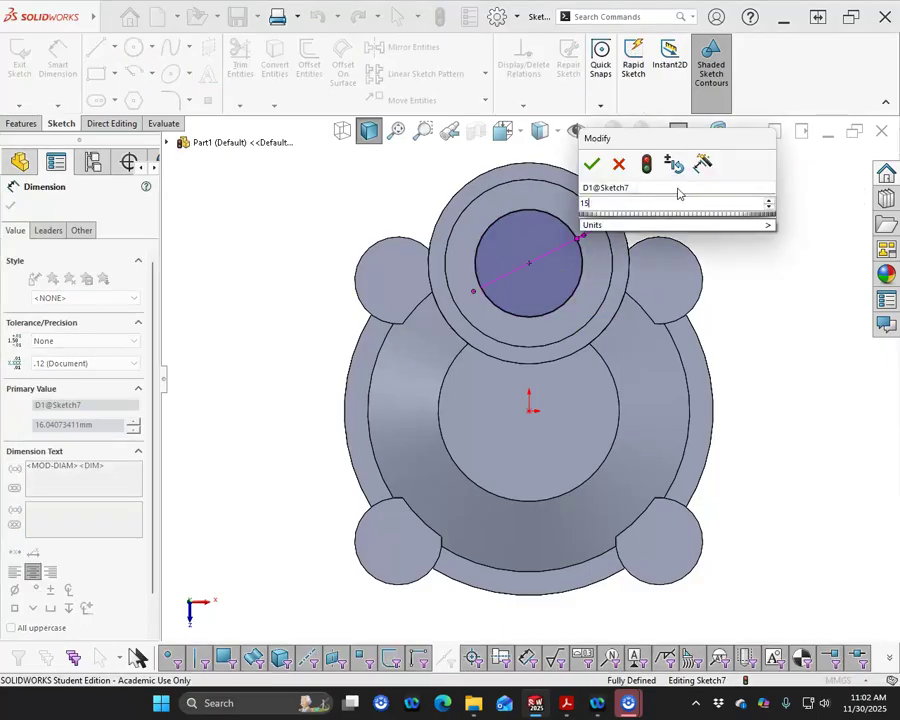
key(Return)
Extrude the 15 mm circle upward 29 mm as a blind boss merged with the part.
click(27, 130)
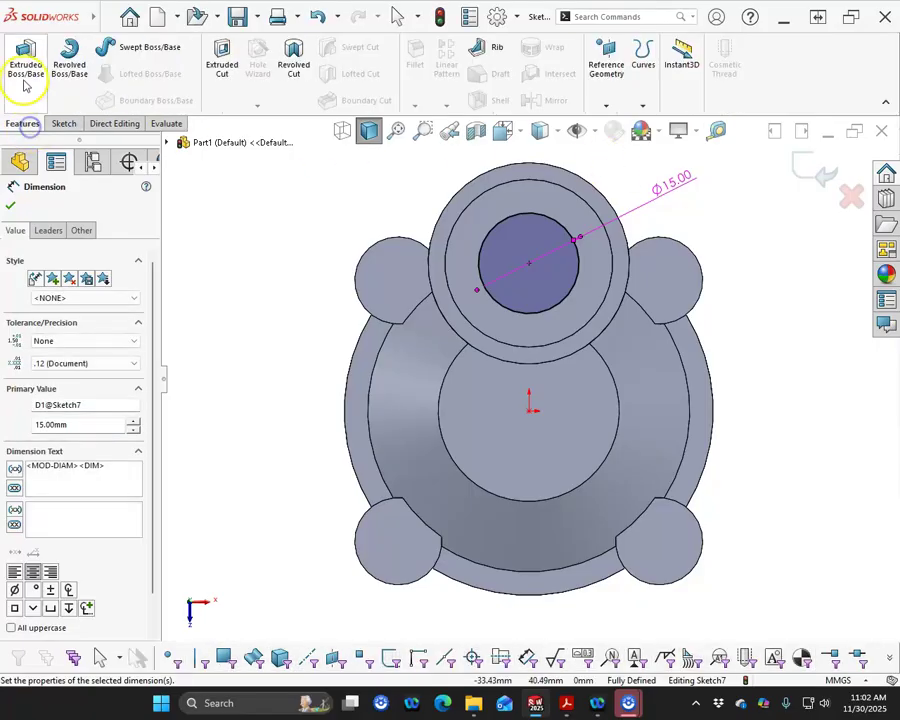
click(24, 70)
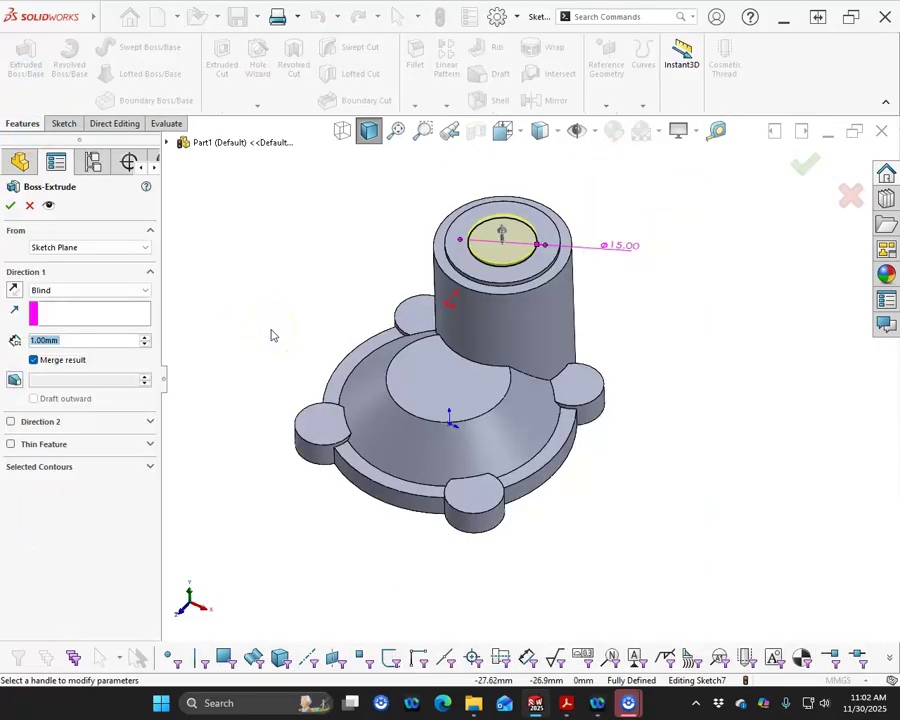
text(29)
key(Return)
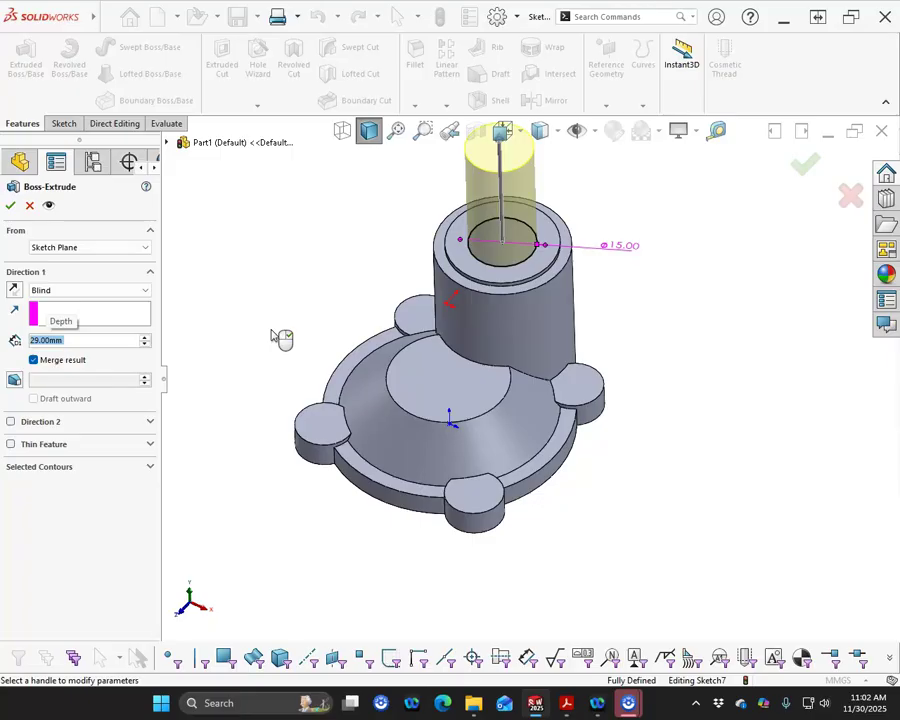
click(10, 206)
Sketch a concentric circle about 12 mm in diameter on the top face of the 15 mm shaft.
scroll(540, 190, down, 3)
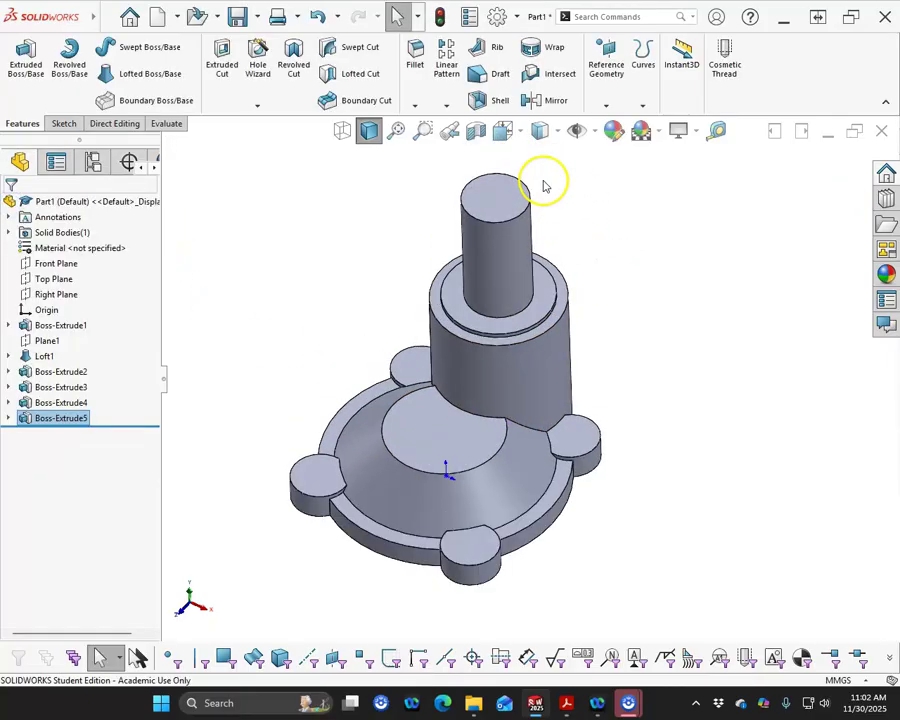
click(472, 243)
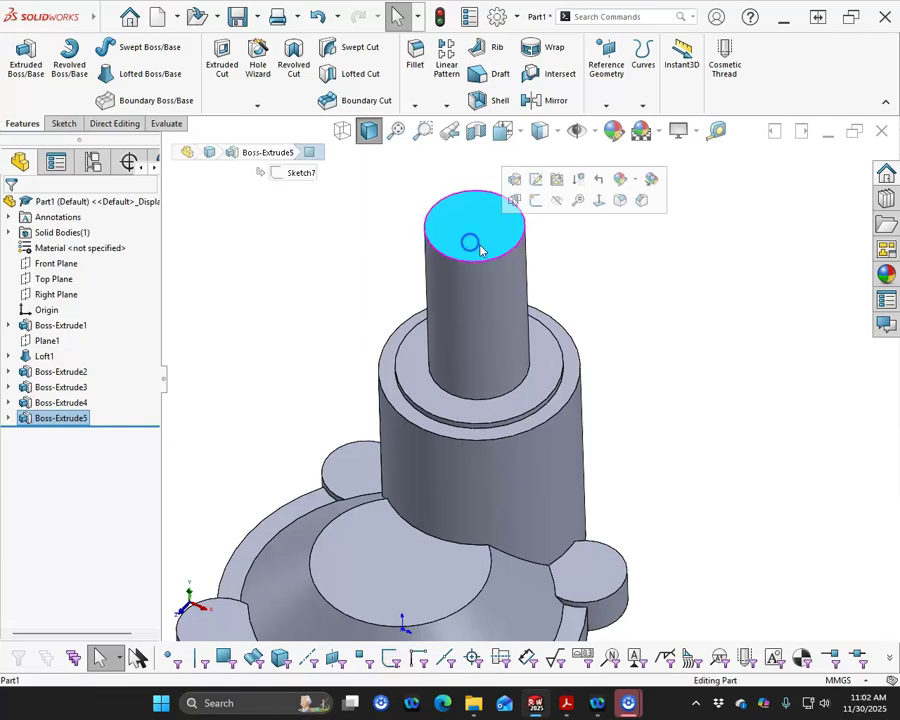
click(536, 206)
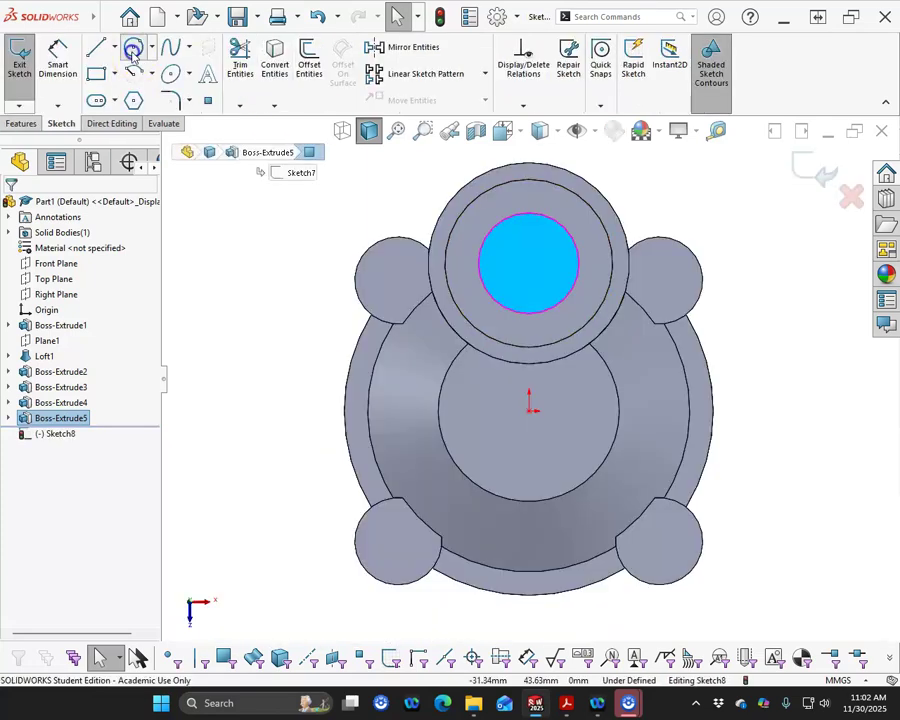
click(133, 50)
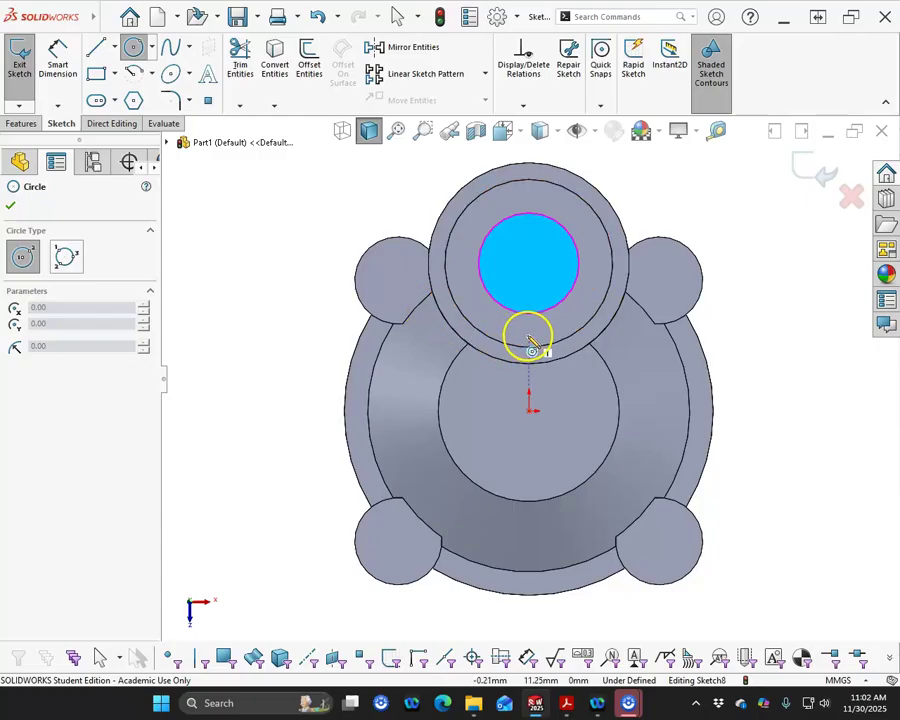
click(529, 263)
click(553, 298)
Dimension the circle on the 15 mm shaft's top face with a diameter of 13 mm.
right_click(555, 297)
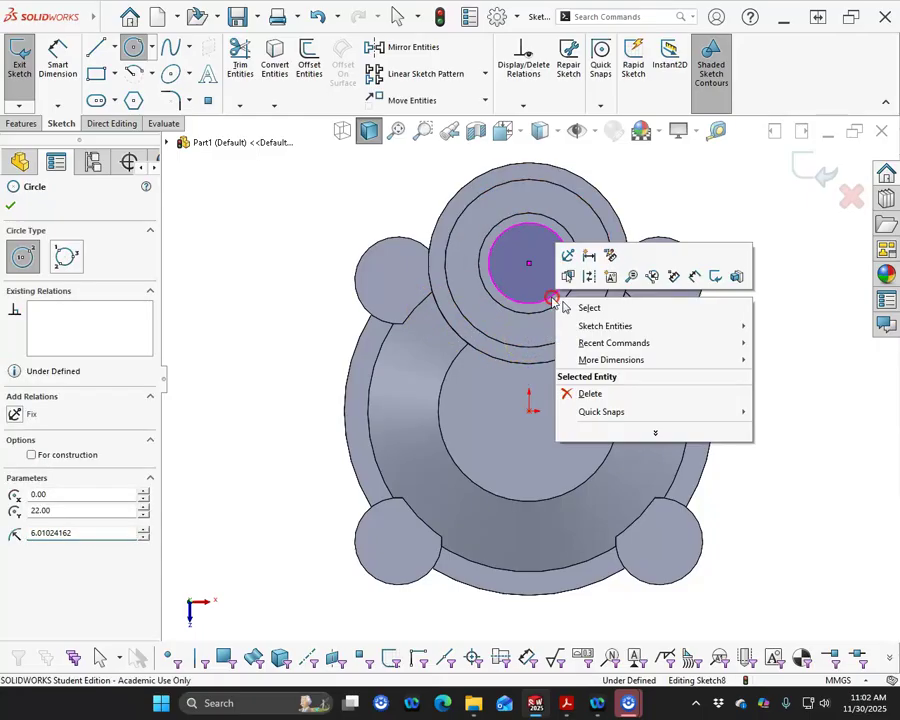
click(693, 277)
click(578, 262)
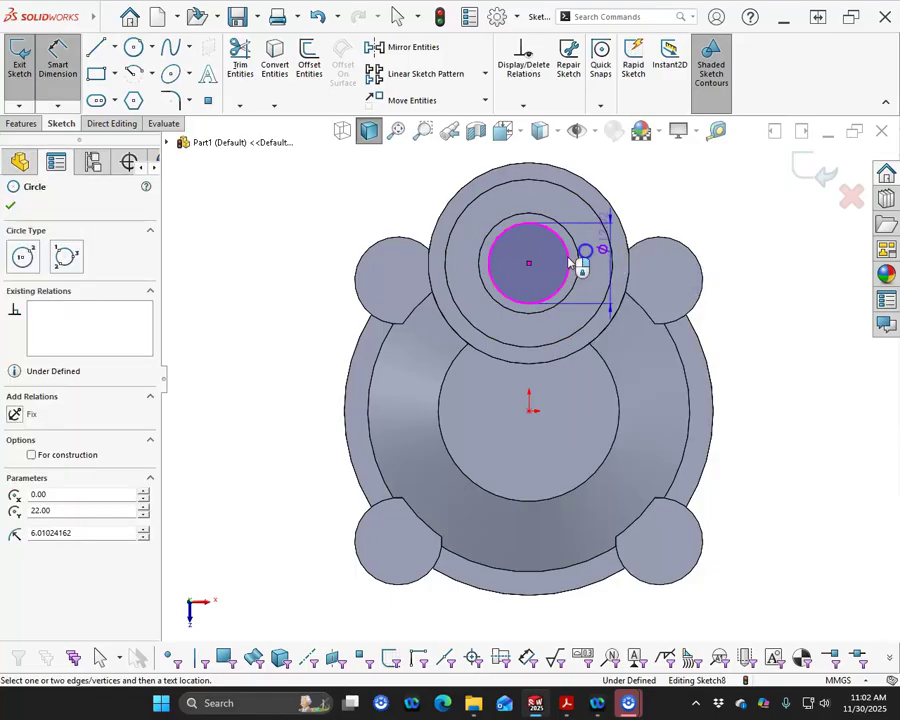
click(648, 198)
text(13)
key(Return)
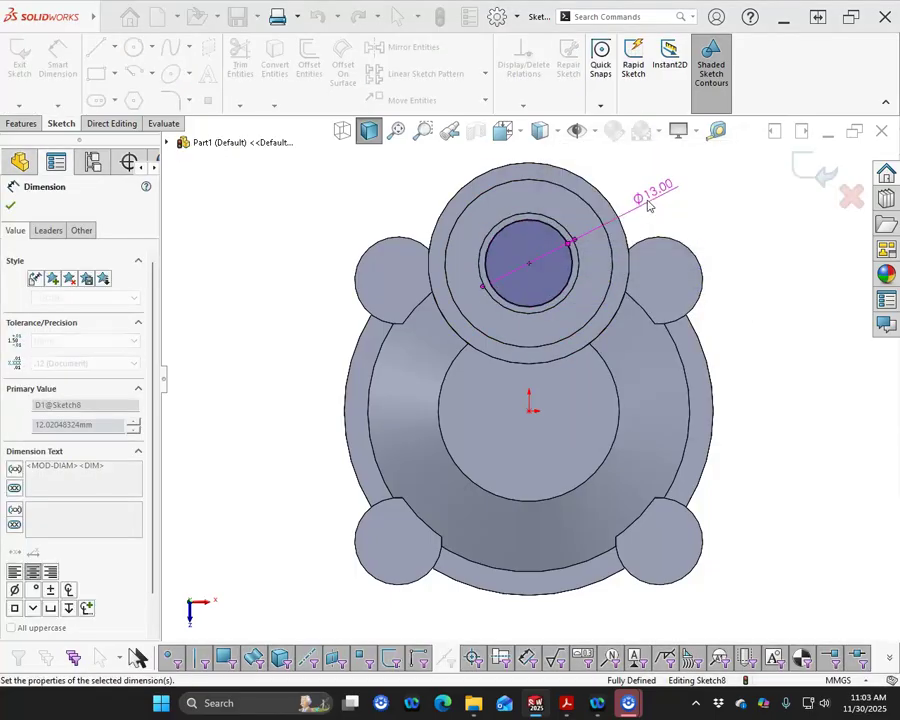
Extrude the 13 mm circle upward 5 mm as a blind boss merged with the part.
click(22, 123)
click(30, 70)
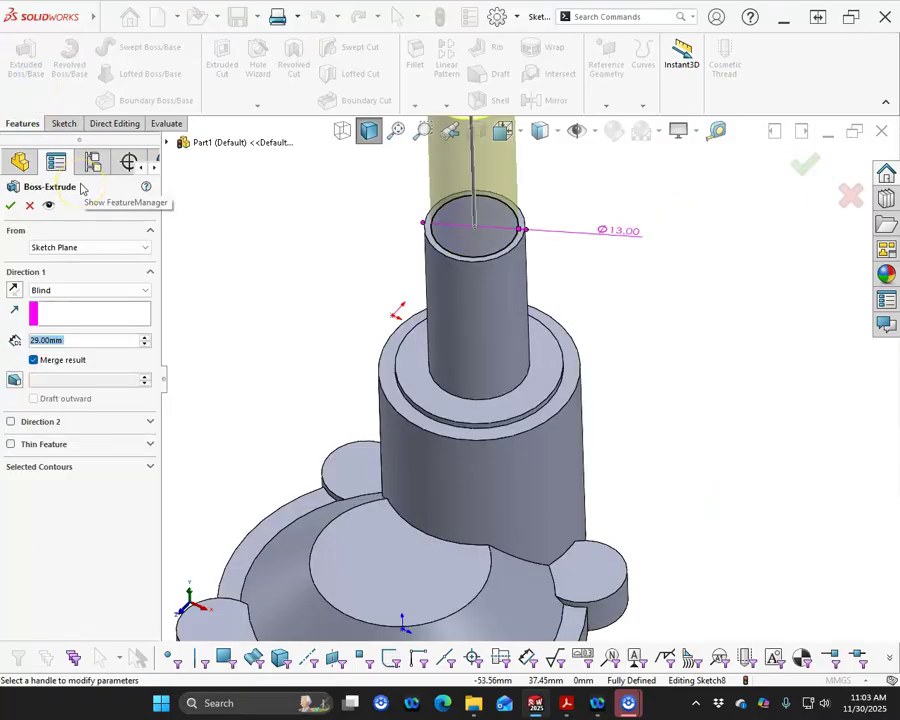
text(5)
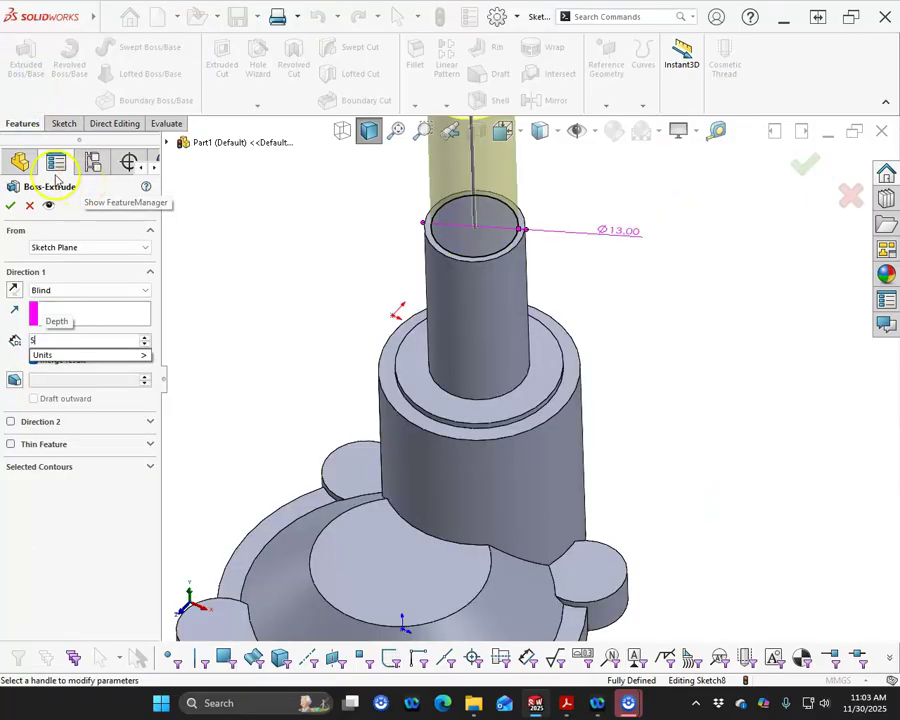
key(Return)
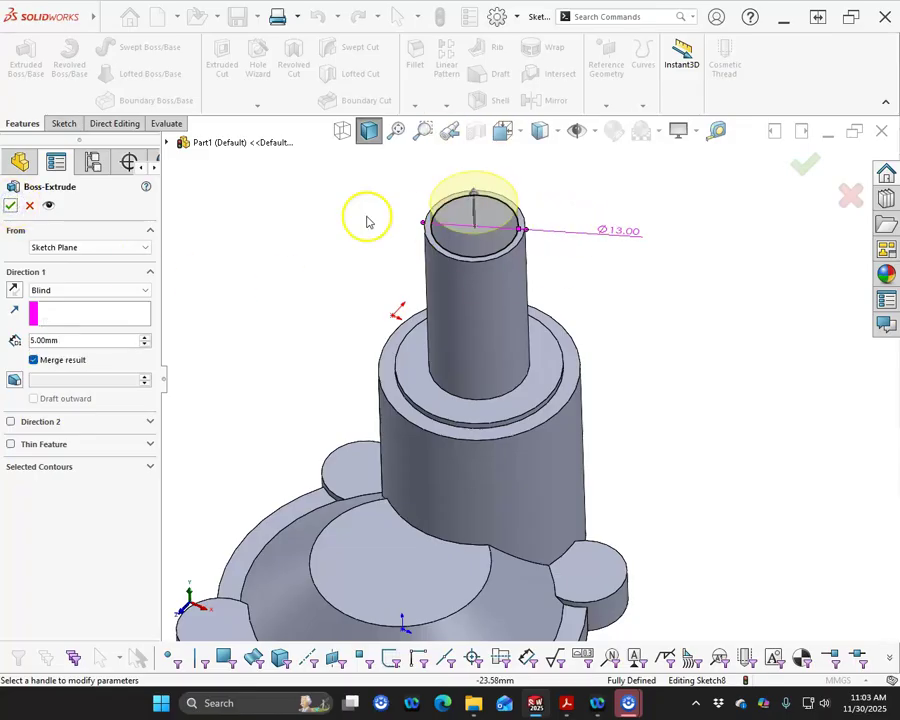
click(11, 204)
Sketch a concentric circle about 6.35 mm in diameter on the top face of the 13 mm boss.
click(487, 206)
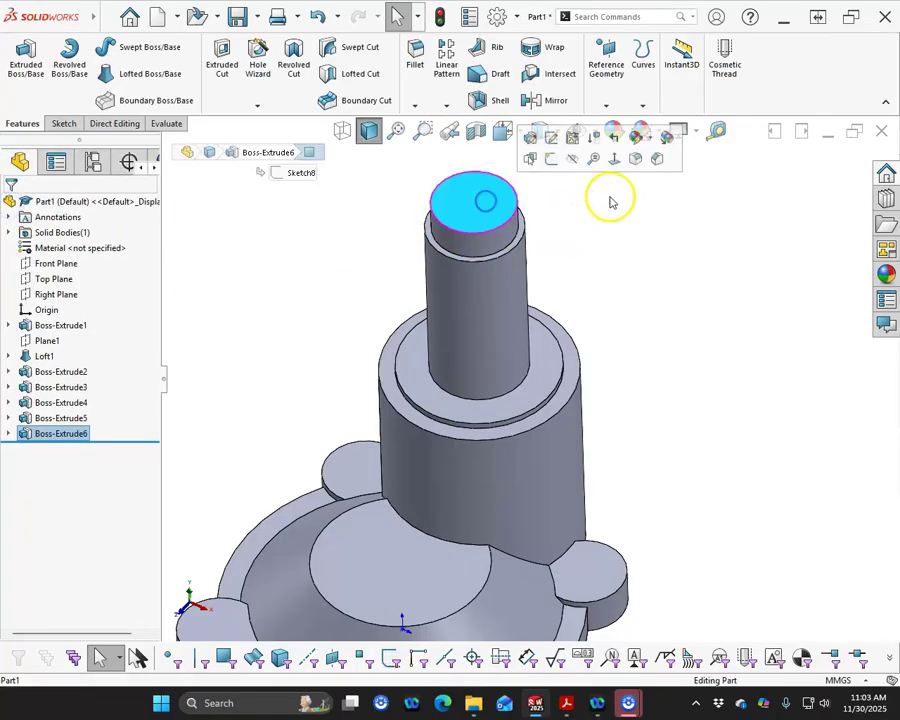
click(548, 166)
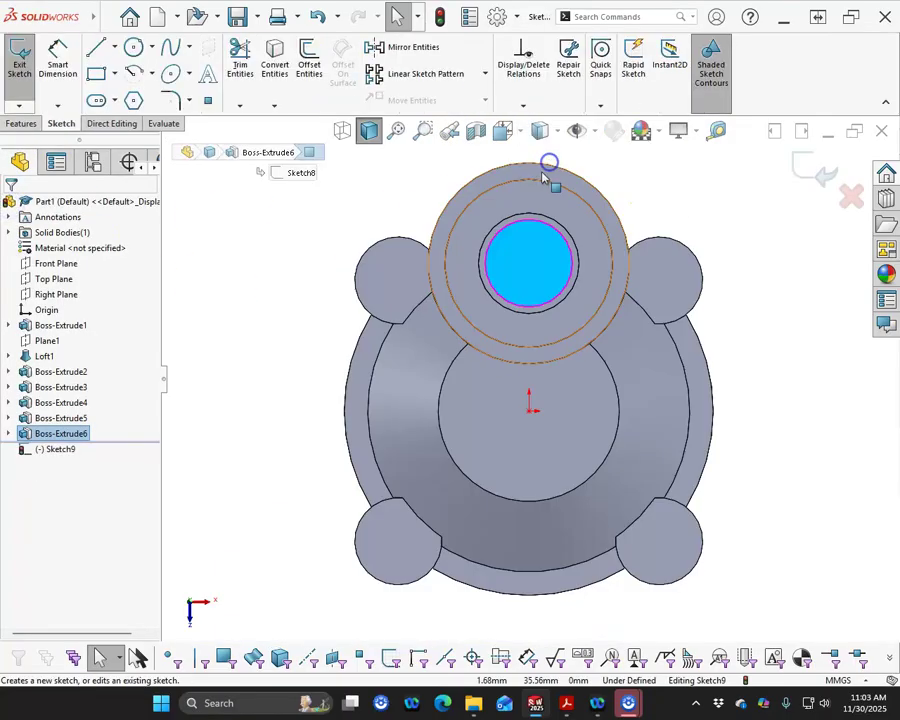
click(133, 47)
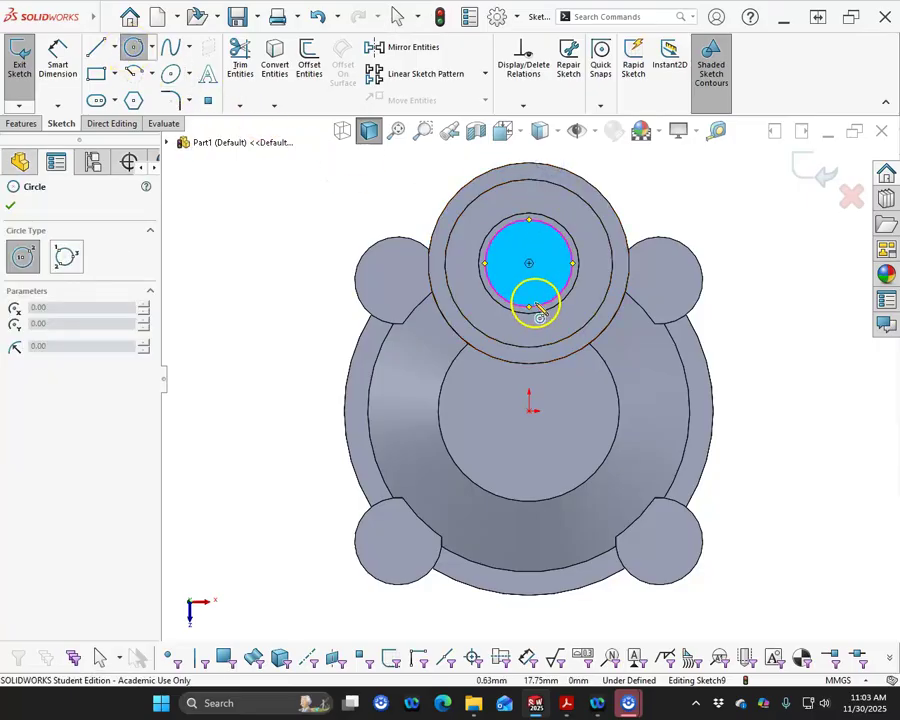
click(529, 265)
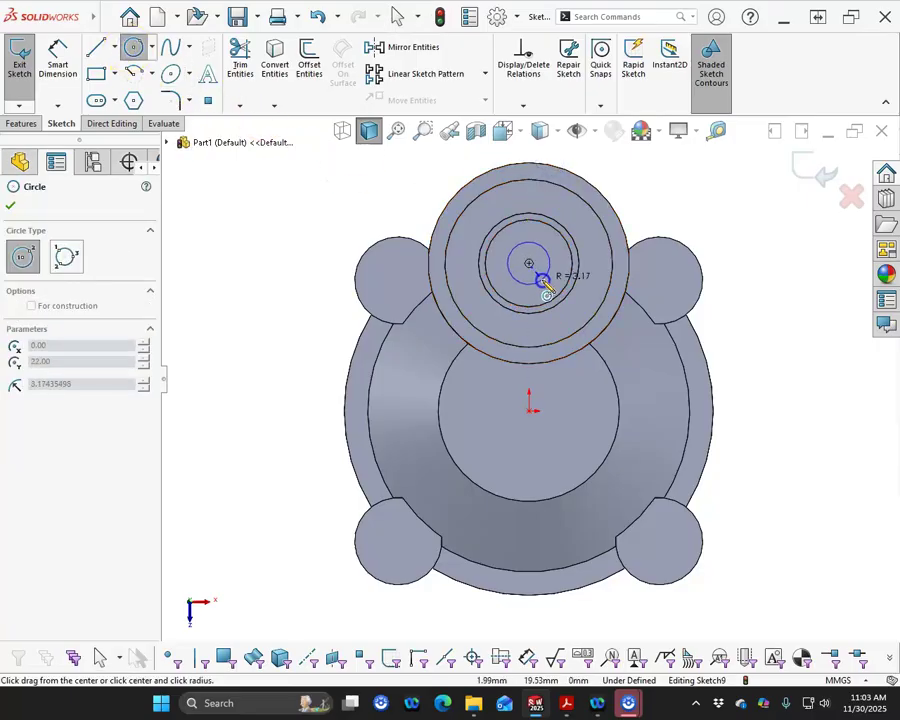
click(545, 284)
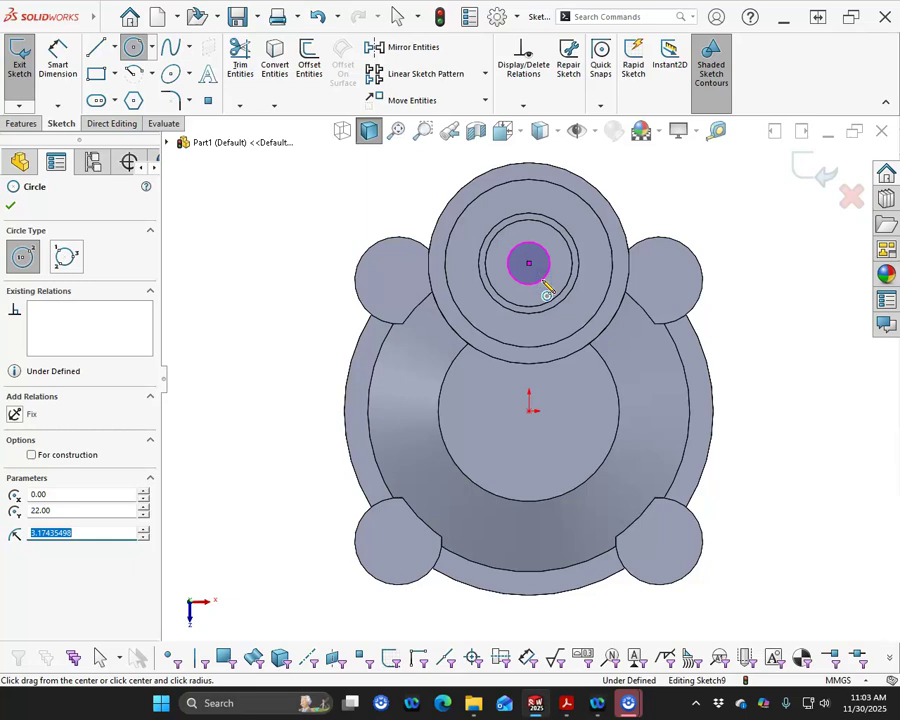
Dimension the circle on the 13 mm boss's top face with a diameter of 10 mm.
right_click(545, 285)
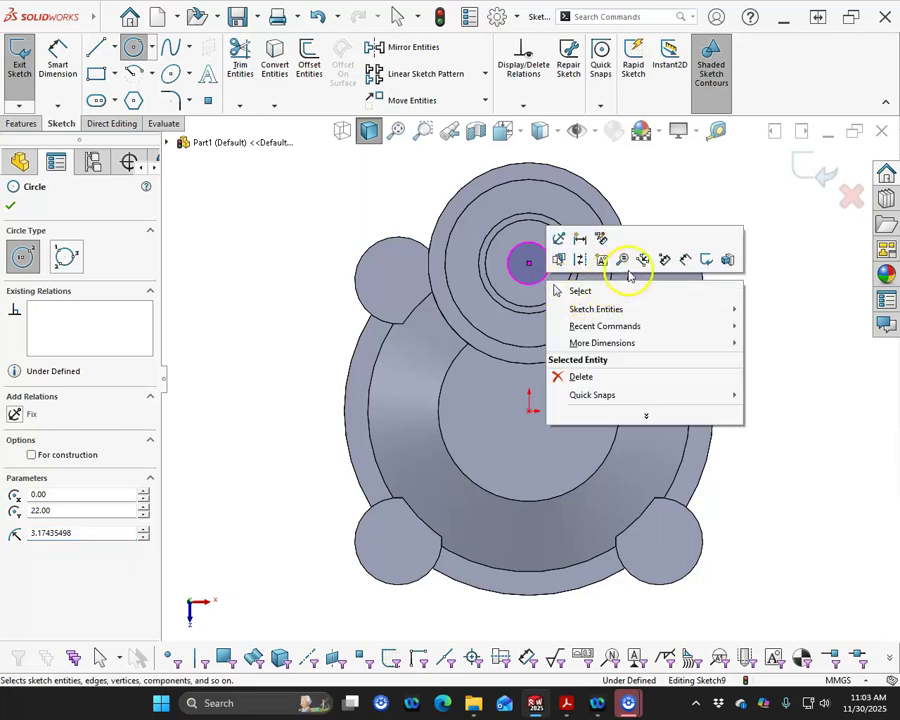
click(685, 261)
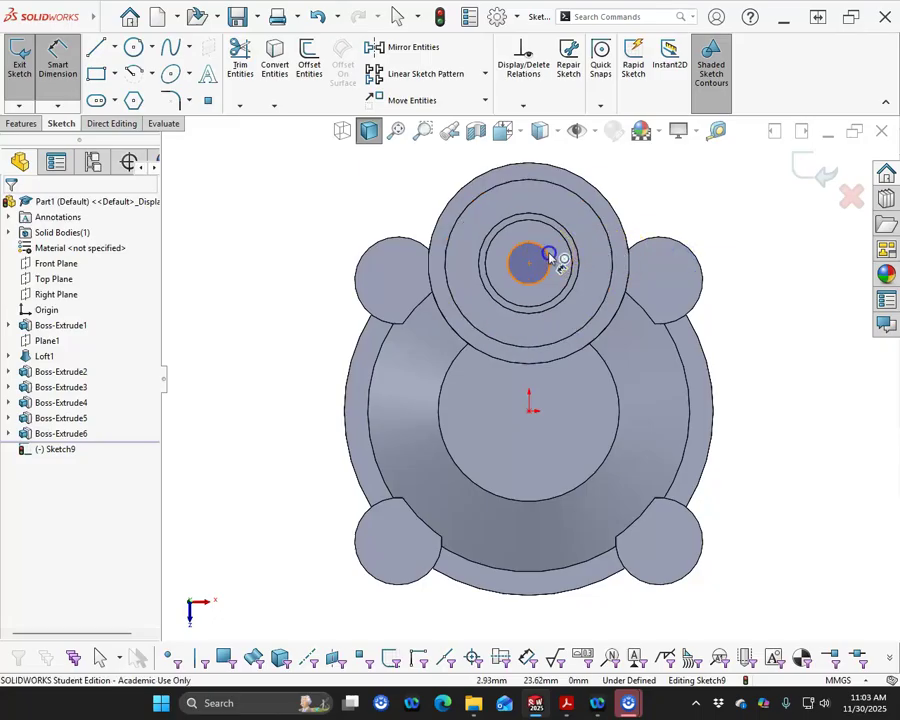
click(553, 256)
click(656, 195)
text(10)
key(Return)
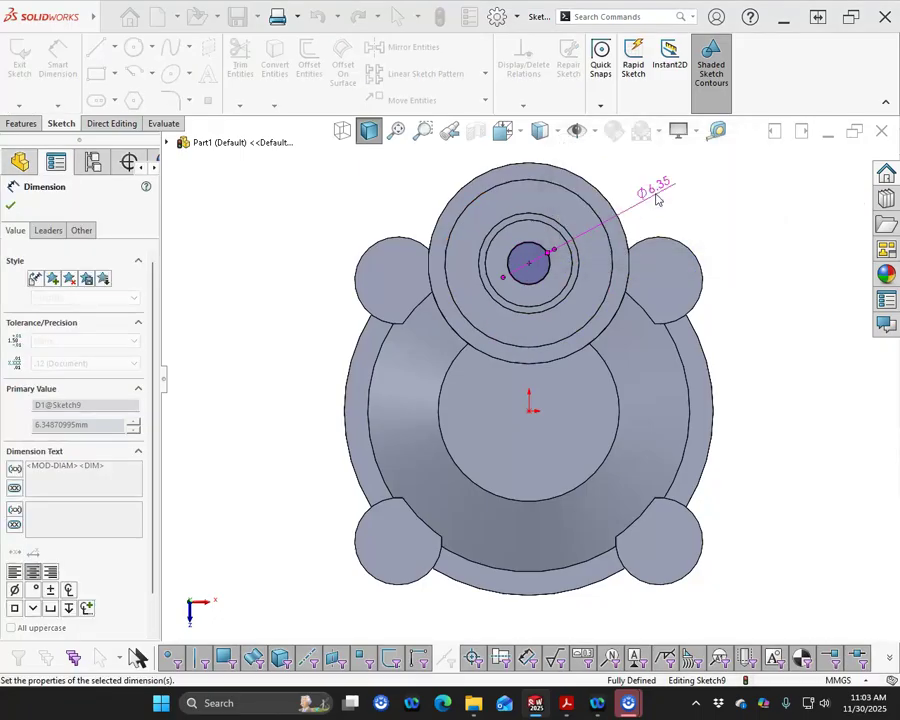
Extrude the 10 mm circle upward 10 mm as a blind boss merged with the part, and show the isometric view.
click(24, 124)
click(22, 68)
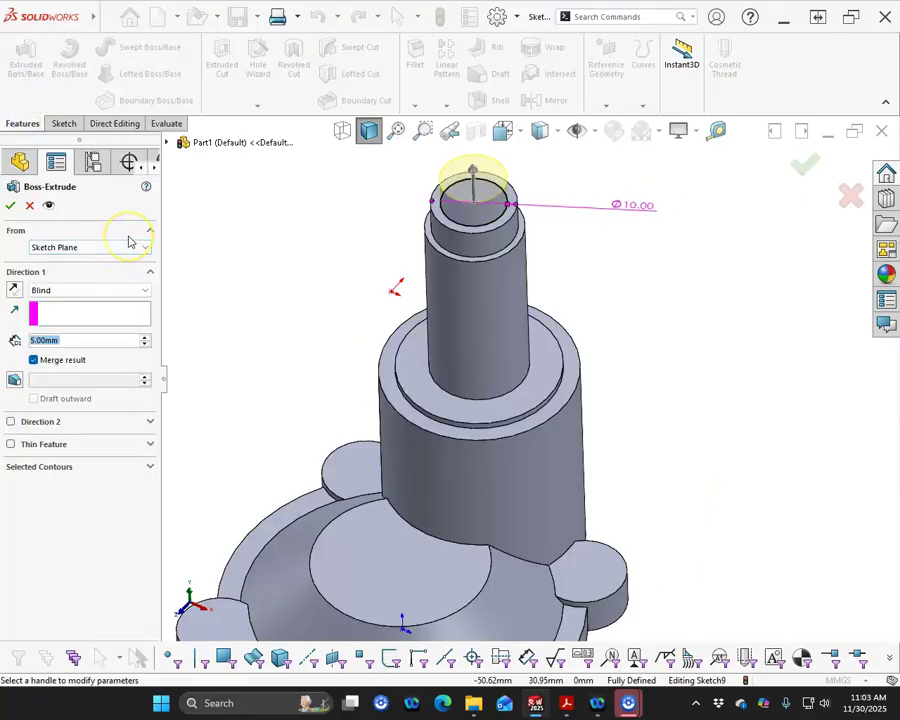
text(10)
key(Return)
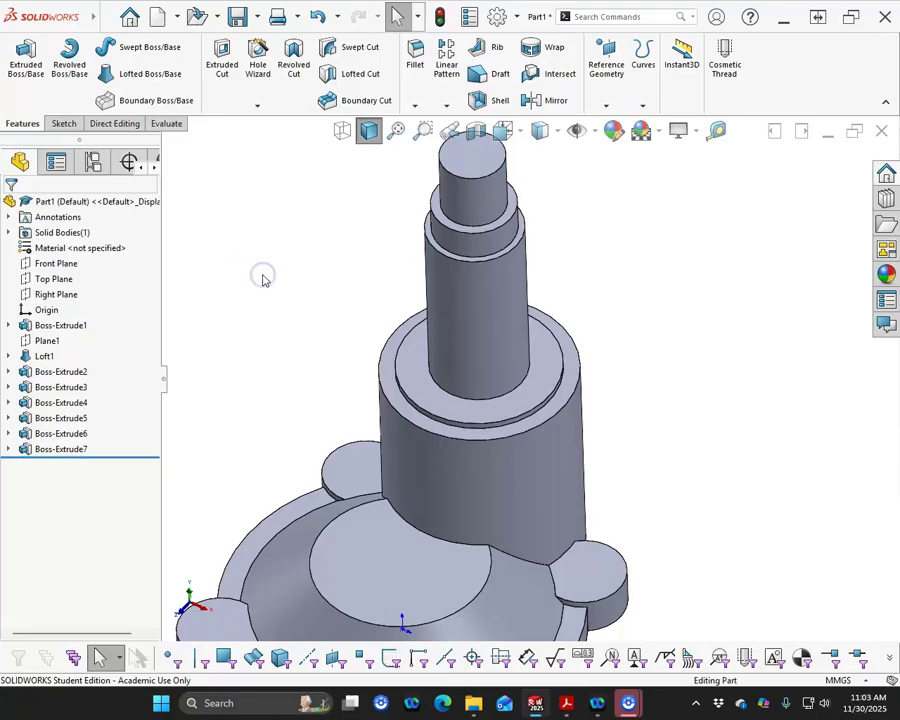
key(ctrl+7)
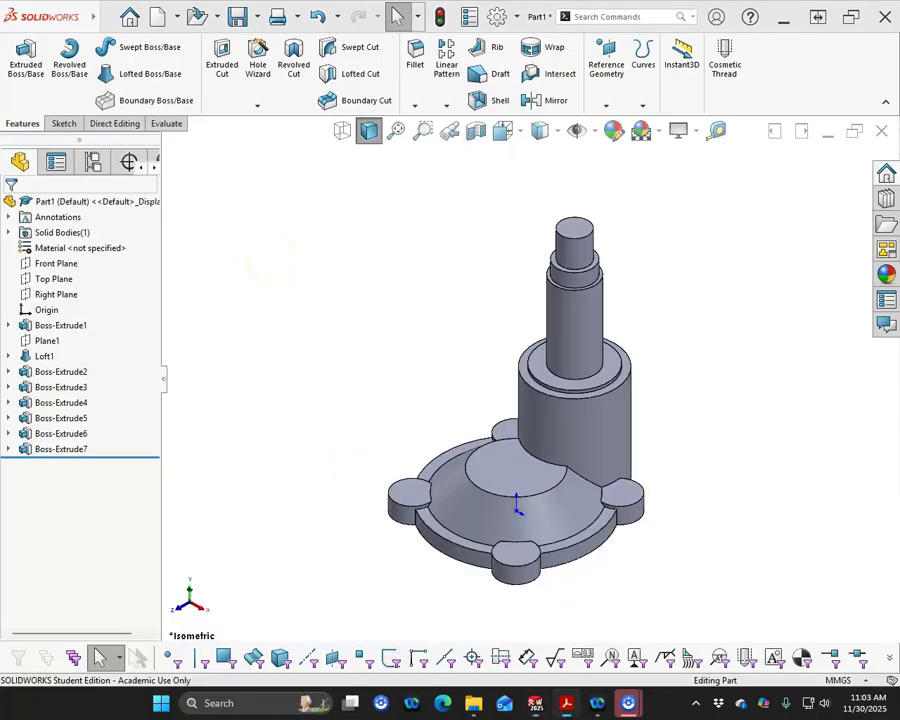
Consult the detail views in the PDF practice drawing, and start a new sketch on the Top Plane.
key(alt+Tab)
scroll(288, 292, up, 2)
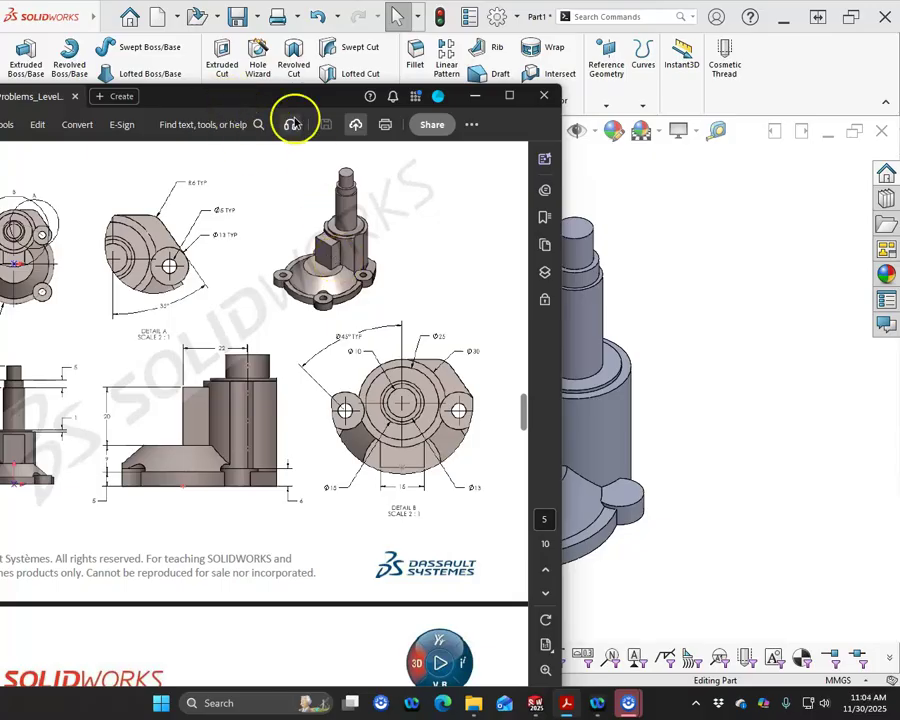
drag(285, 100, 5, 86)
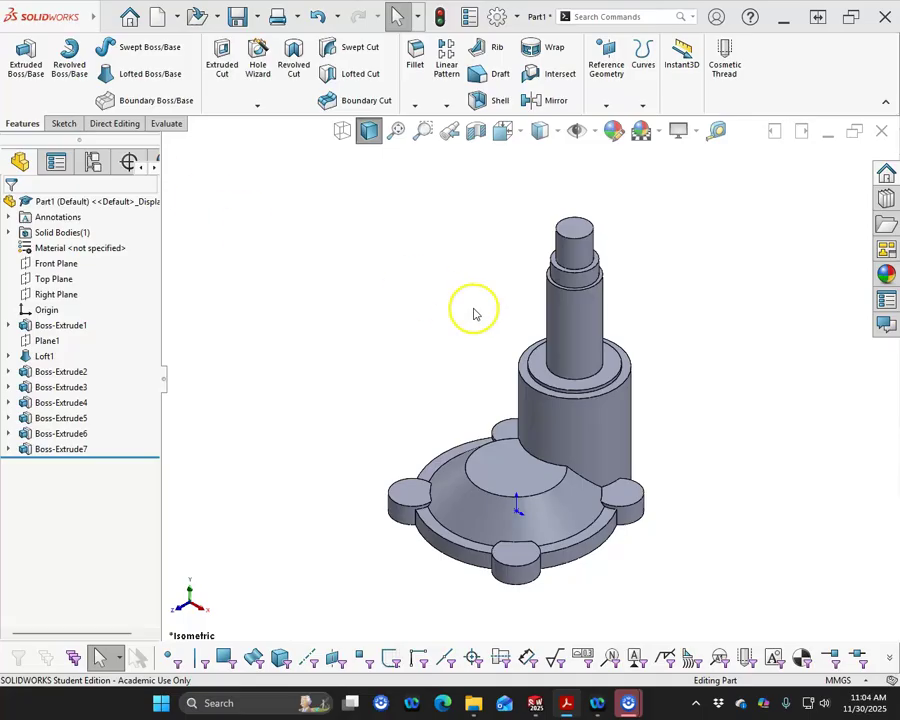
middle_drag(474, 311, 378, 292)
middle_drag(487, 430, 484, 428)
click(72, 278)
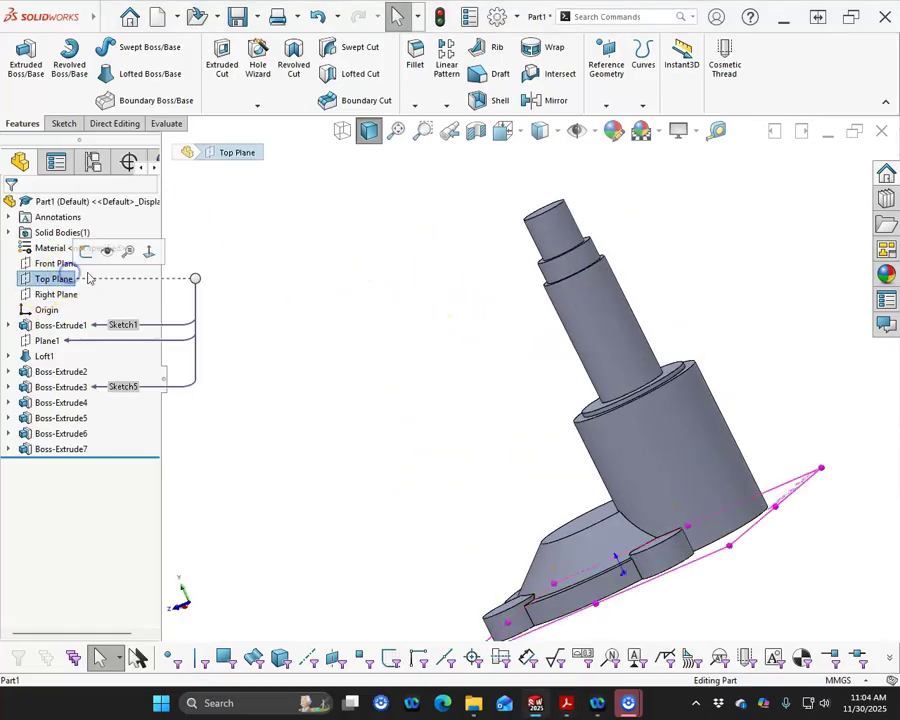
click(84, 250)
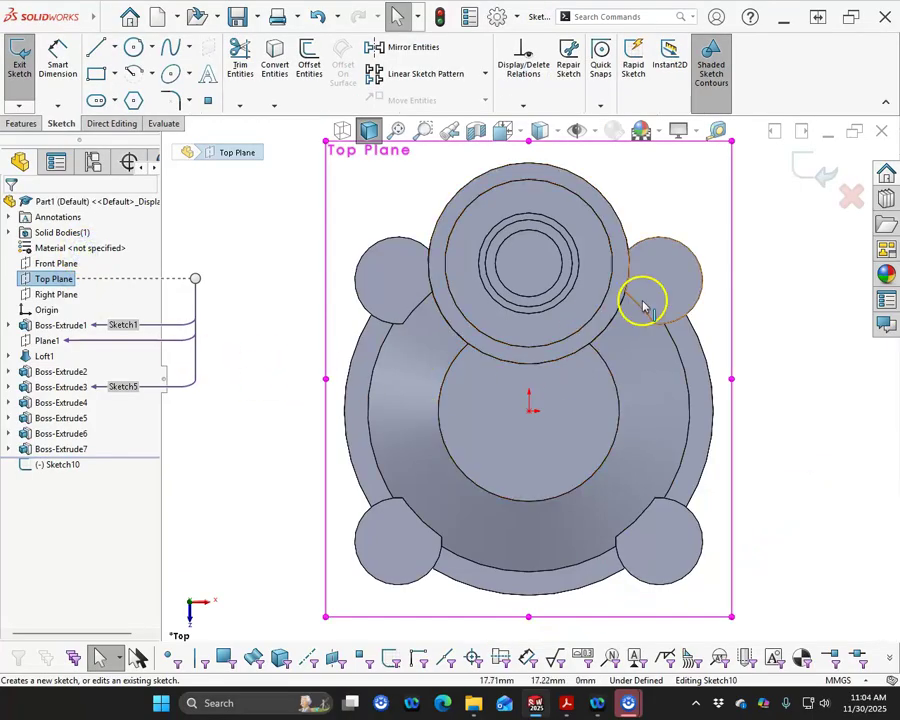
Sketch a horizontal line about 14 mm long from the 30 mm cylinder's rear quadrant and a slanted line about 17 mm long to the right rear lug's edge.
scroll(650, 292, down, 3)
click(96, 47)
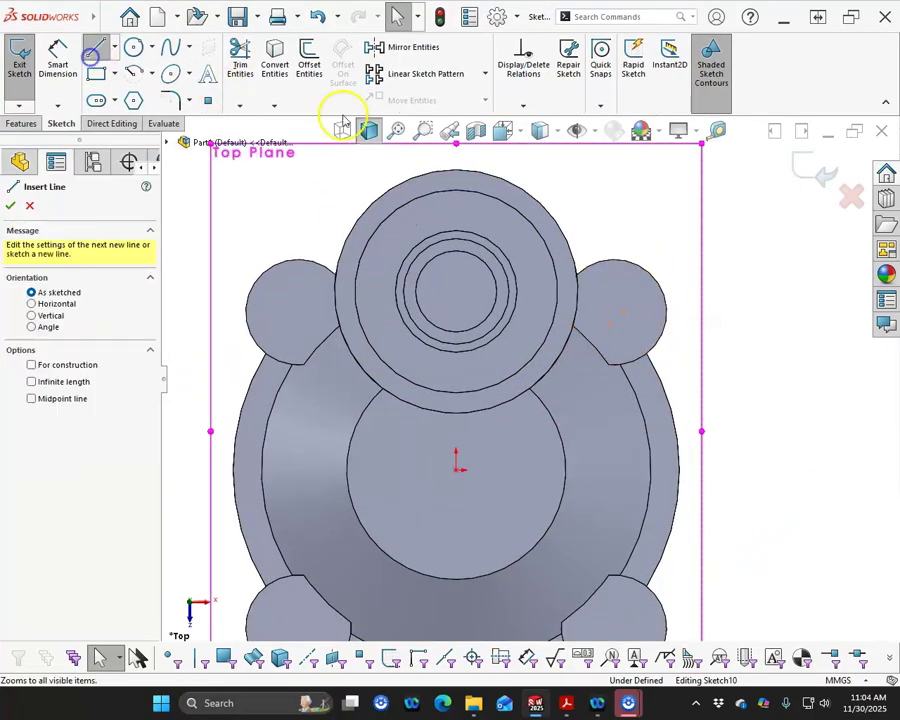
click(456, 172)
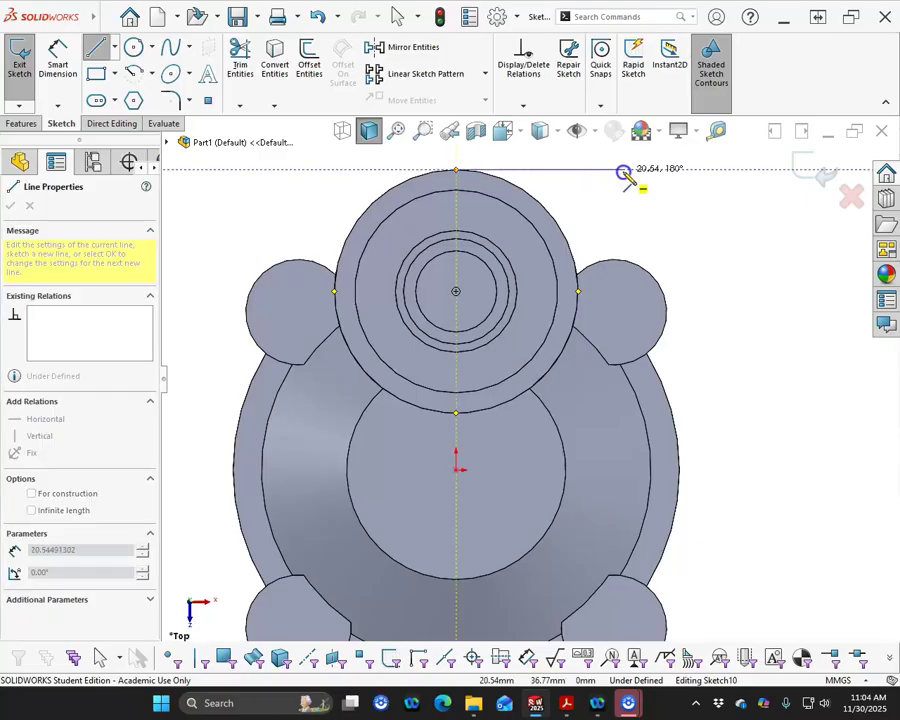
click(573, 171)
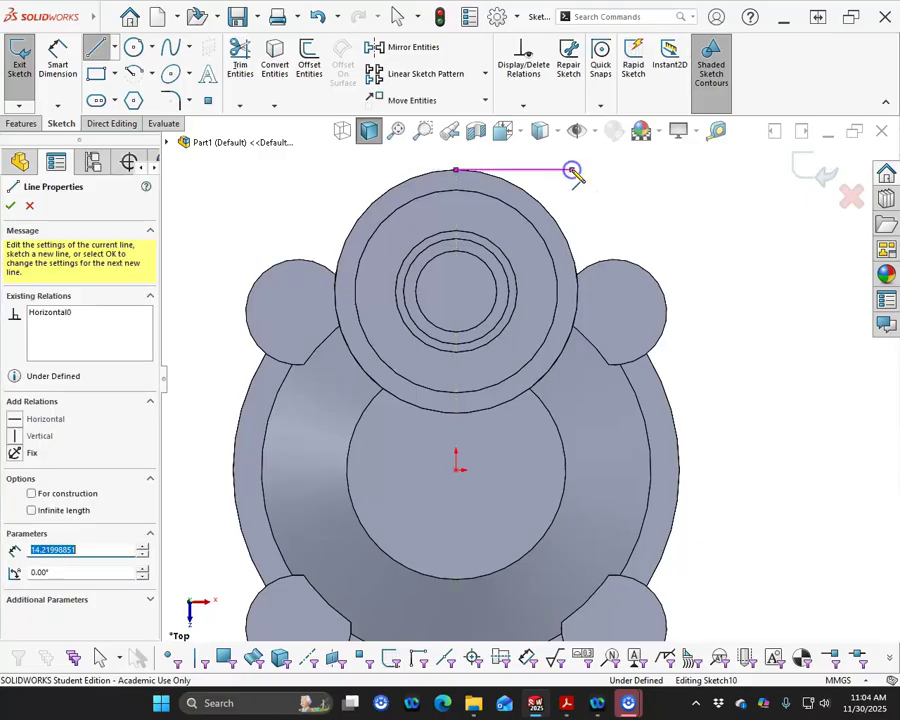
click(657, 281)
right_click(701, 259)
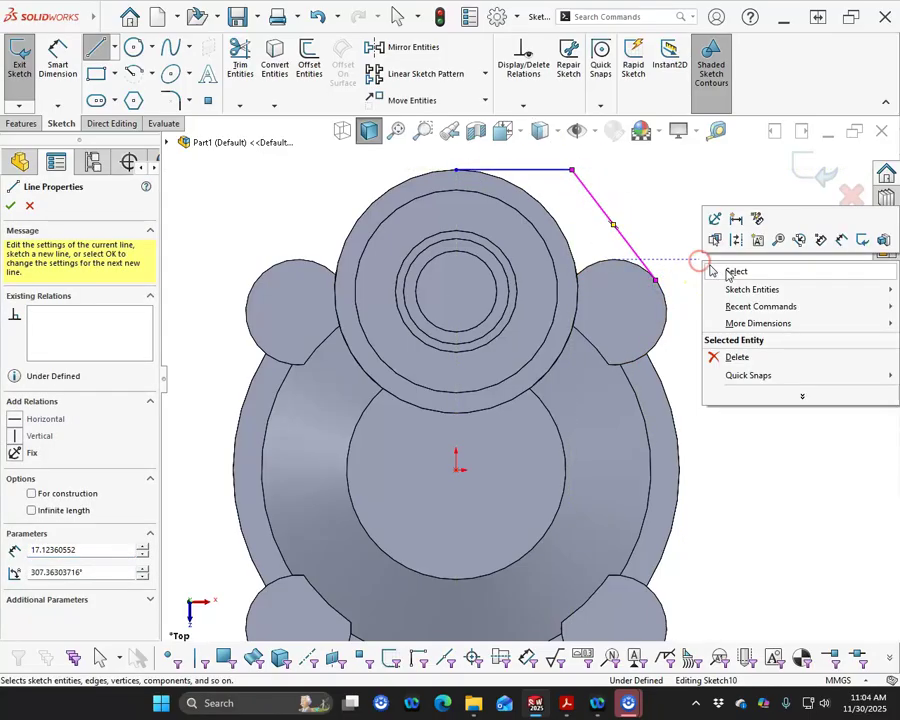
click(714, 271)
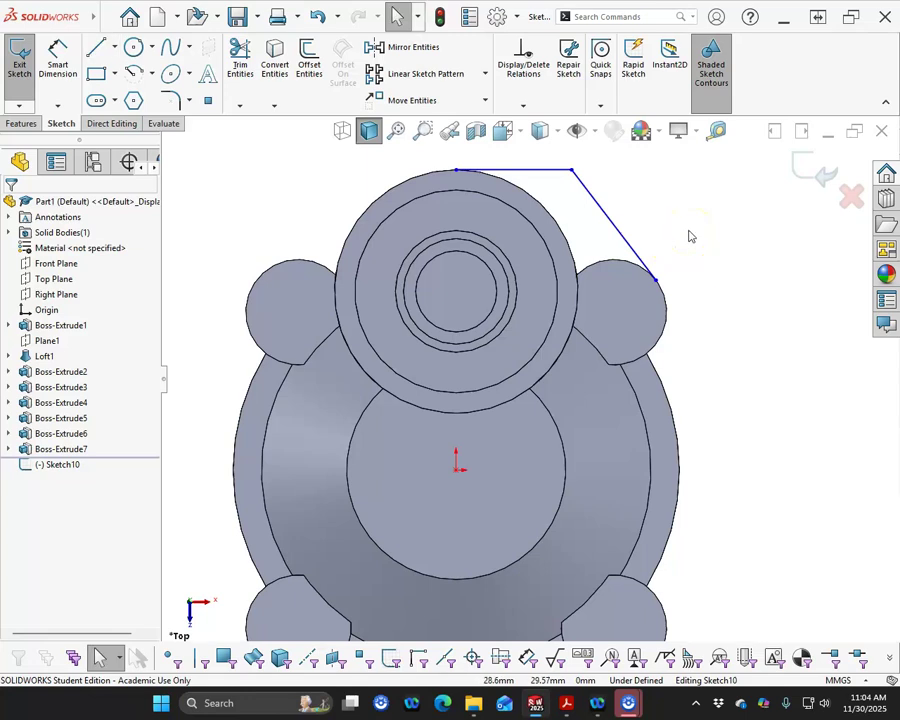
Draw a vertical centerline from the origin to the start point of the horizontal line on the 30 mm cylinder.
click(57, 60)
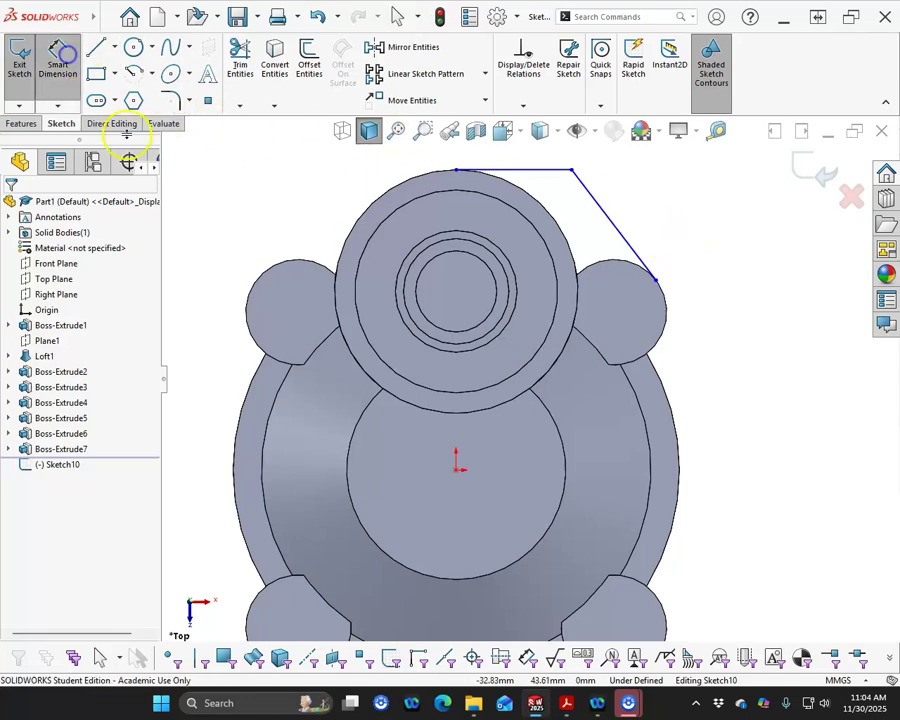
click(490, 256)
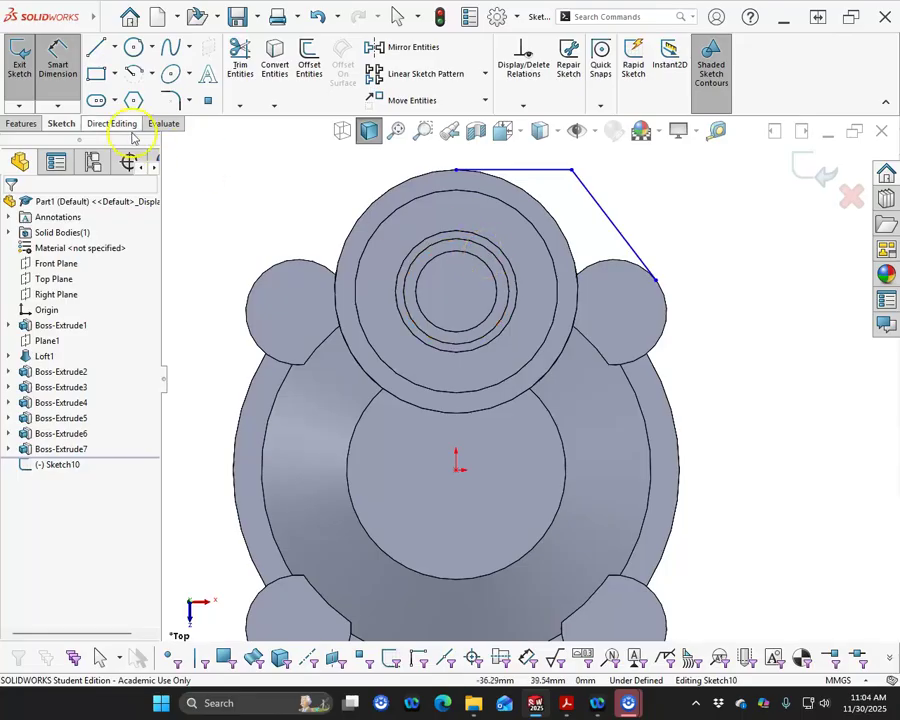
click(113, 48)
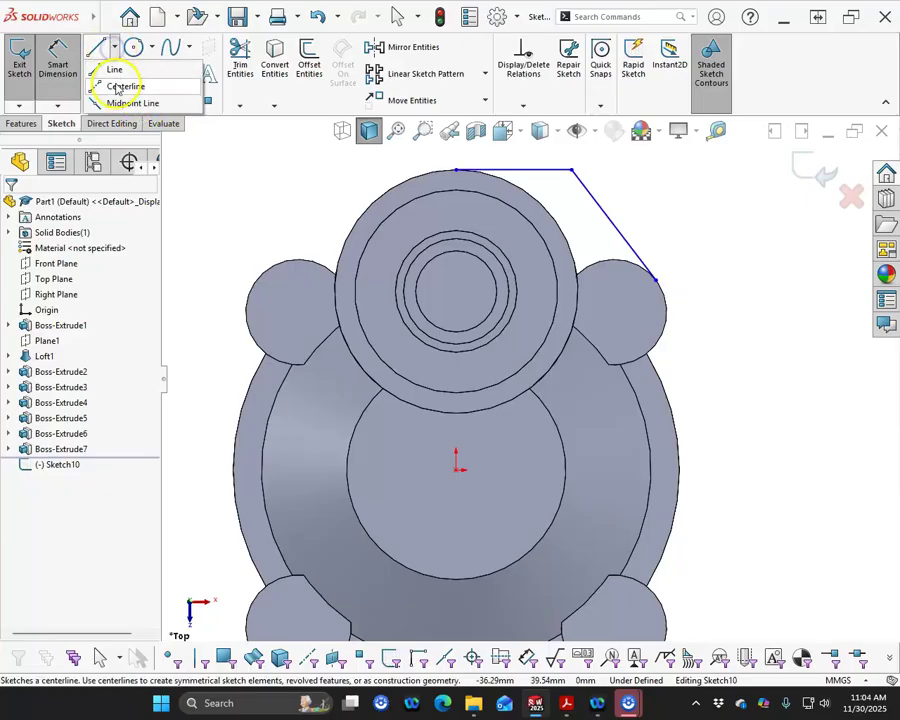
click(125, 86)
click(456, 471)
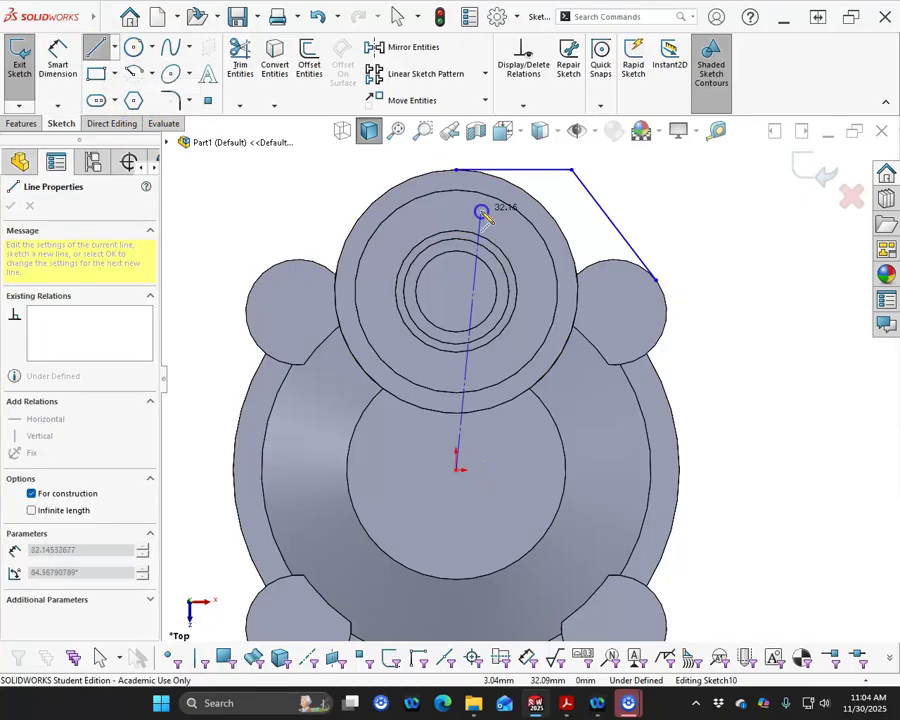
click(455, 168)
right_click(330, 162)
click(350, 172)
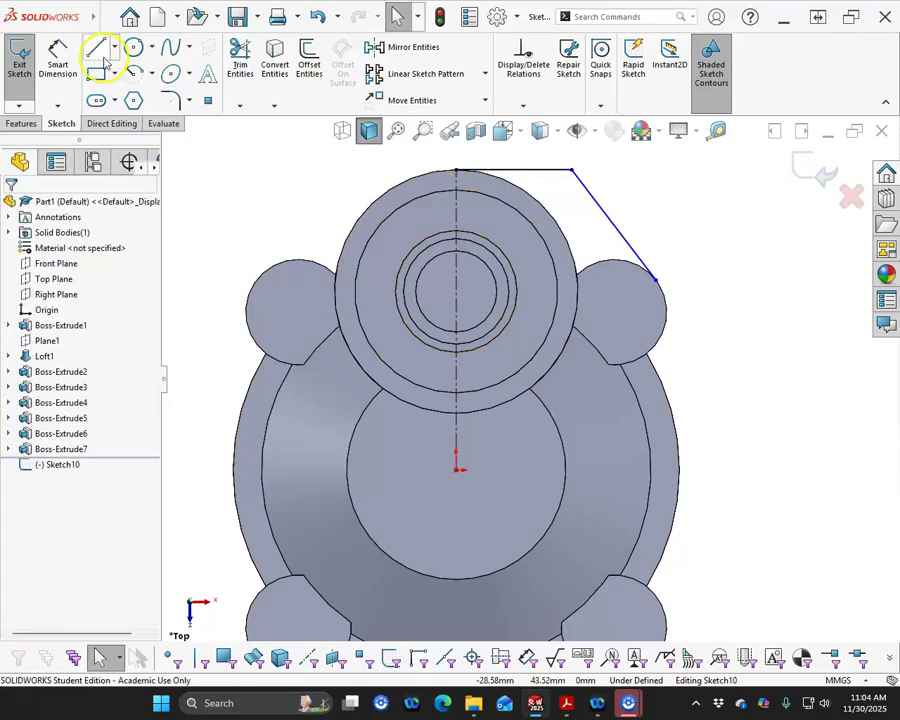
Dimension the angle between the vertical centerline and the slanted line as 35°.
click(57, 62)
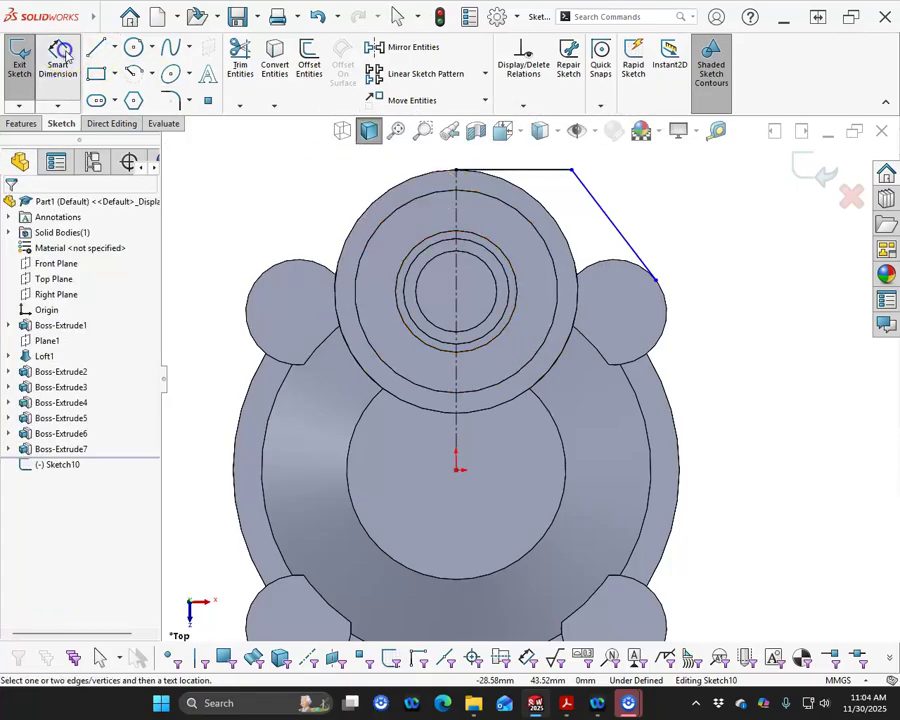
click(460, 237)
click(627, 241)
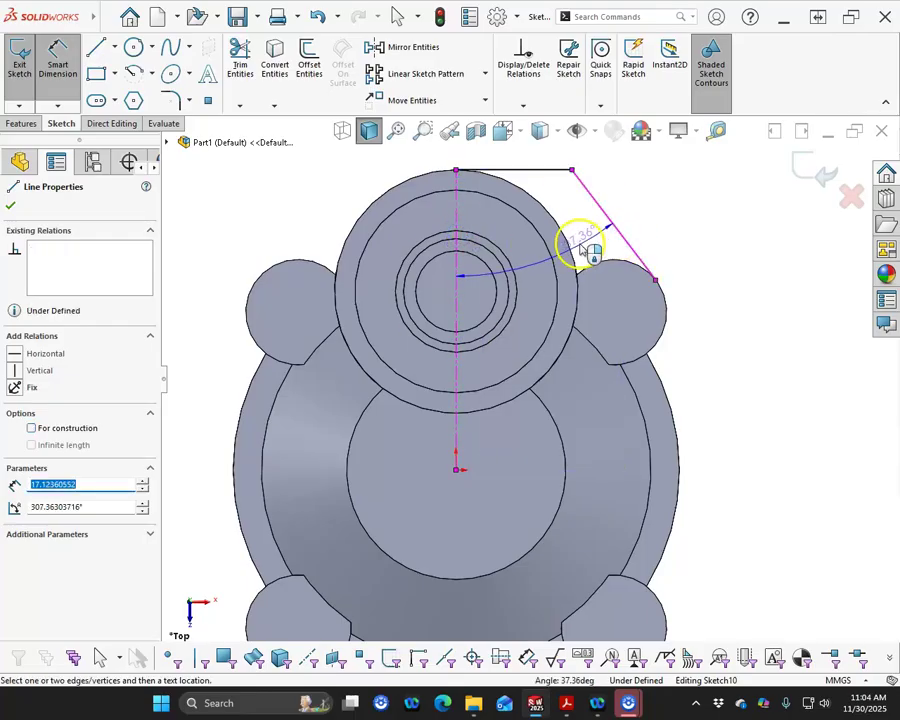
click(589, 246)
text(35)
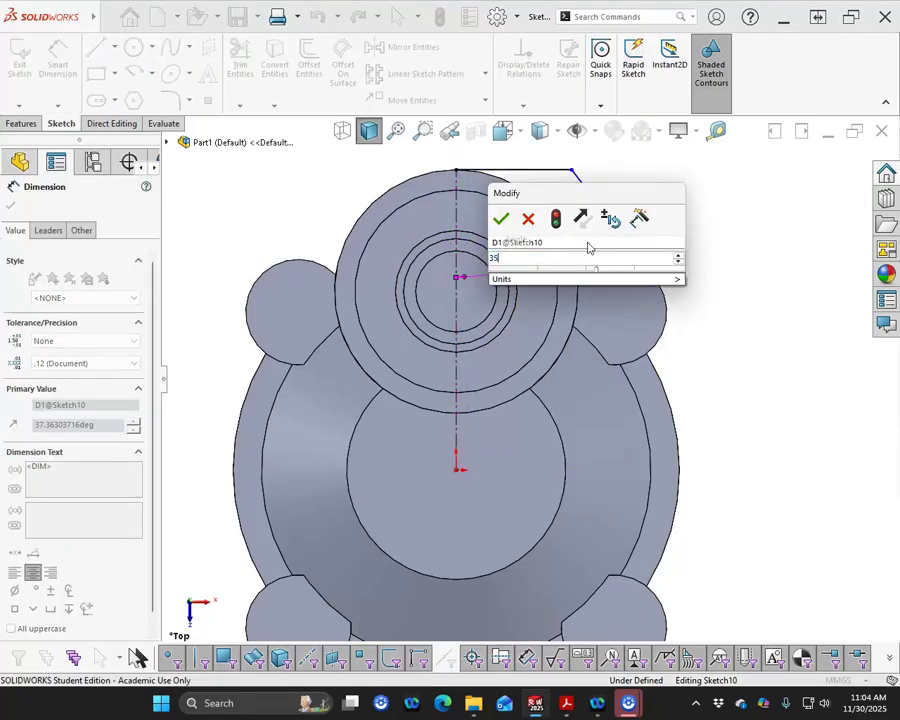
key(Return)
right_click(677, 228)
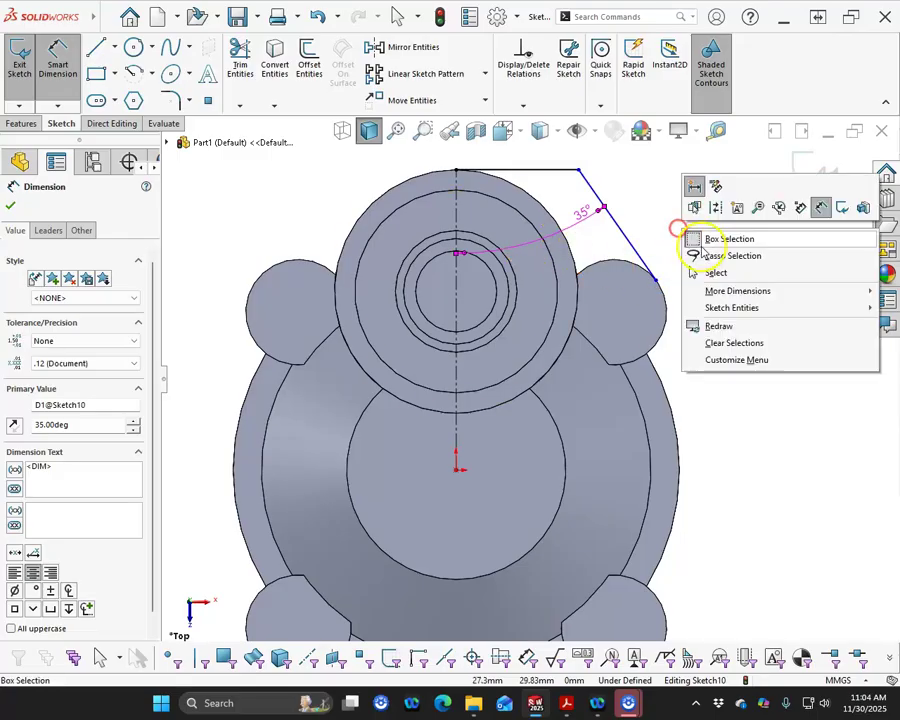
click(716, 275)
Make the slanted line tangent to the outer edge of the right rear lug.
click(637, 252)
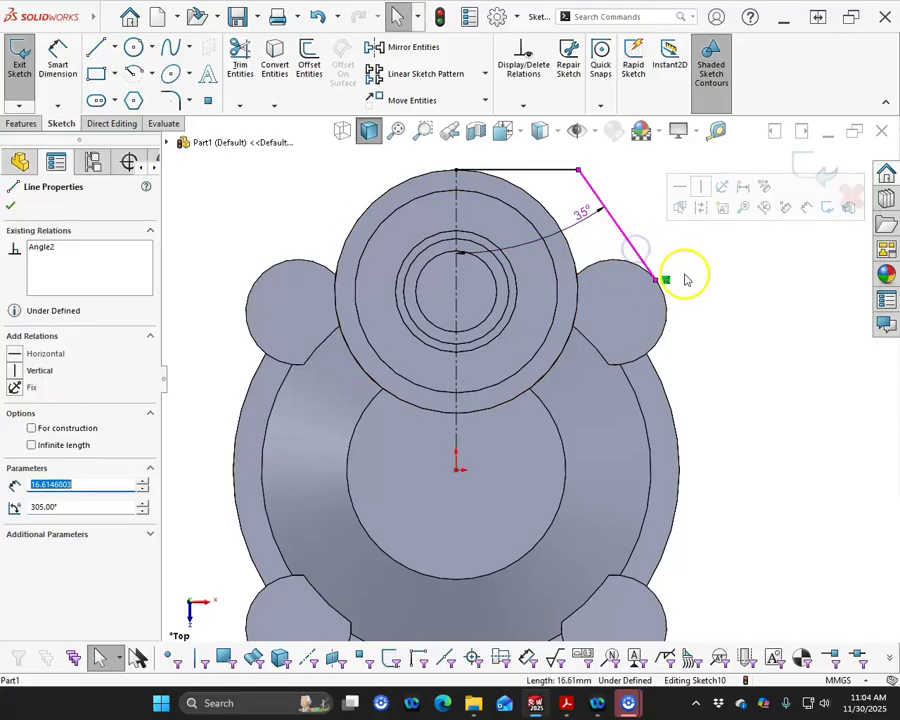
ctrl+click(667, 310)
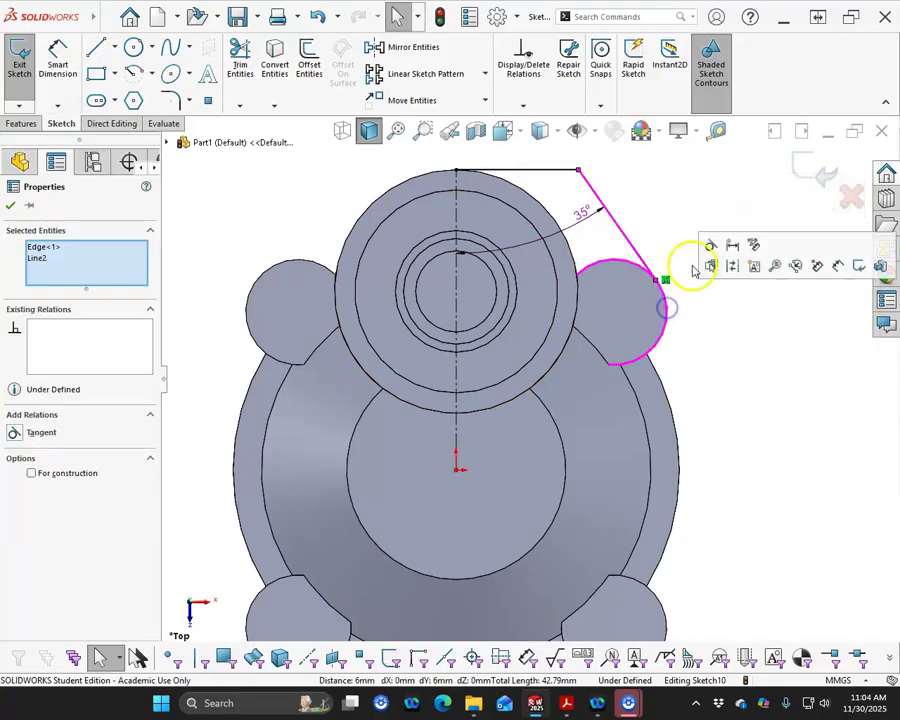
click(707, 299)
click(649, 192)
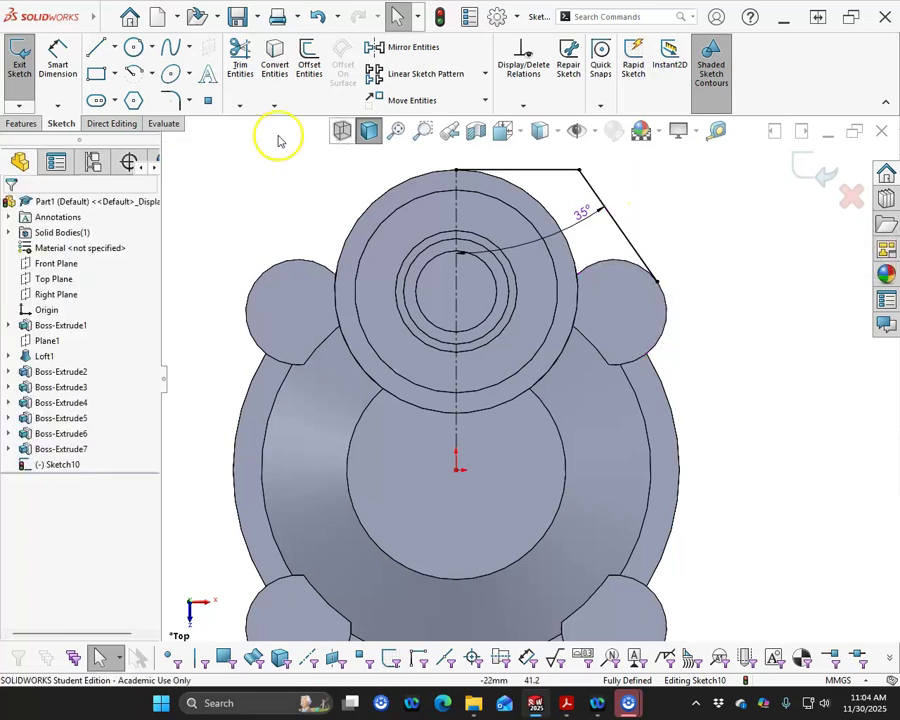
Round the corner between the horizontal and slanted sketch lines with a 6 mm sketch fillet.
click(172, 101)
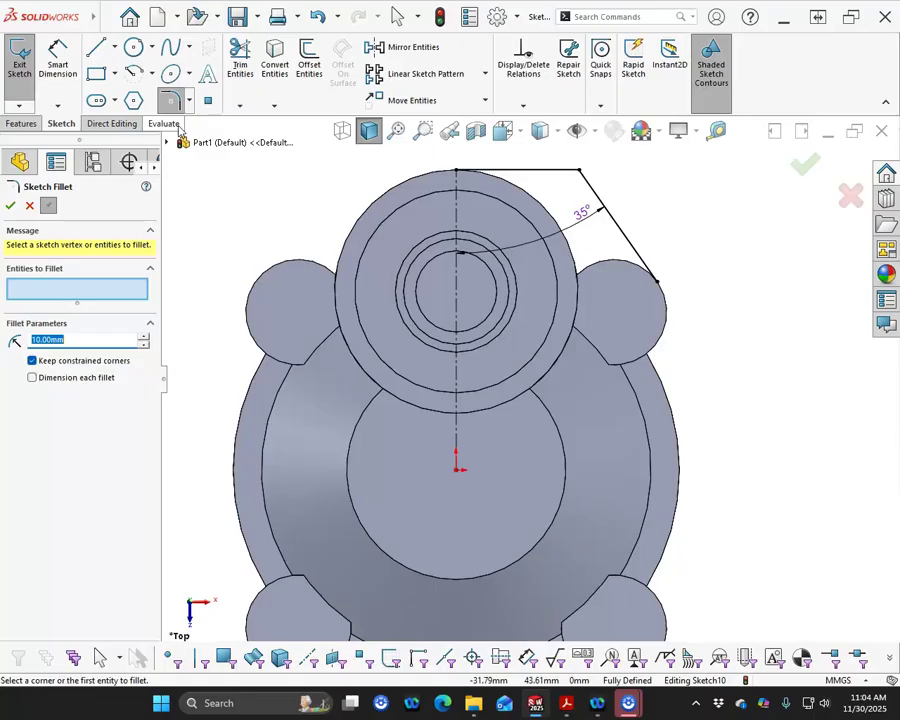
text(6)
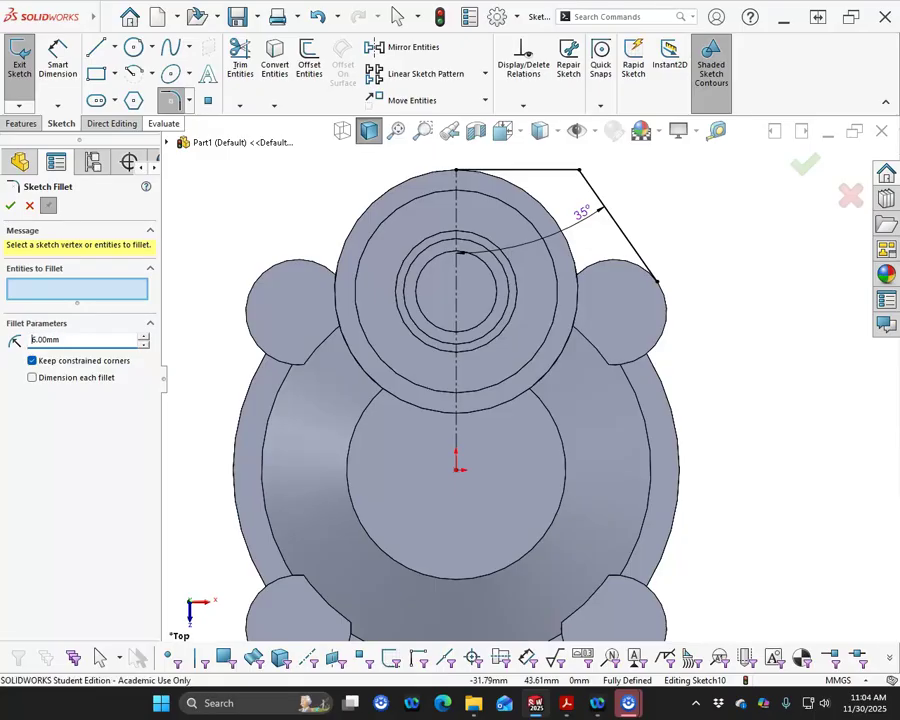
click(580, 171)
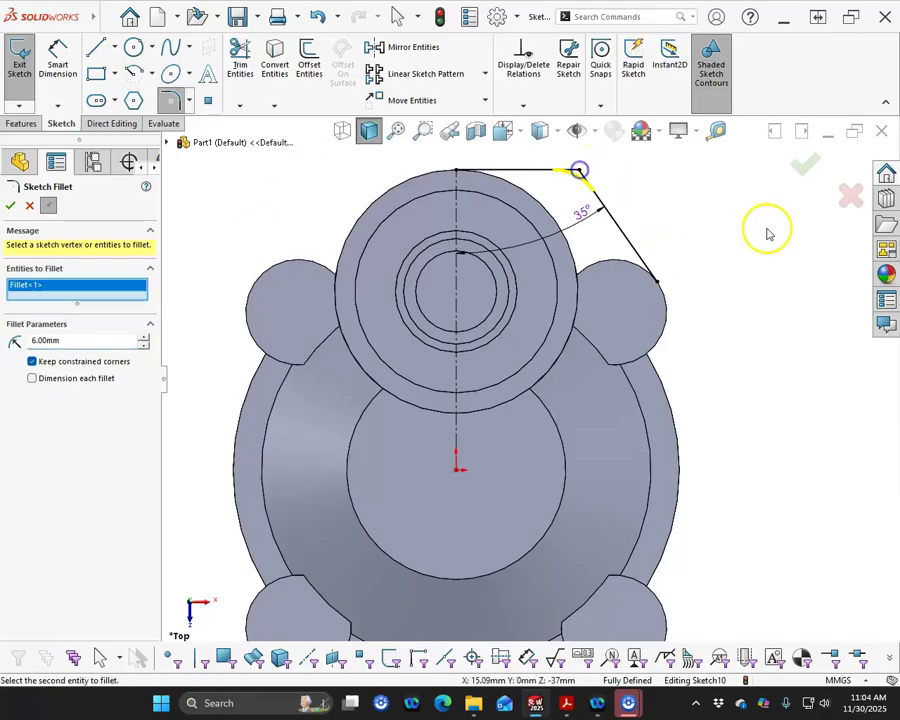
click(805, 167)
scroll(637, 267, down, 3)
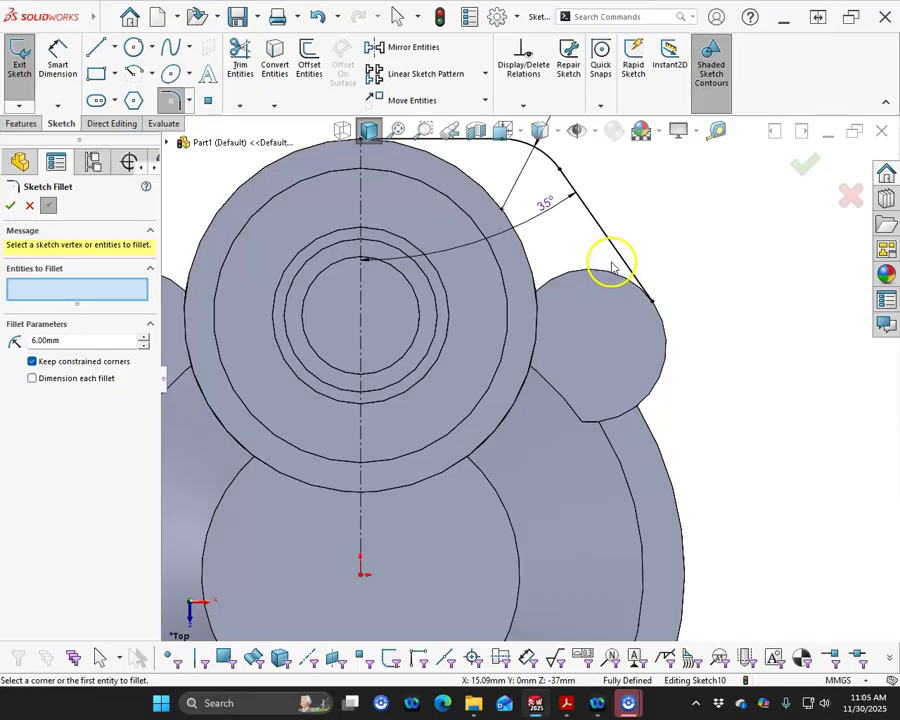
click(11, 206)
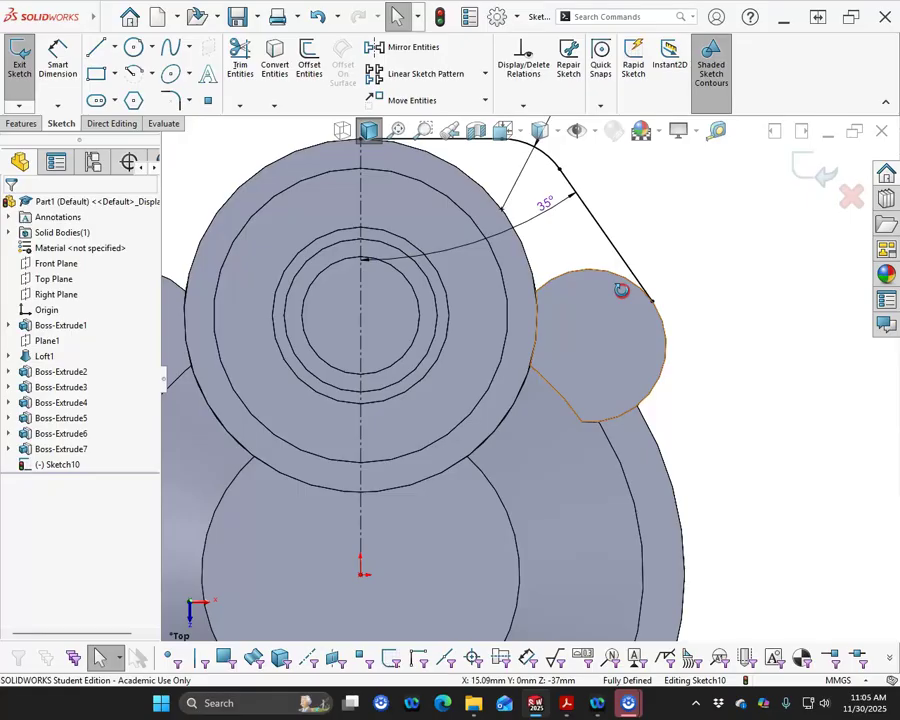
Make the origin the midpoint of the 15 mm rectangle's front edge and place the width dimension closer to that edge.
click(322, 416)
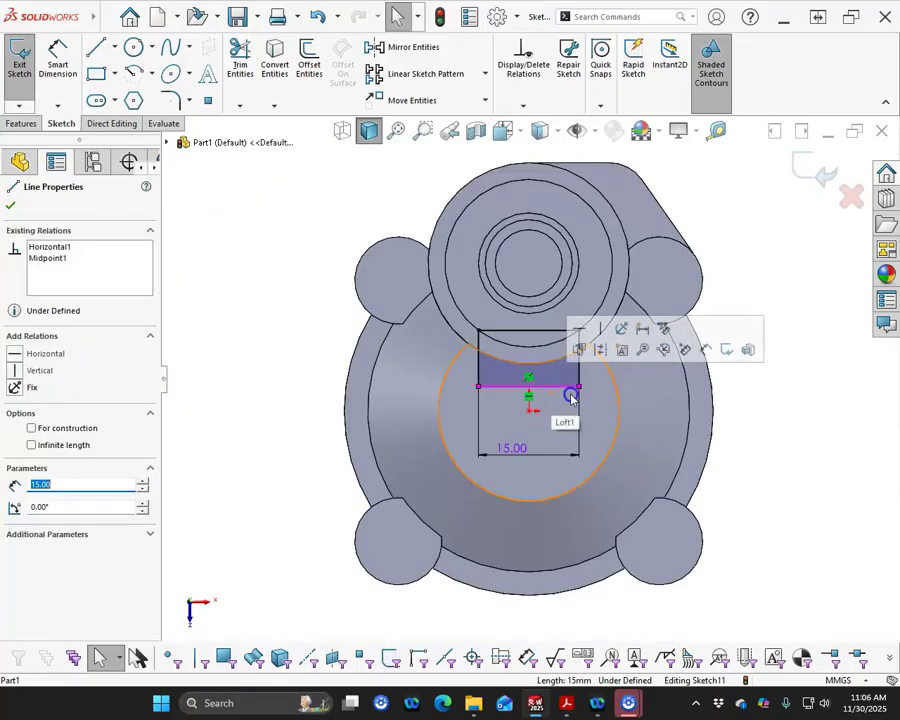
key(Escape)
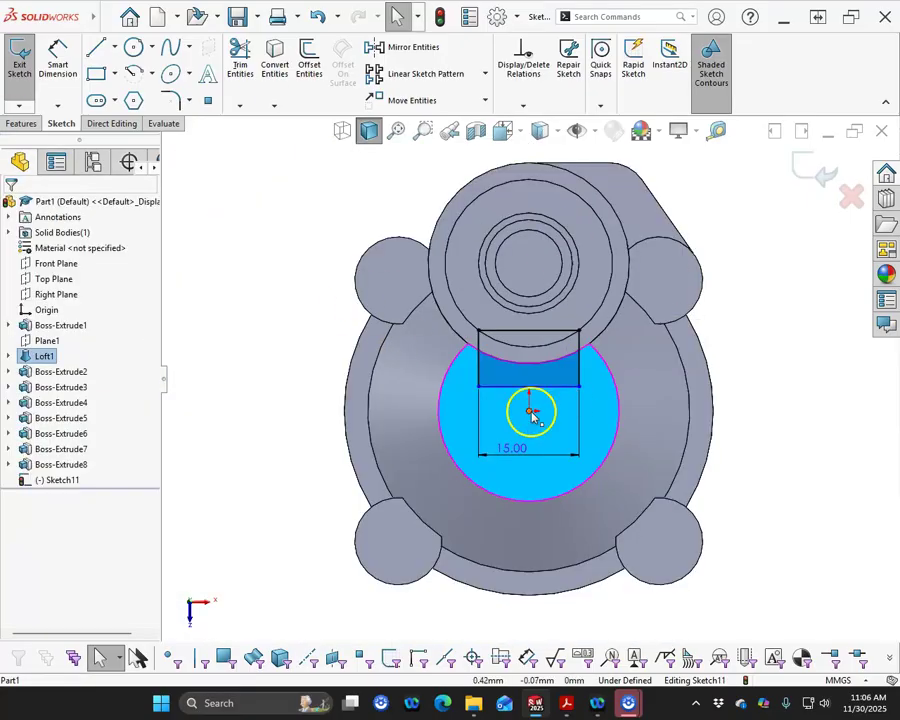
click(530, 411)
ctrl+click(536, 386)
click(584, 322)
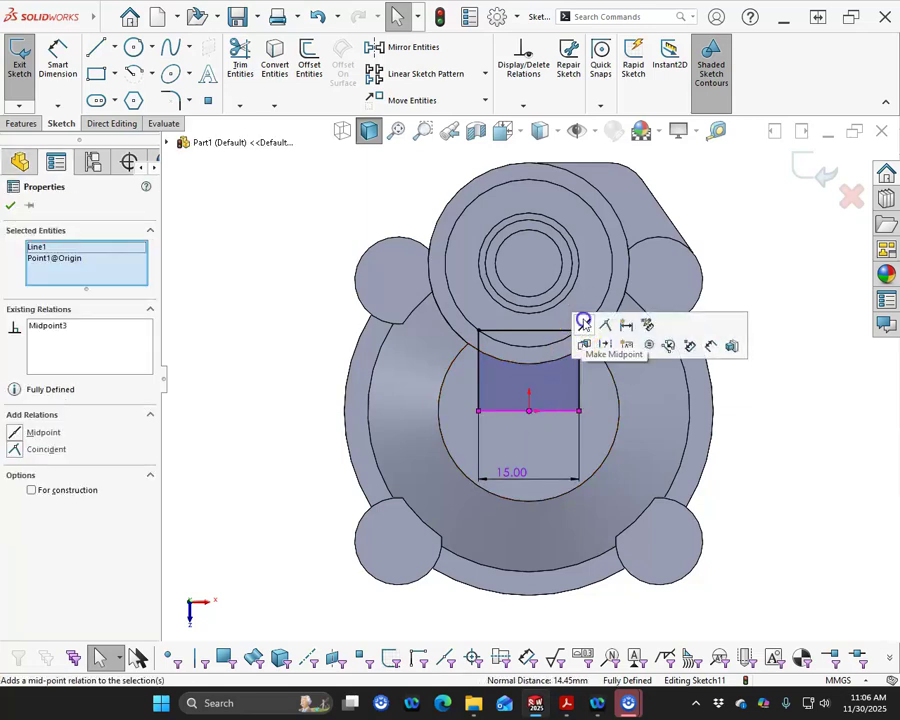
drag(545, 492, 532, 444)
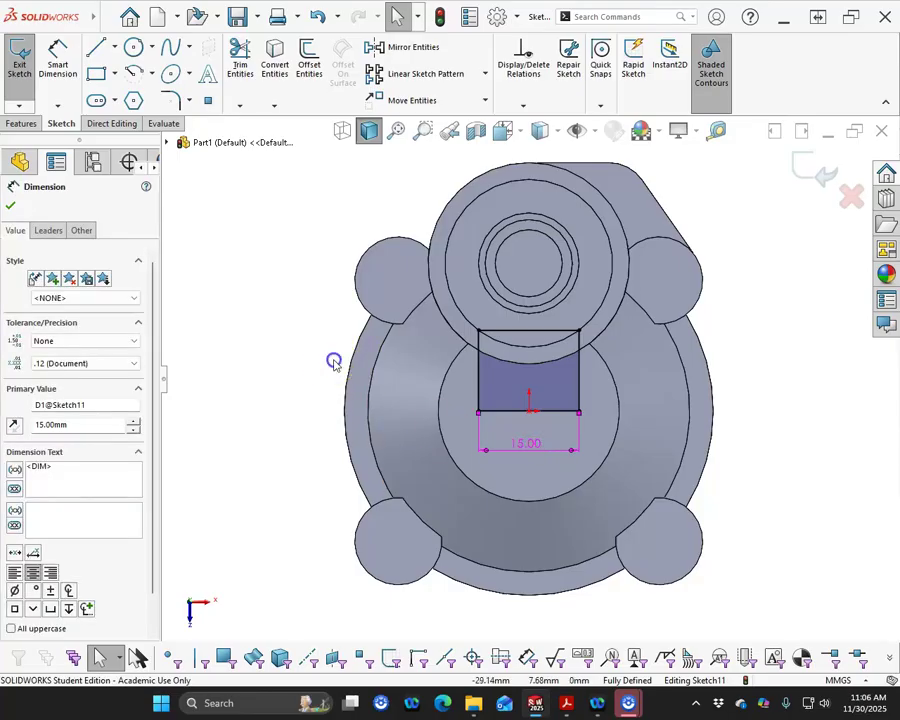
click(310, 361)
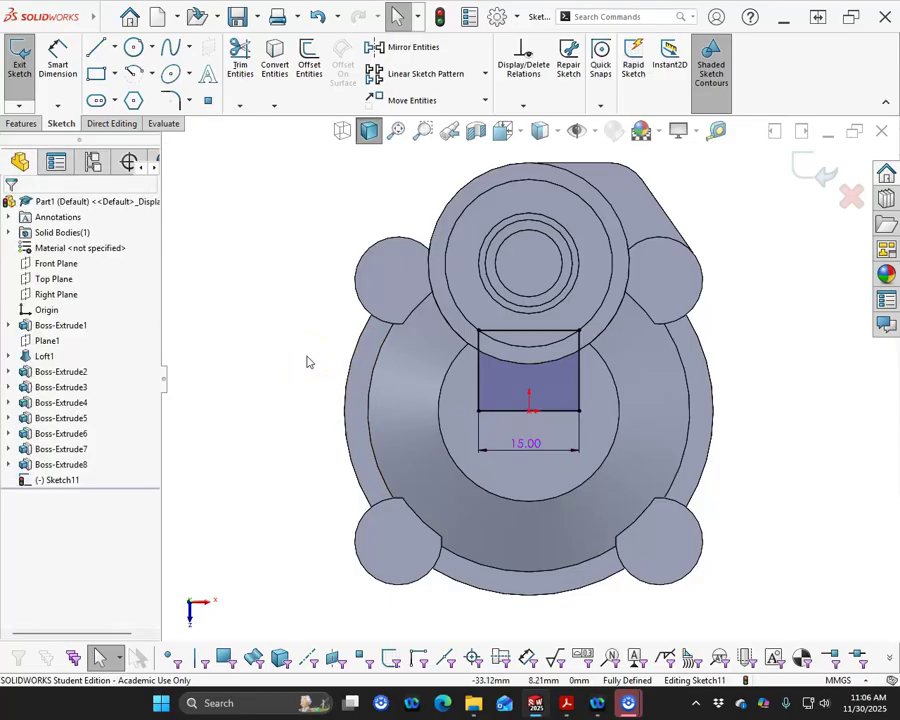
click(237, 334)
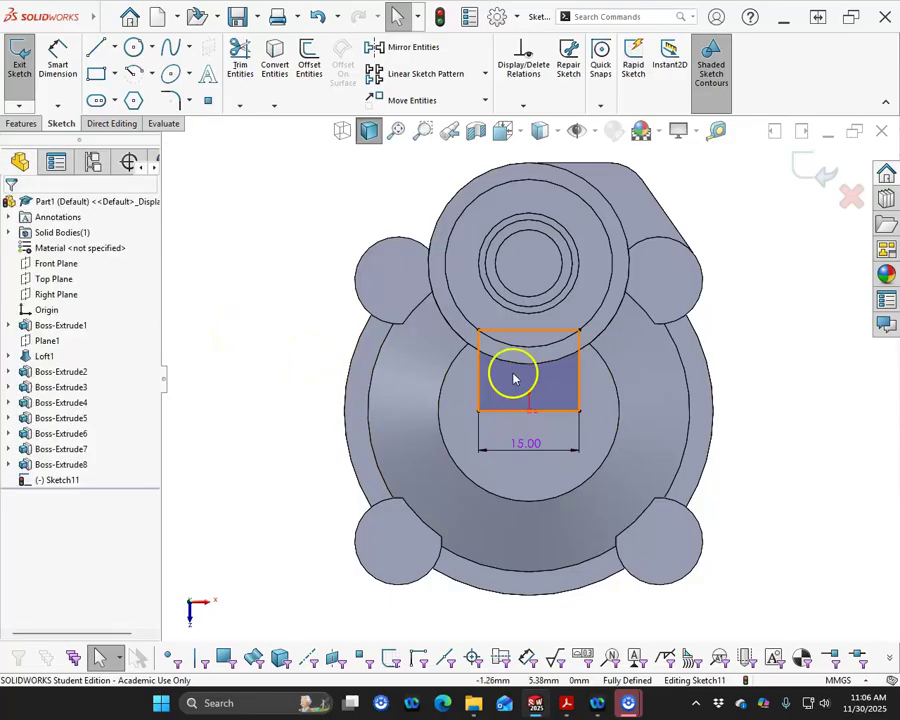
click(579, 330)
click(477, 333)
click(477, 333)
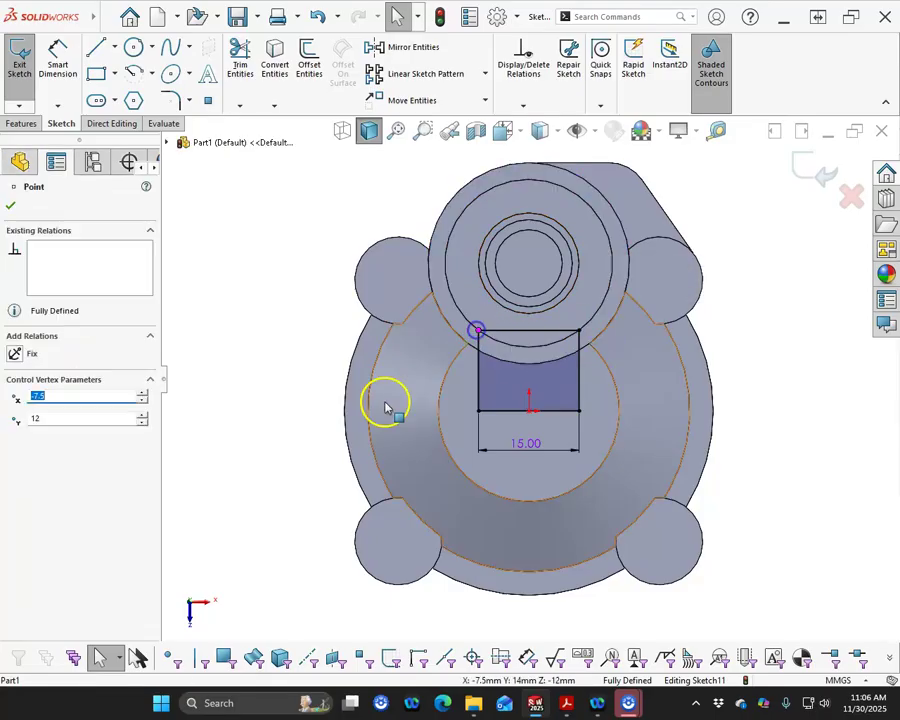
click(266, 374)
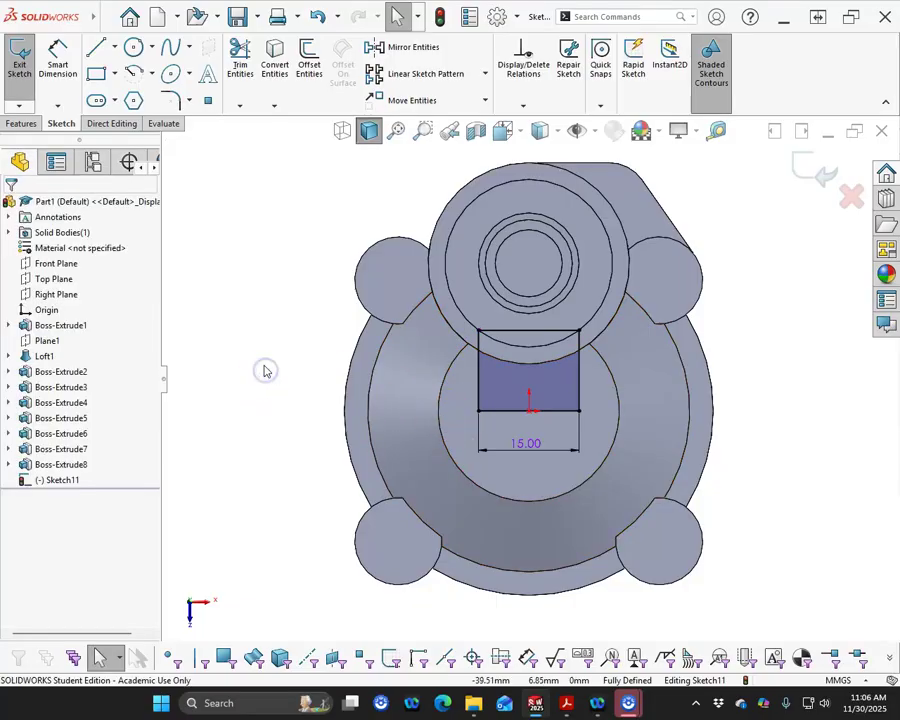
Extrude the rectangle upward as a Blind boss 20 mm deep, merged with the body.
key(ctrl+7)
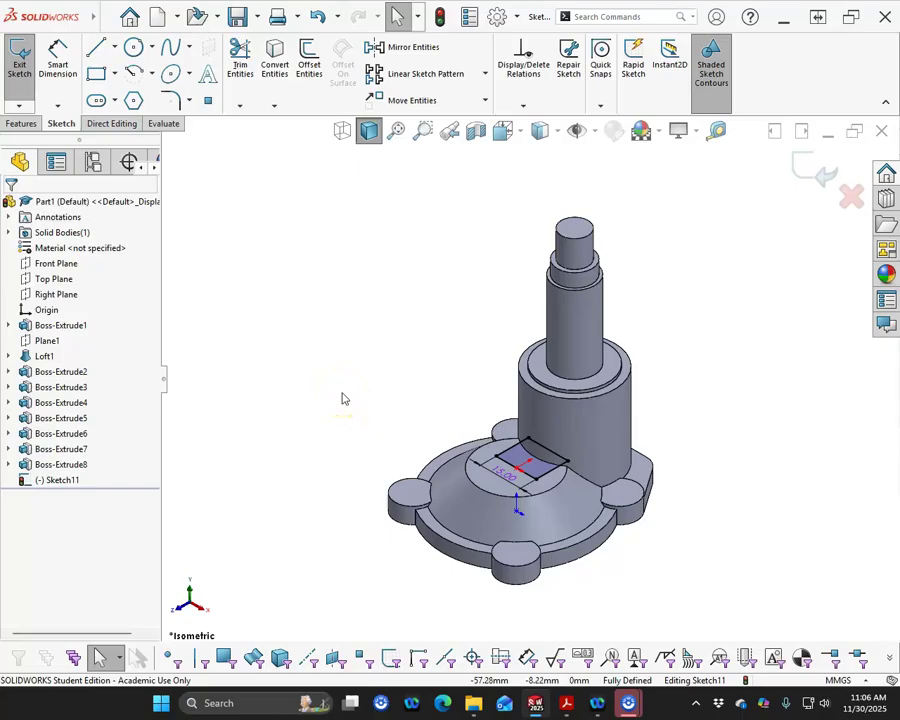
click(296, 393)
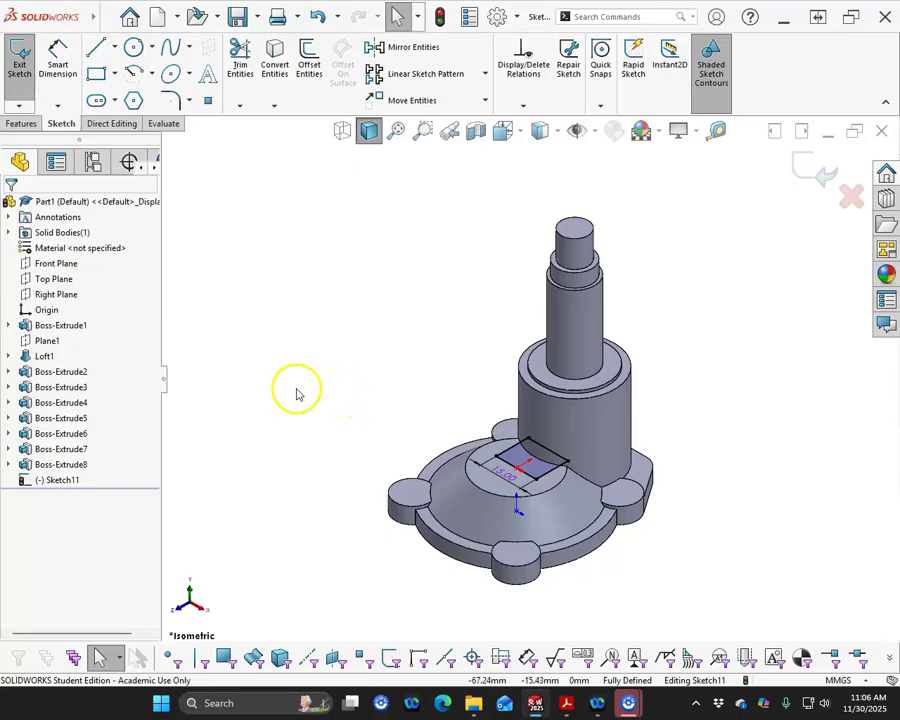
click(22, 121)
click(26, 60)
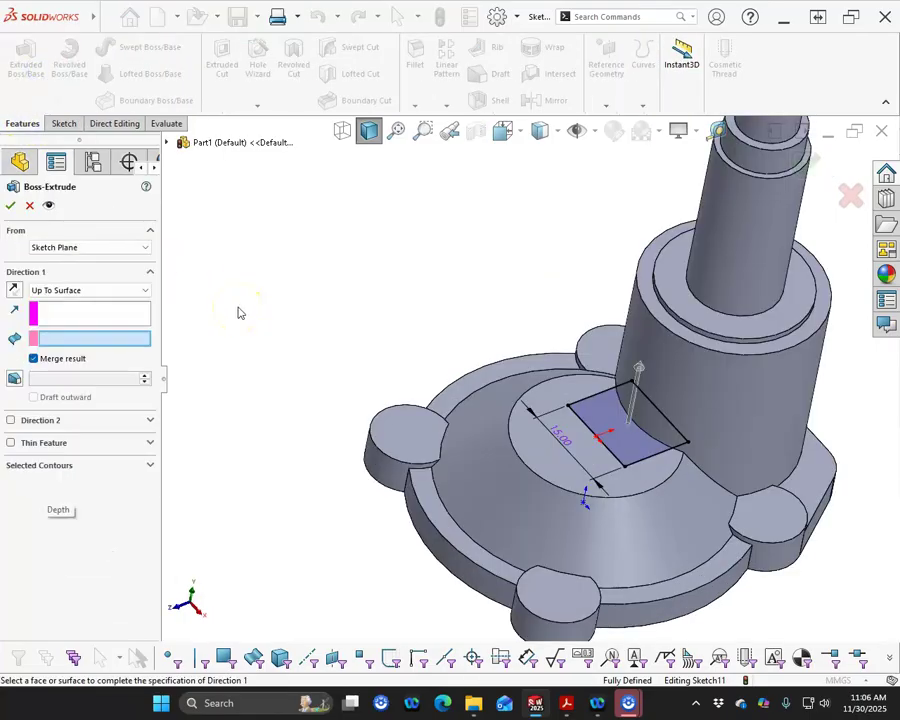
click(100, 290)
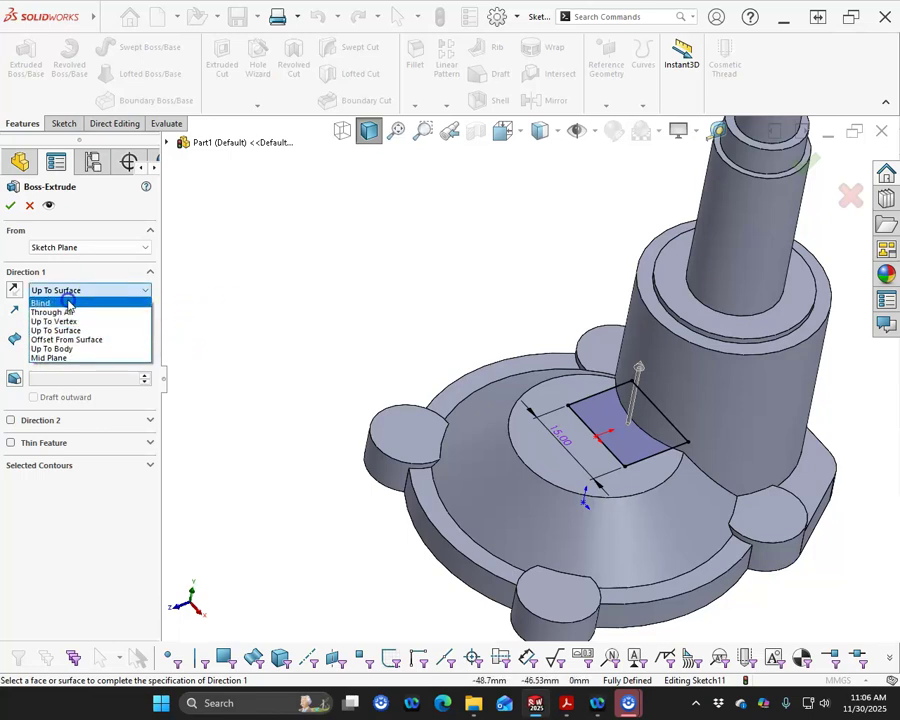
click(68, 303)
click(10, 205)
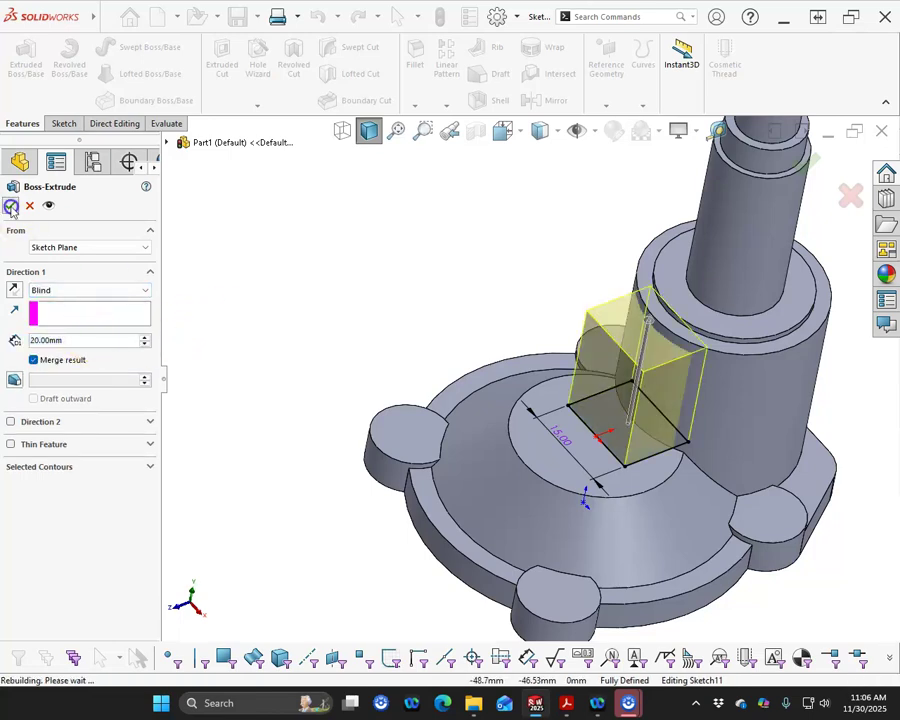
Start a sketch on the right front lug's top face and convert the round edges of all four lugs into it.
middle_drag(315, 434, 348, 360)
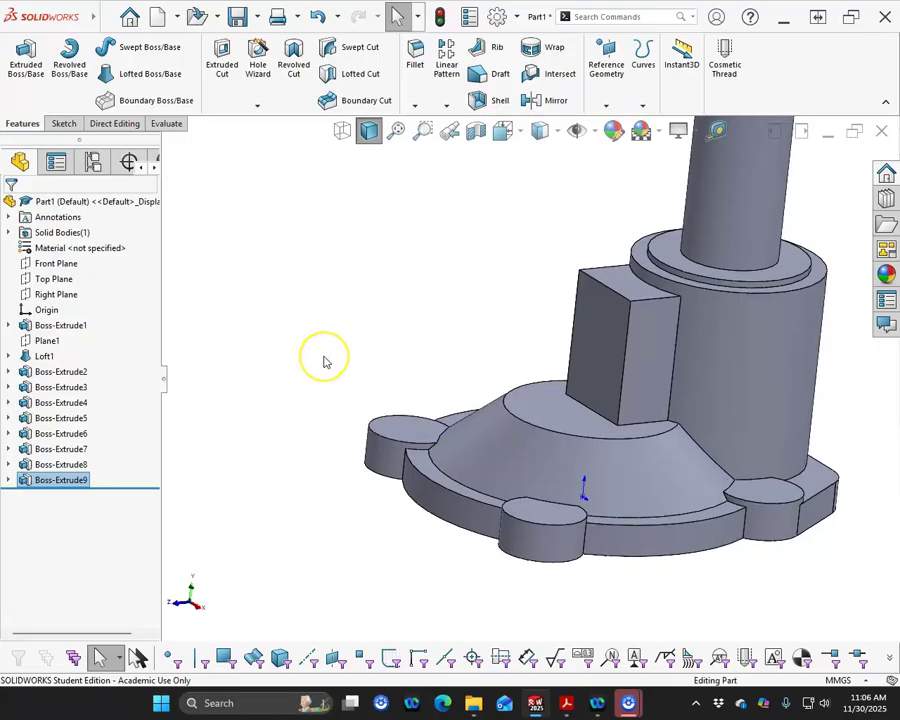
middle_drag(333, 366, 344, 420)
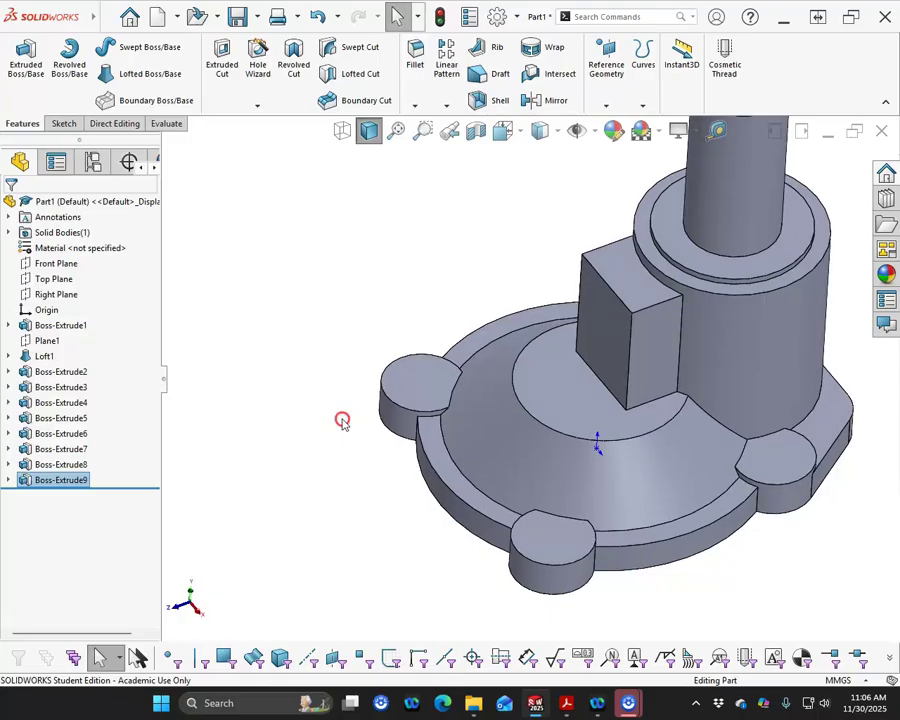
click(777, 467)
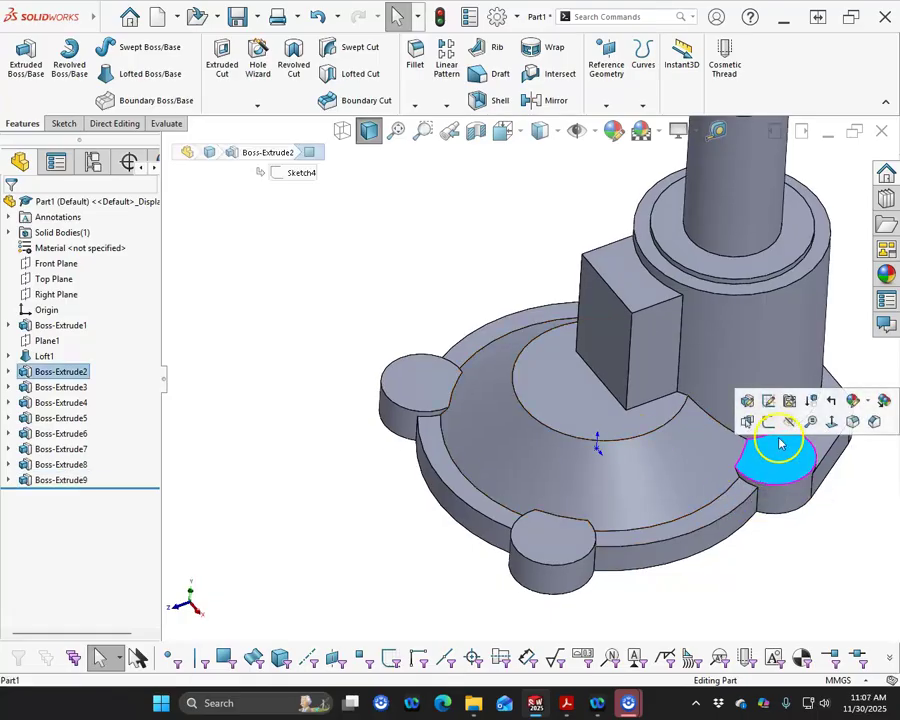
click(768, 421)
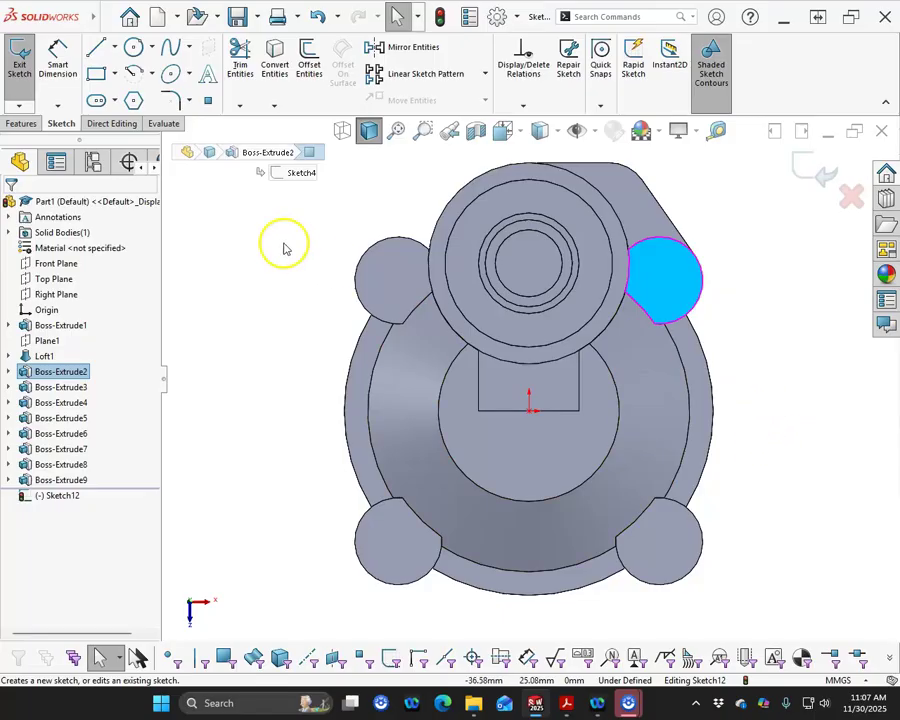
click(372, 246)
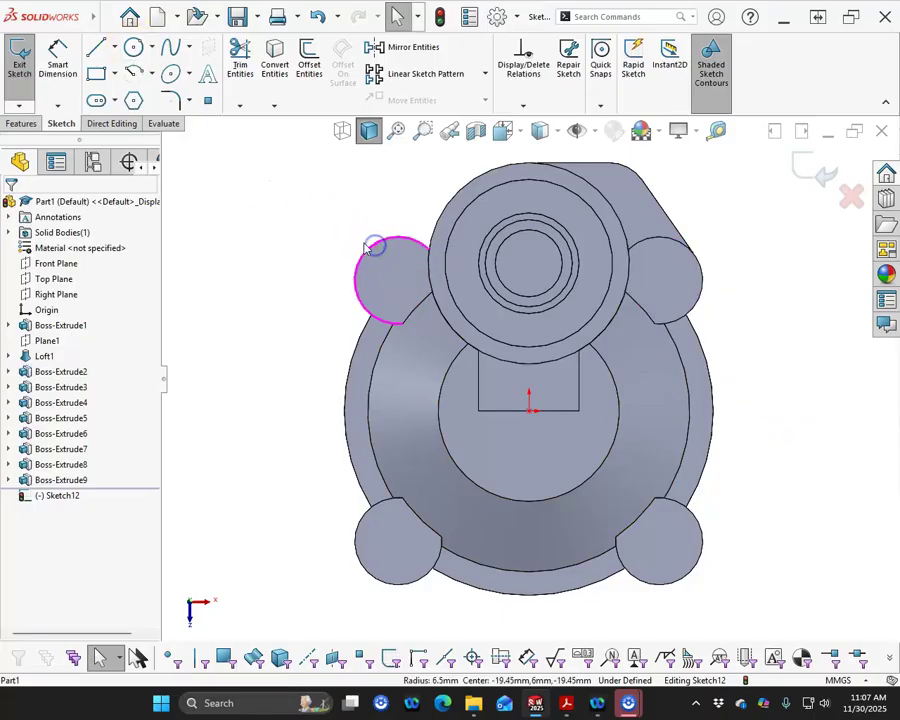
ctrl+click(671, 244)
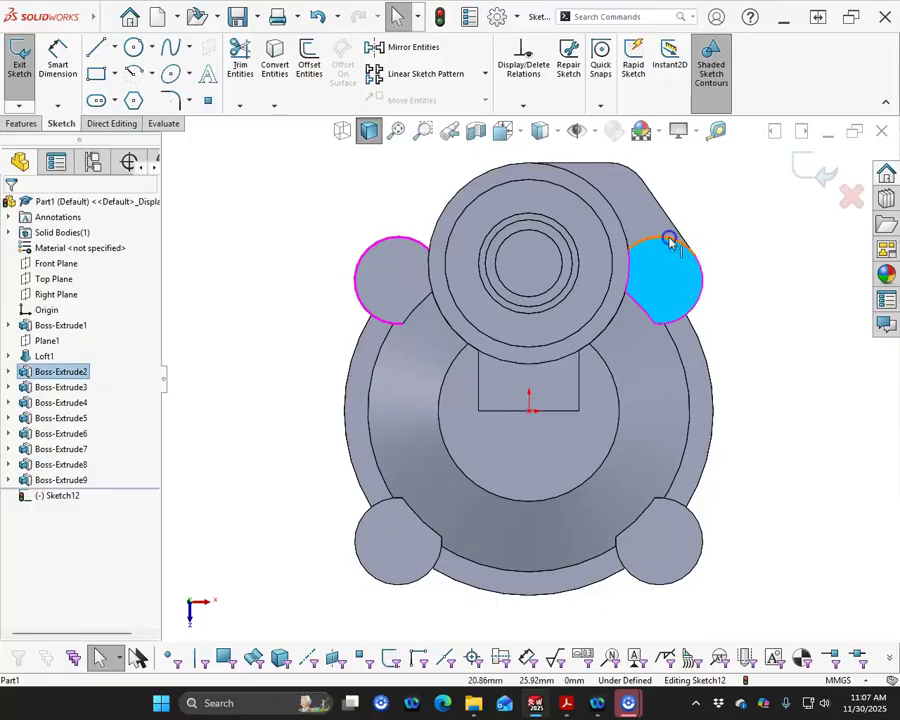
ctrl+click(669, 257)
ctrl+click(686, 511)
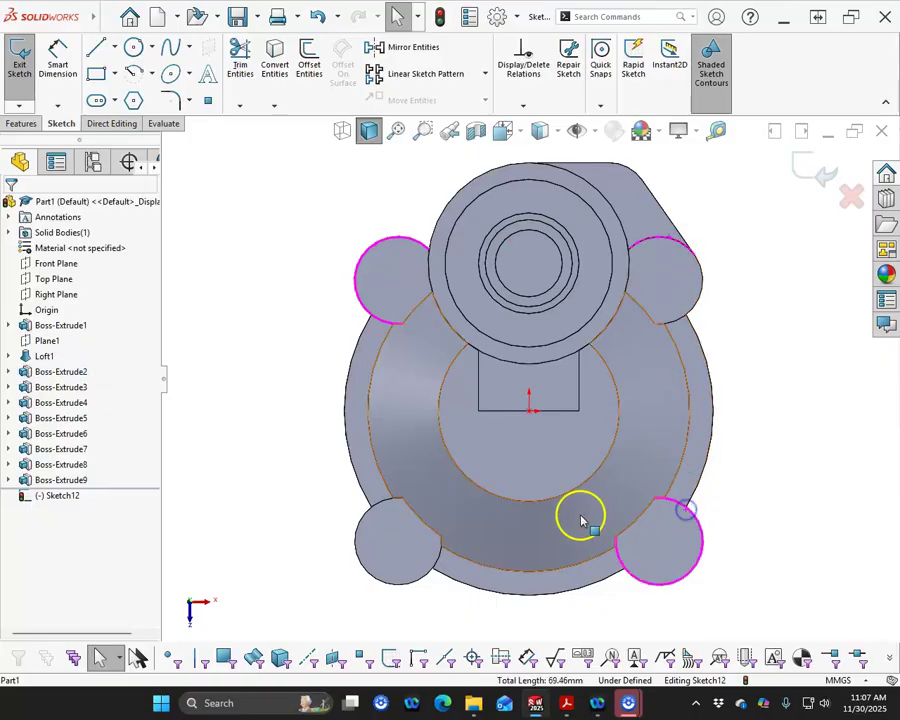
ctrl+click(358, 533)
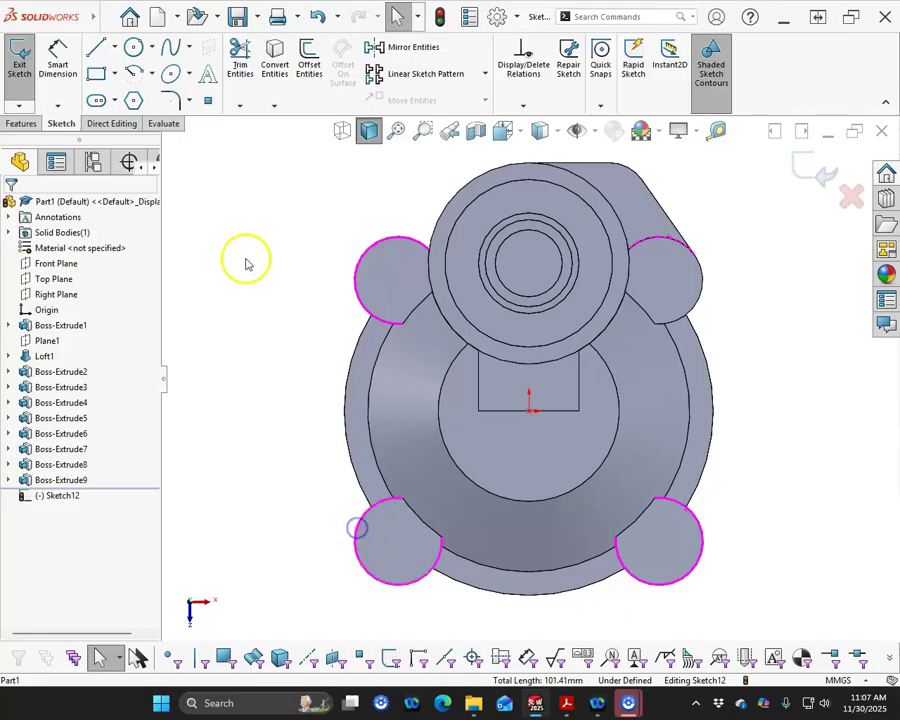
click(273, 60)
Extend the converted arcs on the four lugs into full circles by joining their endpoints.
click(432, 252)
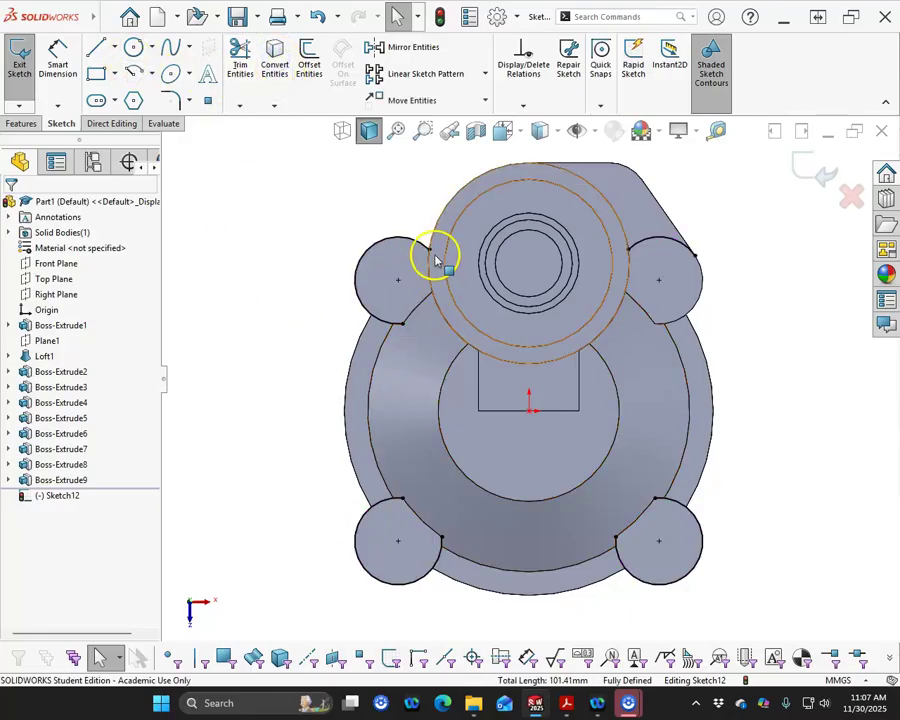
click(406, 330)
mouse_move(406, 332)
mouse_down()
mouse_move(460, 566)
mouse_move(434, 516)
mouse_move(400, 503)
mouse_move(609, 542)
mouse_move(653, 498)
mouse_move(629, 502)
mouse_move(616, 537)
mouse_up()
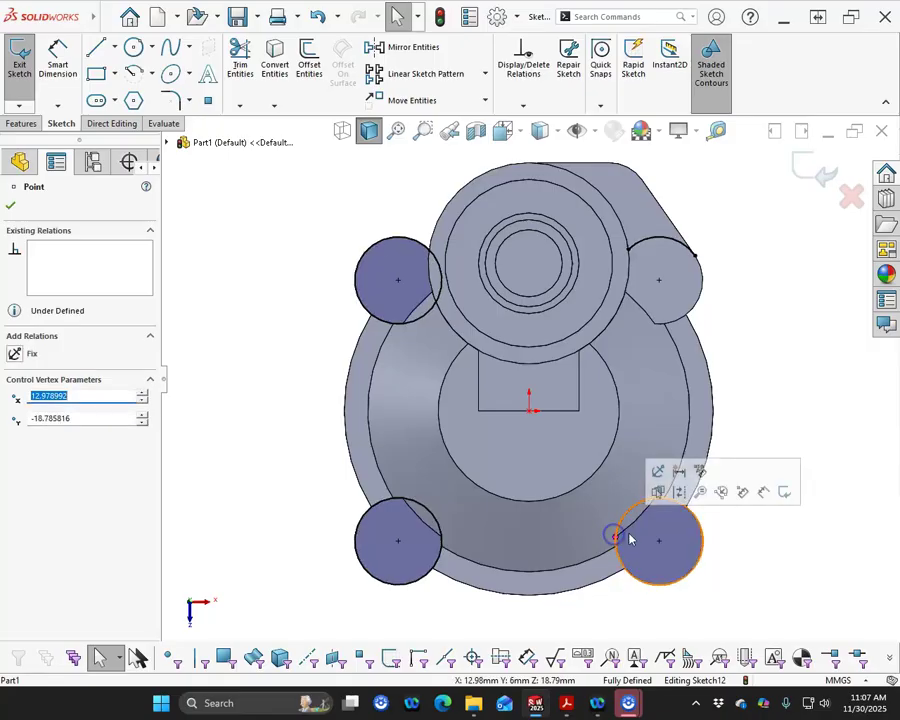
drag(697, 262, 629, 257)
click(639, 486)
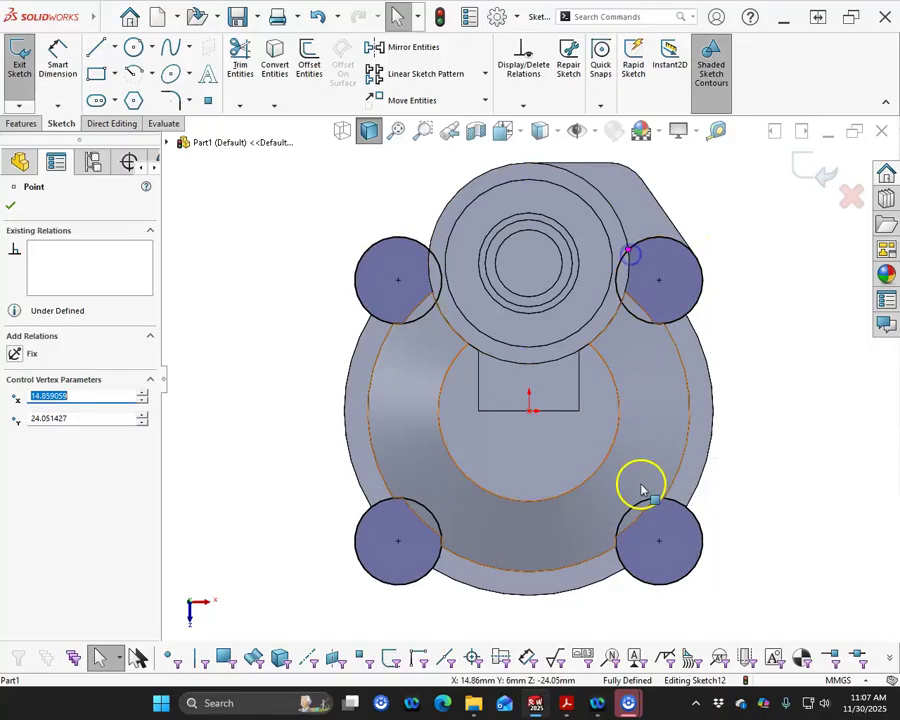
Cut the four lug circles upward with a reversed Extruded Cut set to Up To Next to clear material above the lugs.
key(ctrl+7)
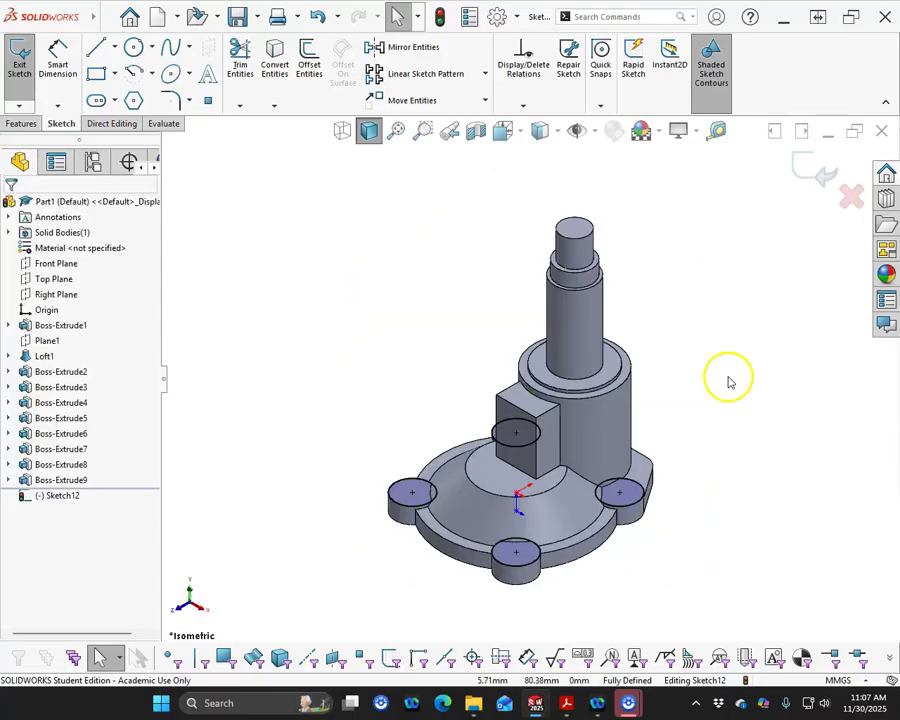
click(21, 123)
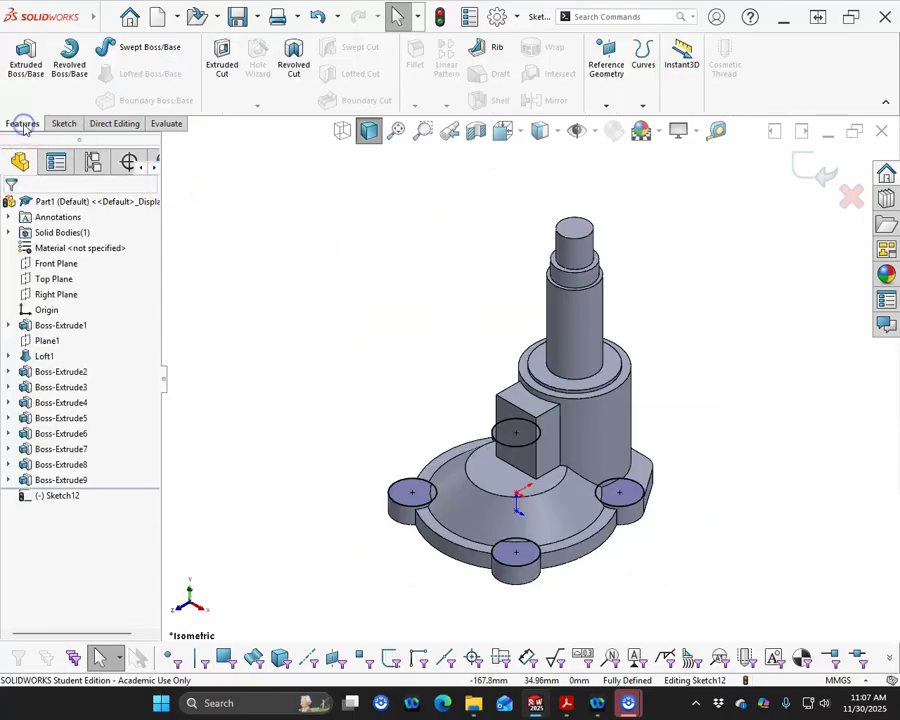
click(222, 60)
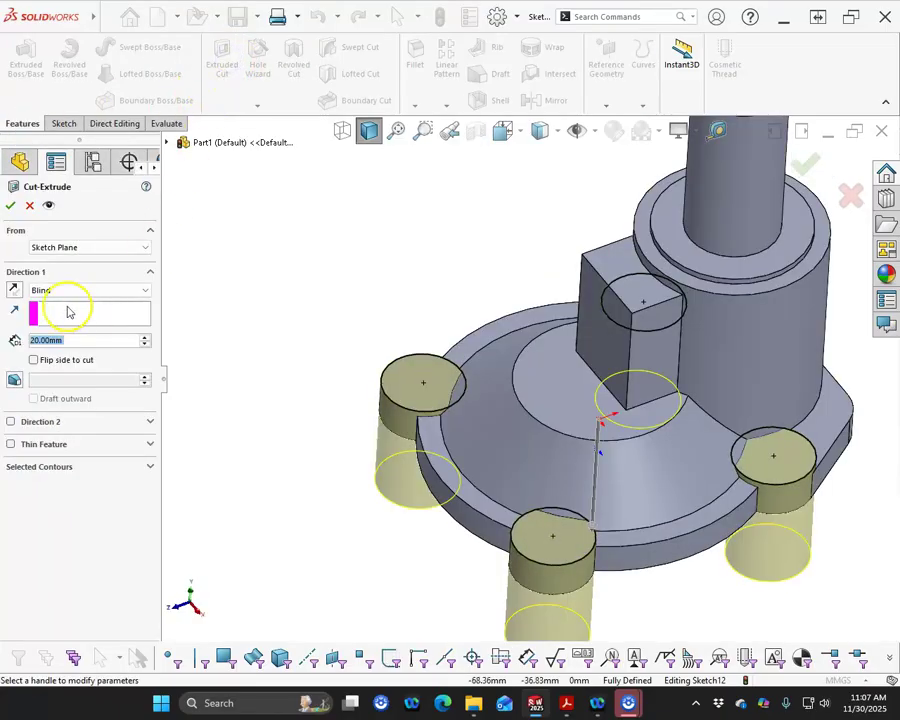
click(14, 290)
click(66, 290)
click(55, 330)
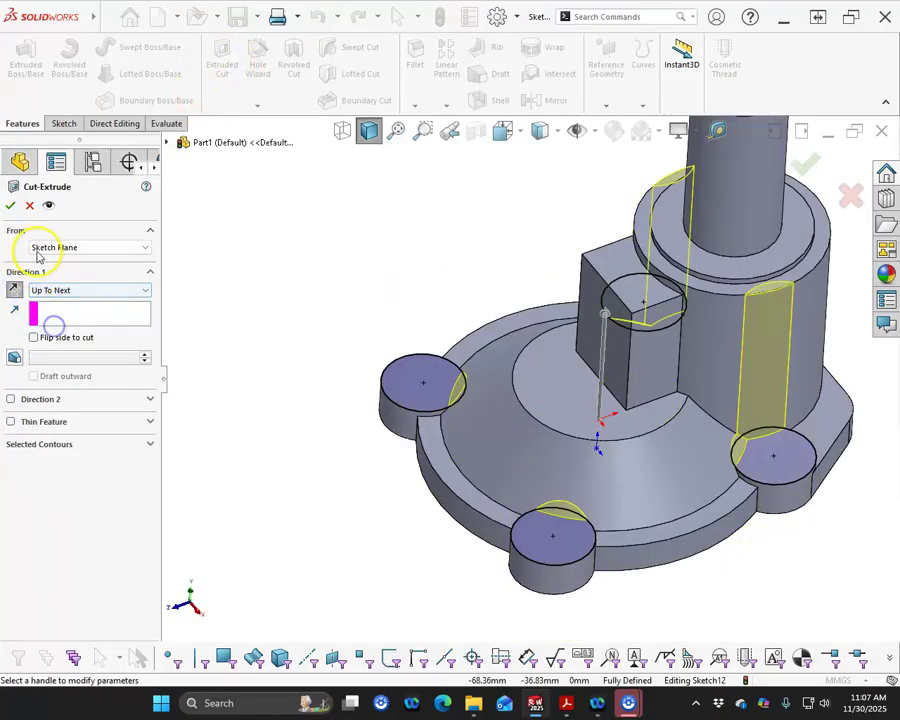
click(10, 205)
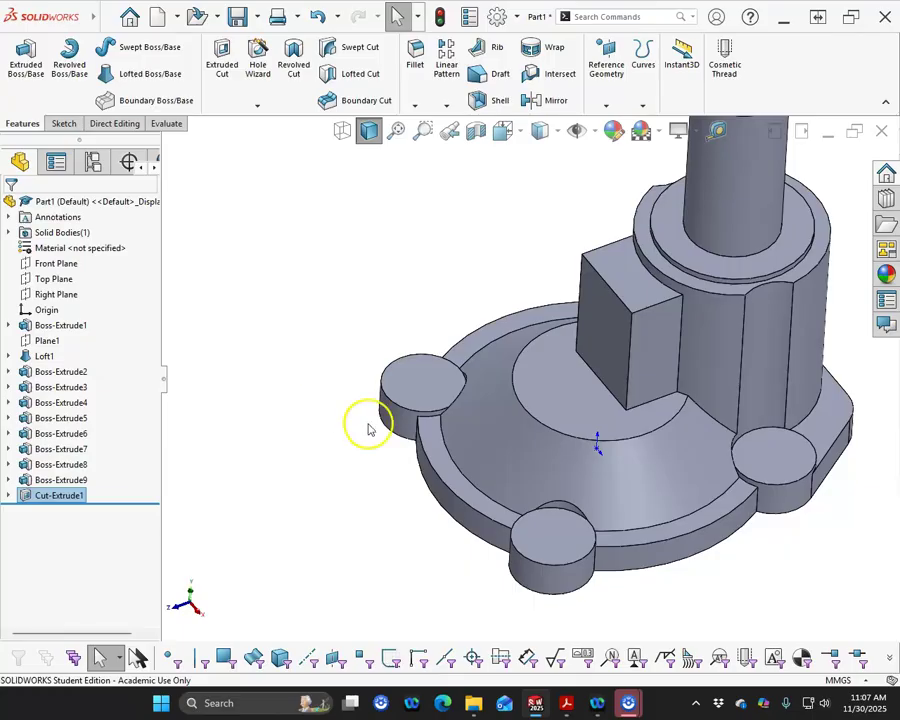
click(425, 385)
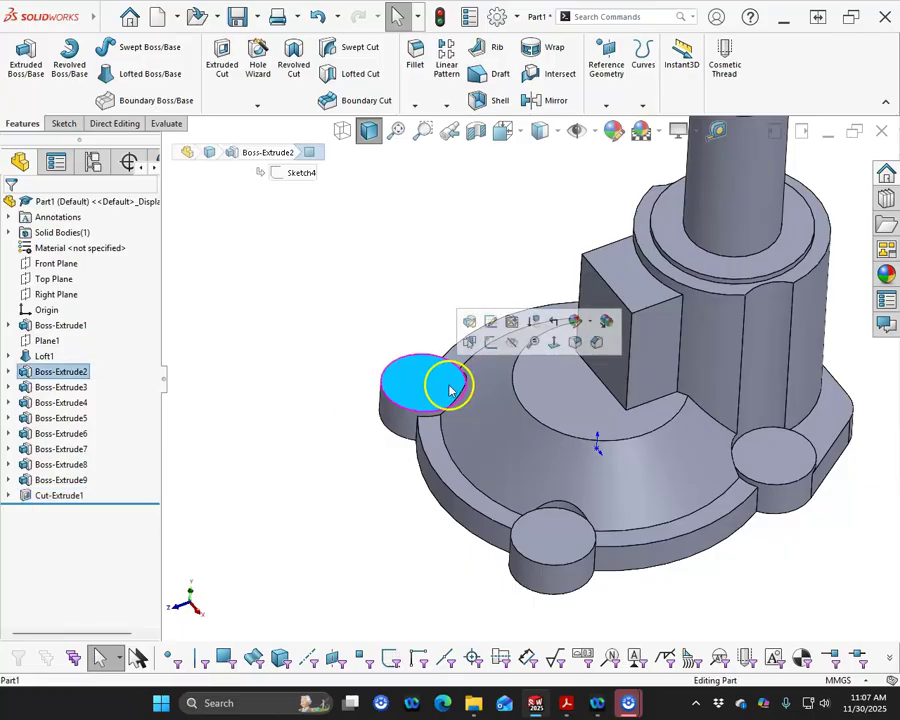
Start a sketch on the front left lug's top face and draw circles about 2.7, 2.5 and 1.6 mm in radius at three lug centres.
click(492, 343)
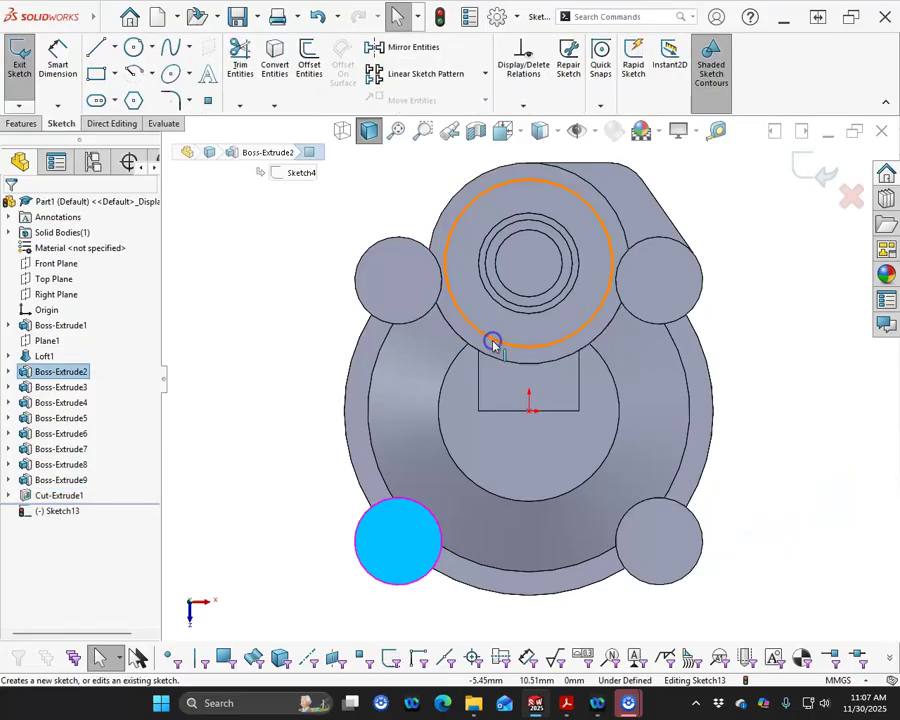
click(134, 46)
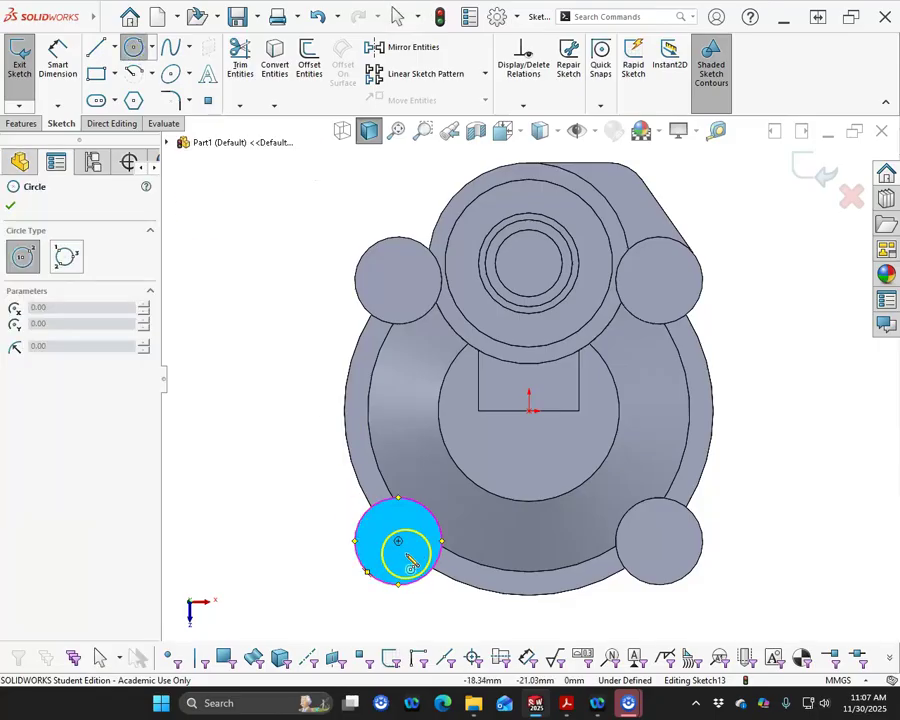
drag(398, 541, 408, 557)
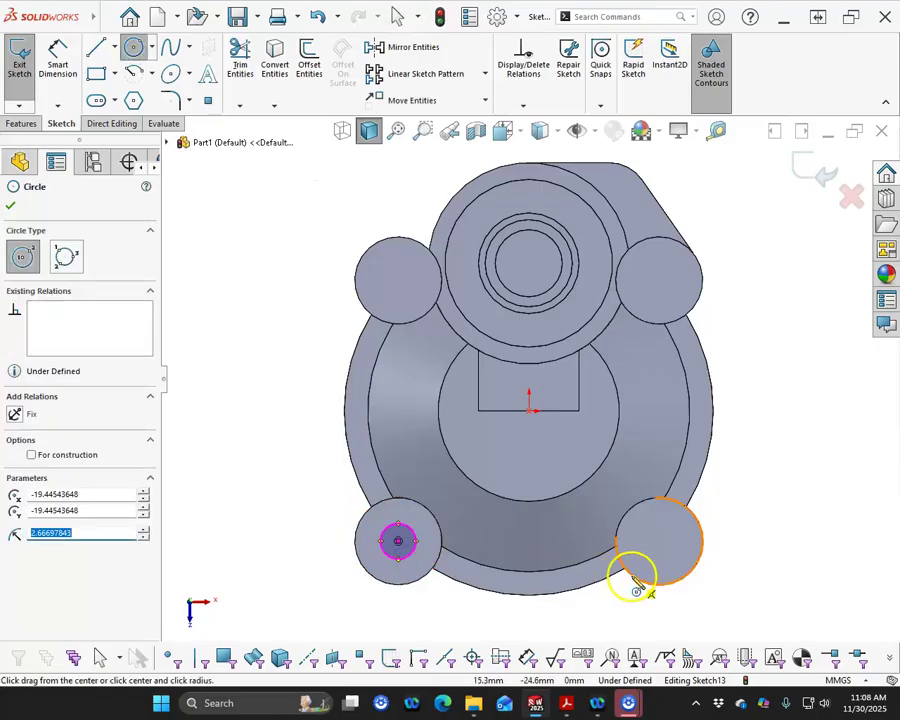
drag(659, 541, 671, 557)
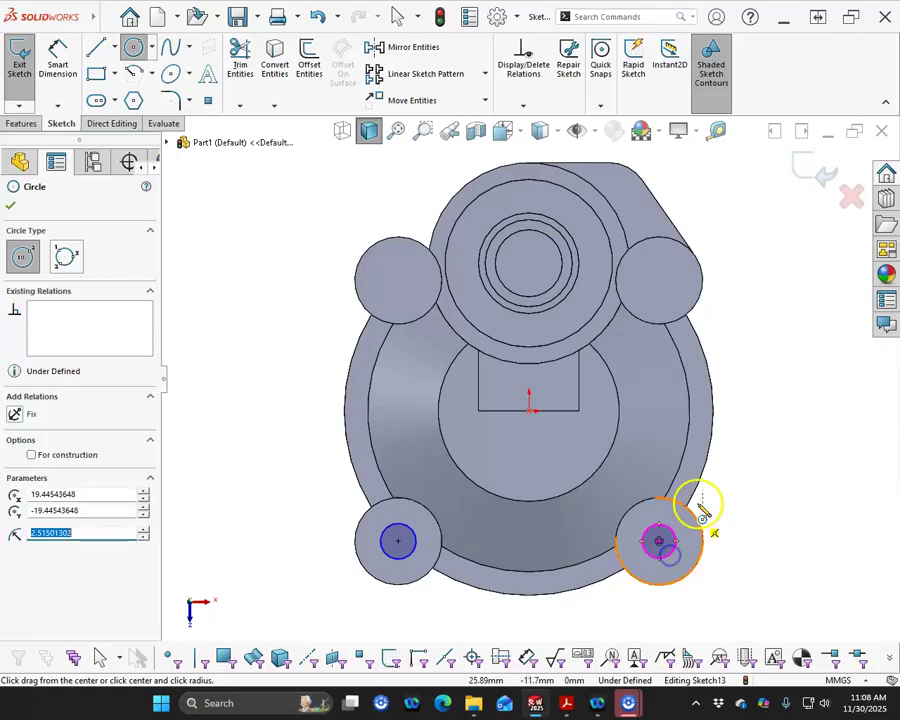
drag(659, 280, 549, 316)
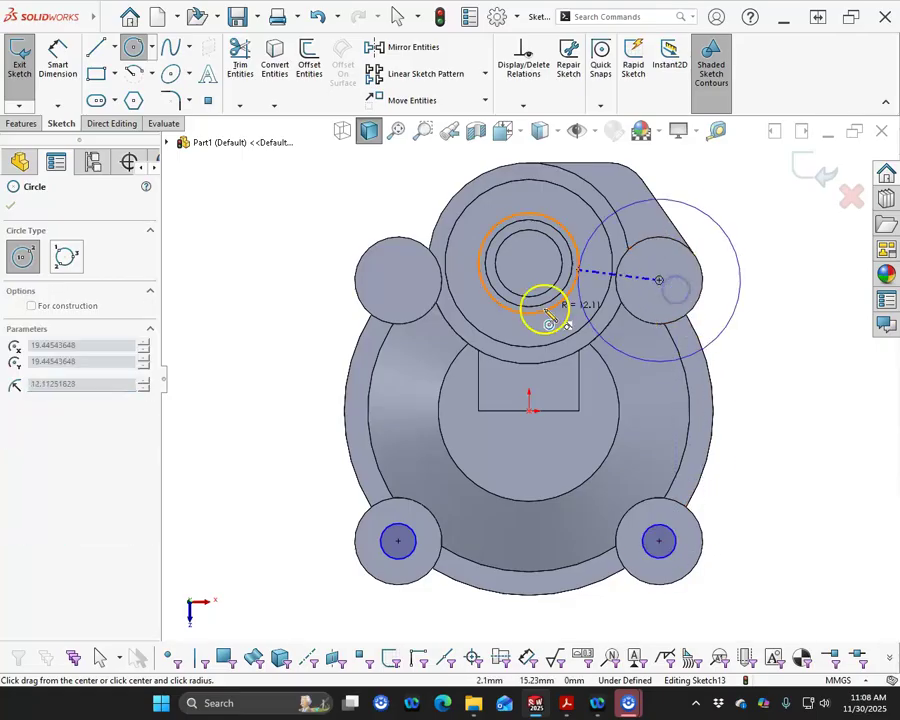
click(661, 290)
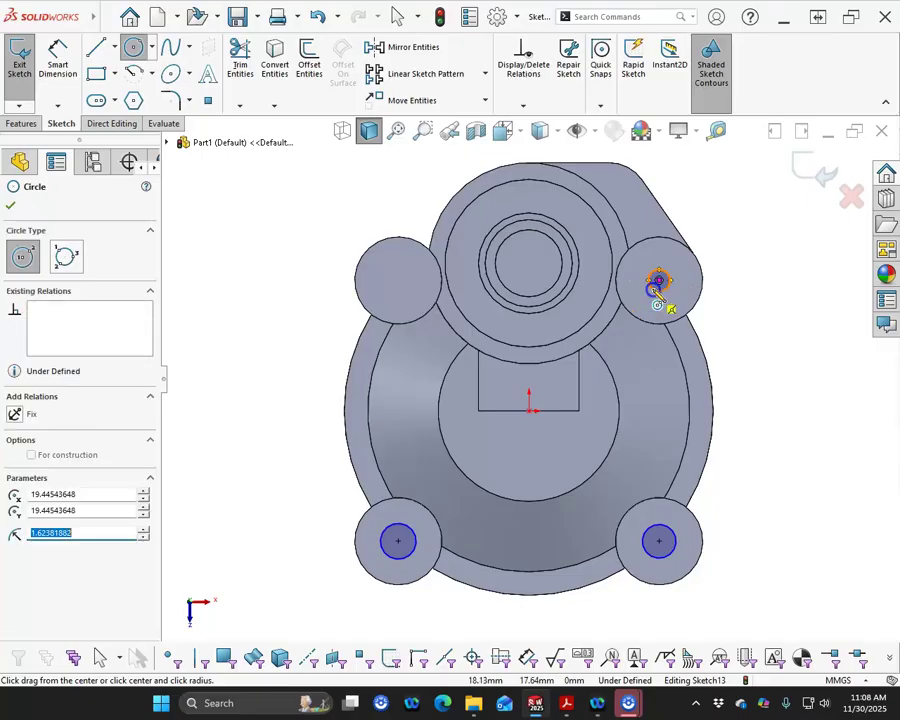
click(409, 301)
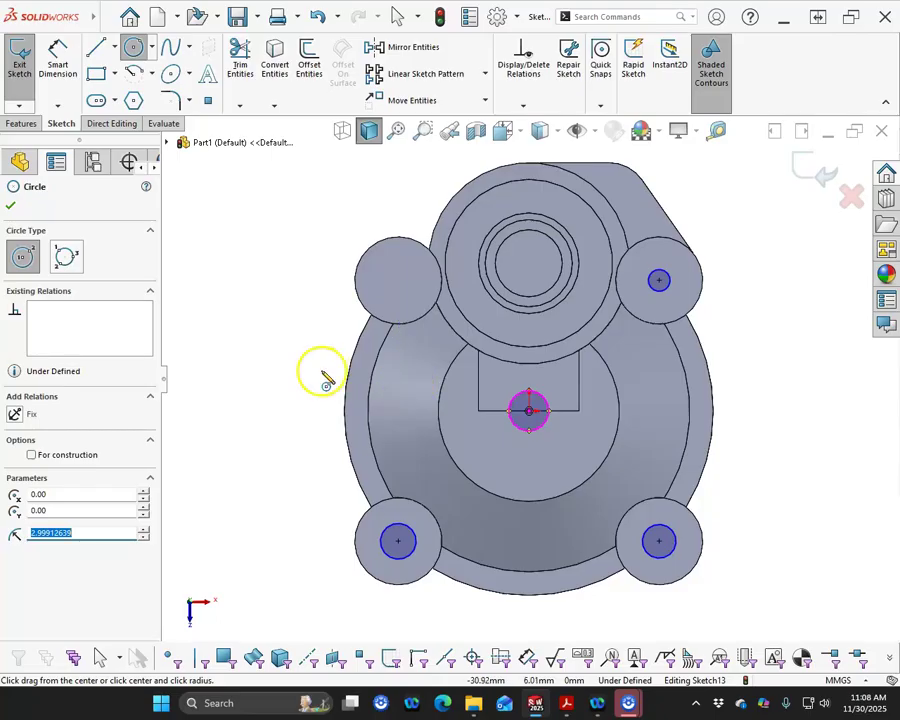
key(Escape)
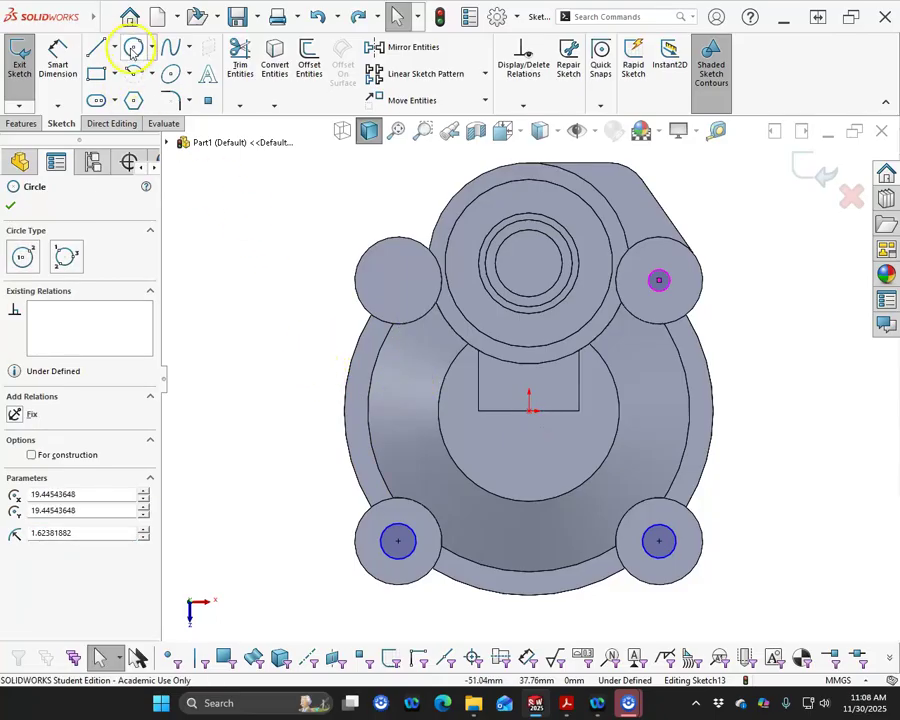
key(Escape)
Draw a concentric circle with a radius of about 3.7 mm on the rear left lug.
click(382, 248)
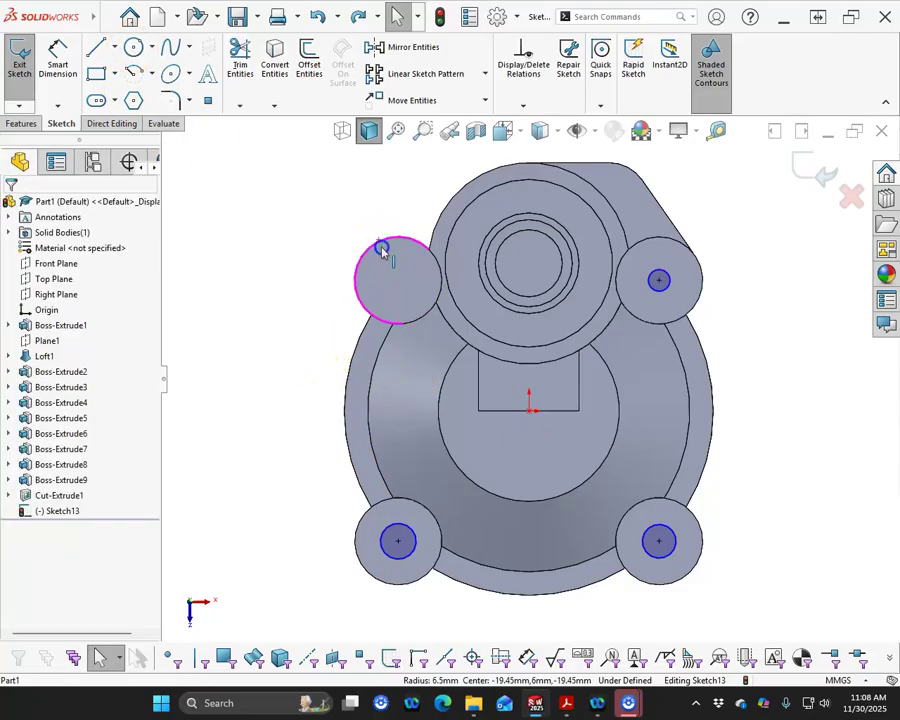
click(131, 46)
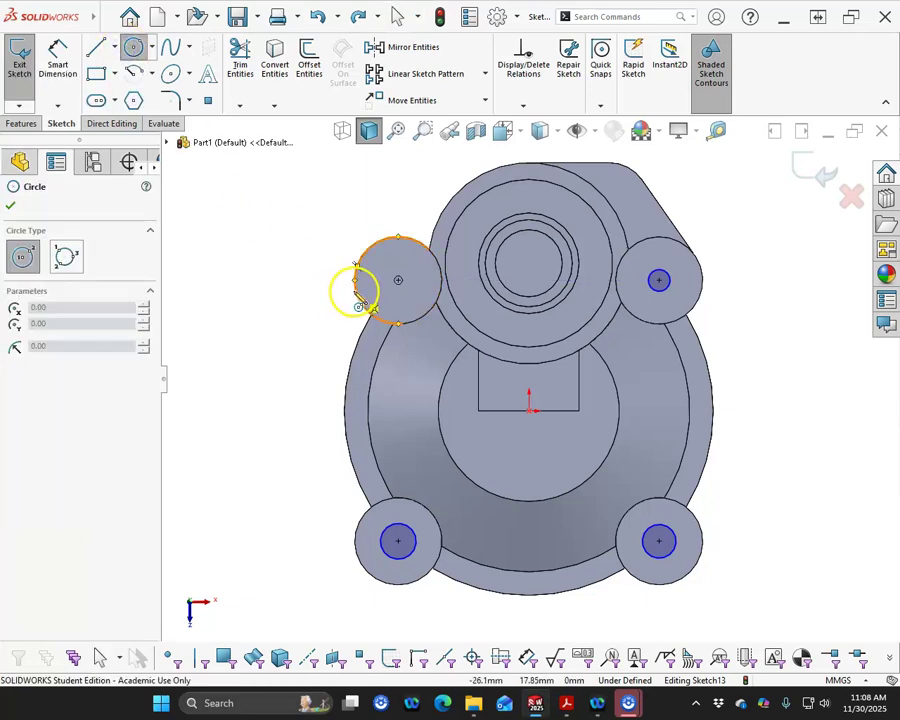
click(399, 283)
click(420, 300)
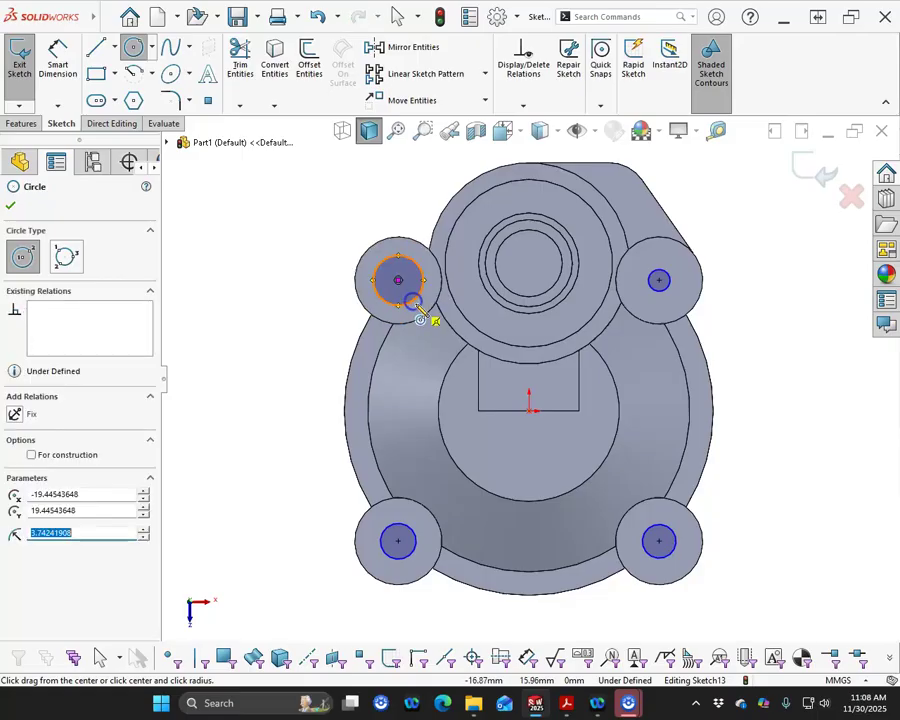
right_click(299, 263)
click(326, 262)
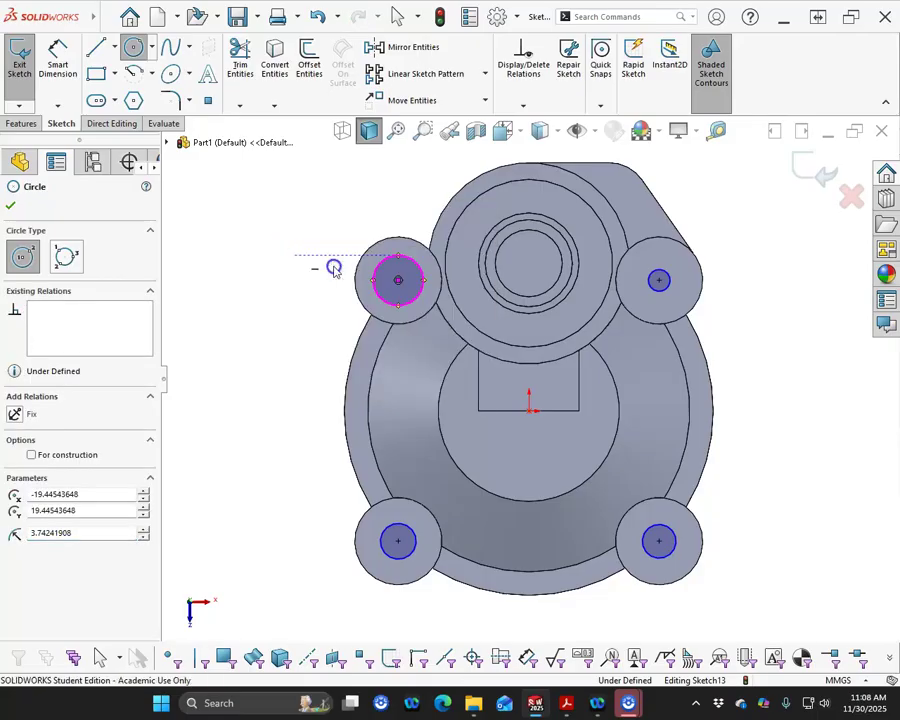
Make the four lug circles equal in size with an Equal relation.
click(398, 304)
ctrl+click(664, 298)
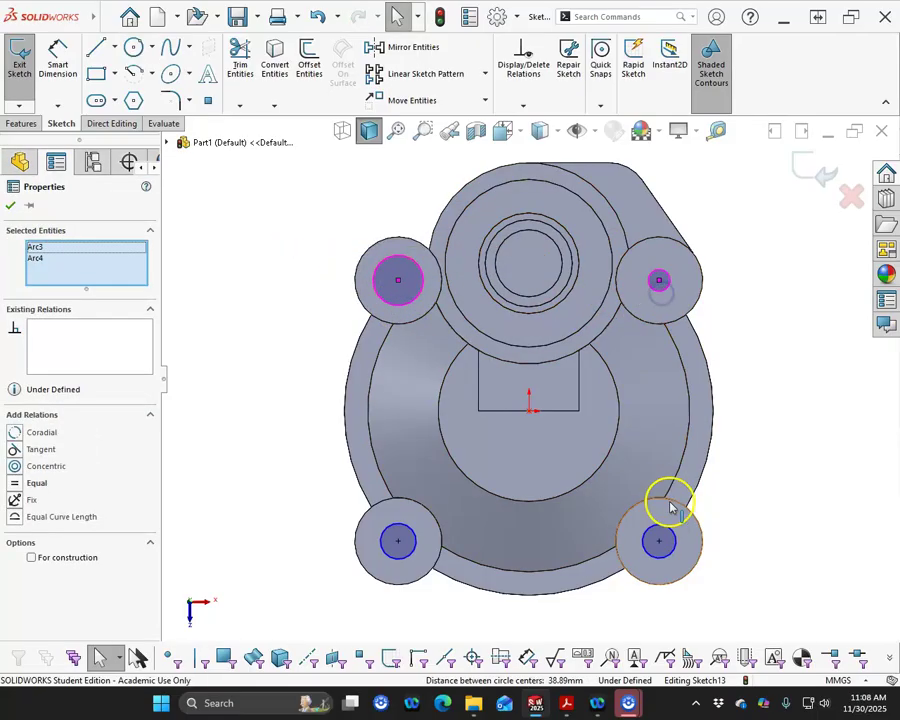
ctrl+click(662, 534)
ctrl+click(397, 536)
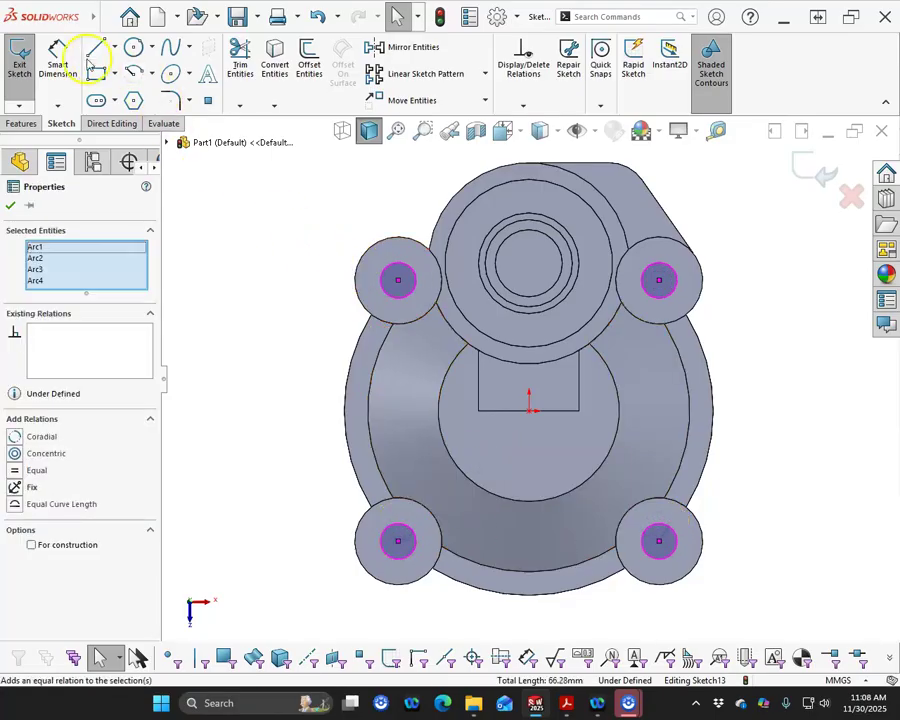
Dimension the rear left lug's circle with a 5 mm diameter.
click(60, 57)
click(388, 294)
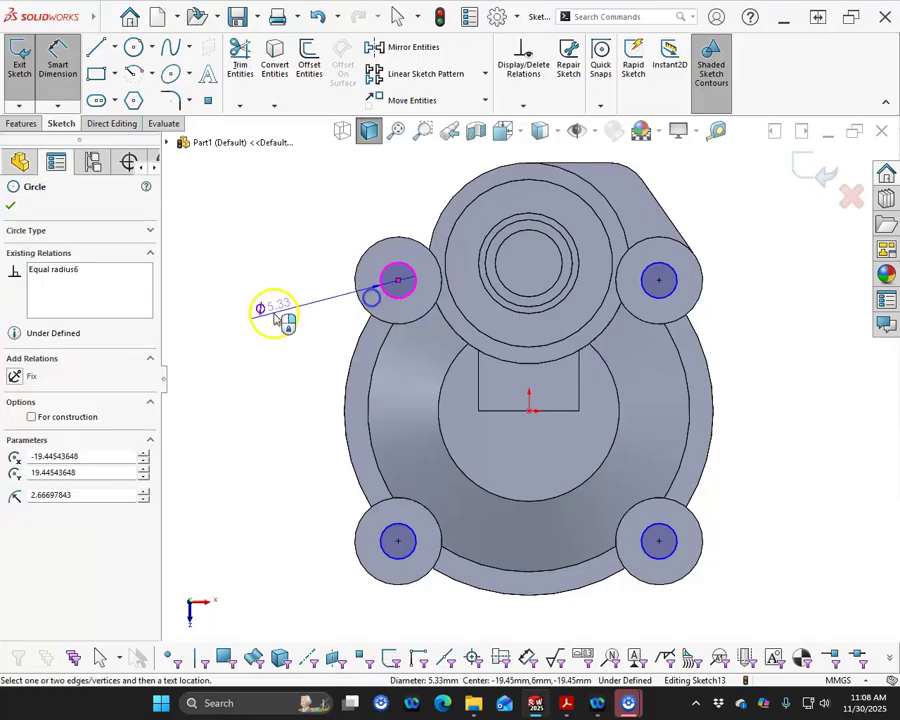
click(273, 316)
text(5)
key(Return)
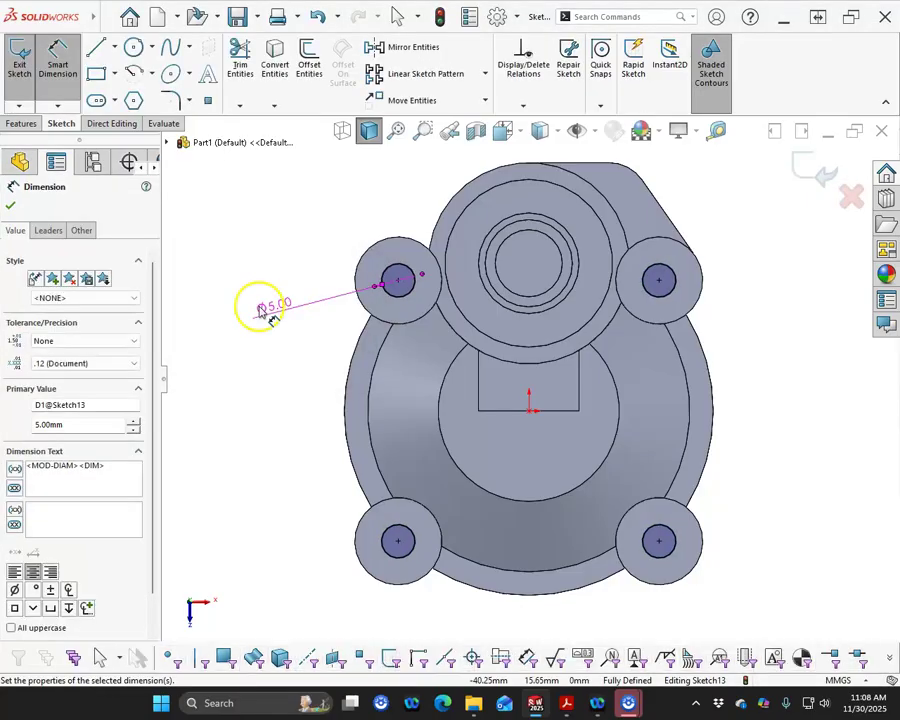
Cut the four lug circles through the part with an Extruded Cut set to Through All.
click(24, 123)
click(215, 64)
click(98, 290)
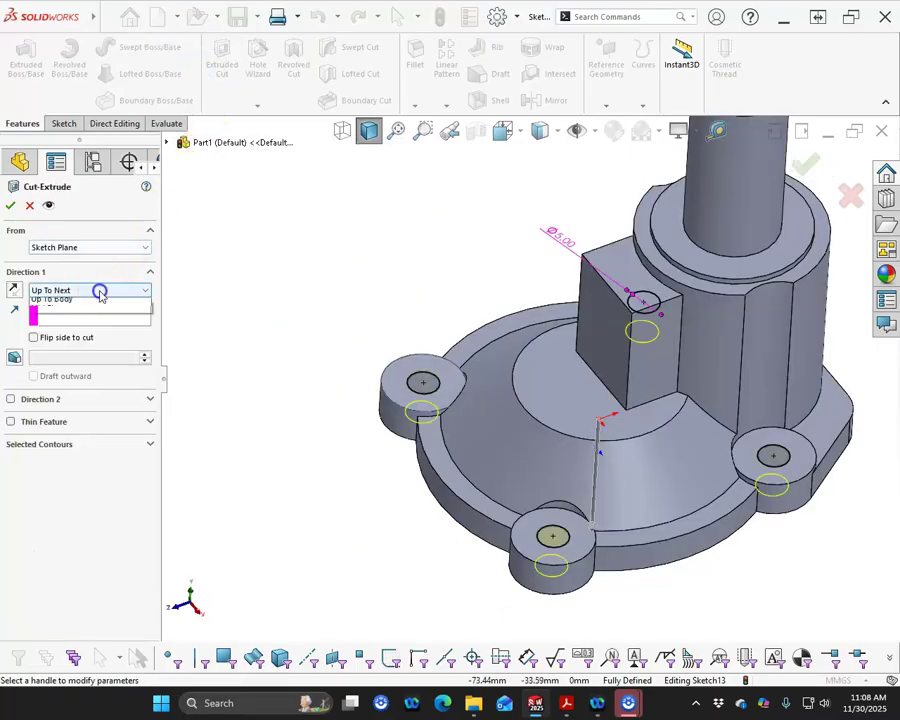
click(66, 312)
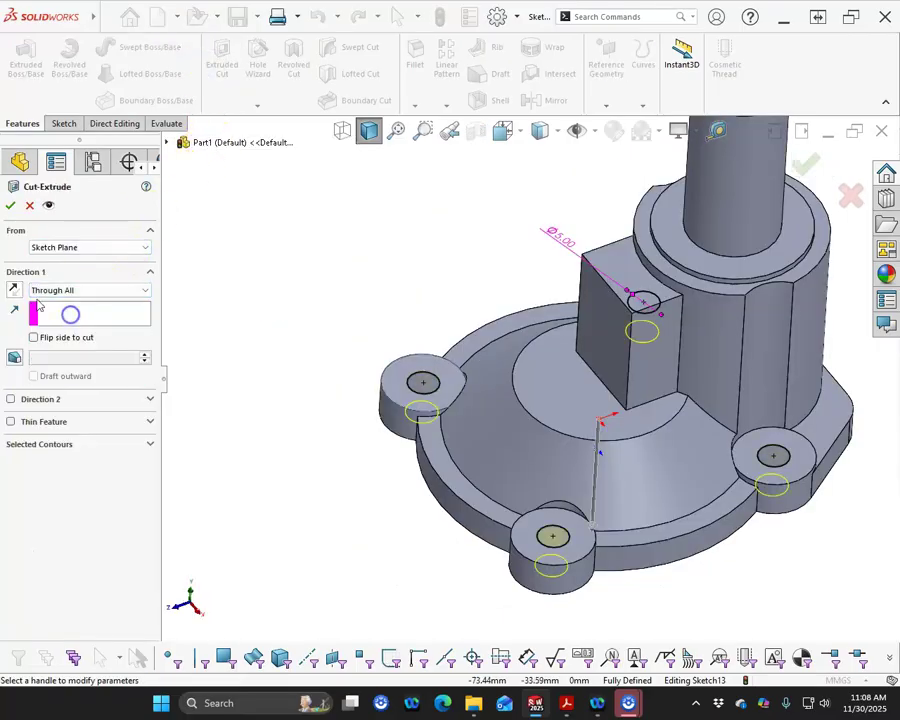
click(10, 206)
scroll(282, 404, up, 3)
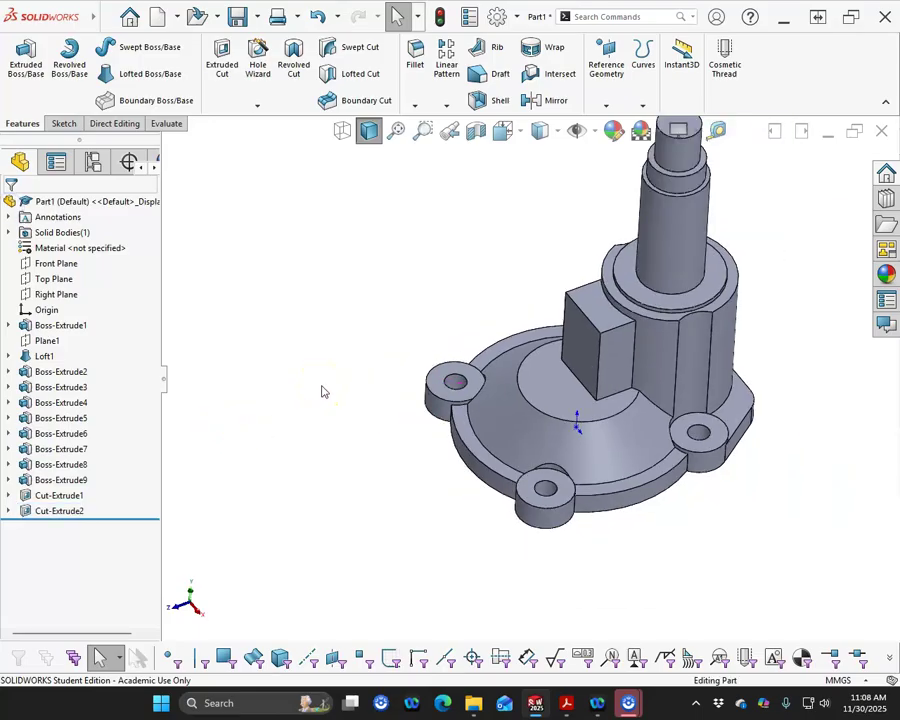
Check the PDF practice drawing and compare it with the model in top, angled and isometric views.
drag(0, 92, 210, 196)
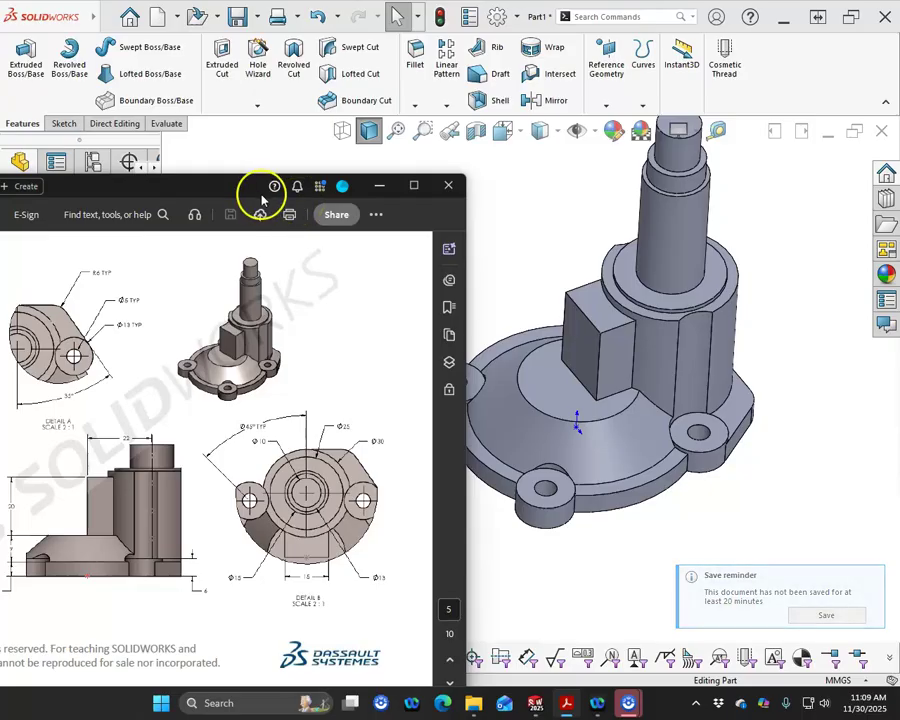
drag(209, 187, 0, 140)
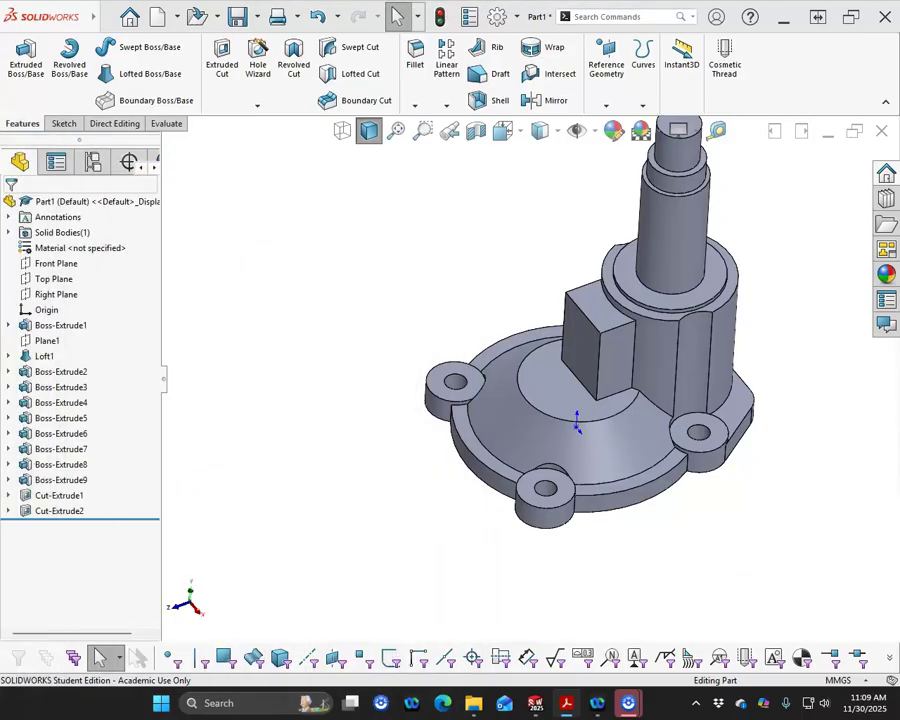
click(516, 422)
click(386, 423)
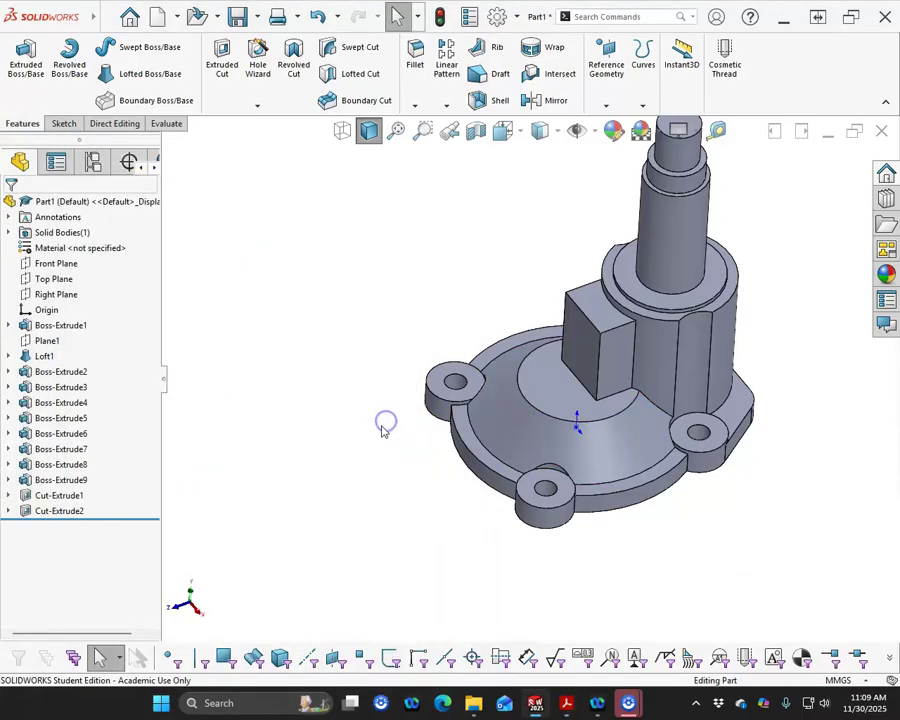
key(ctrl+5)
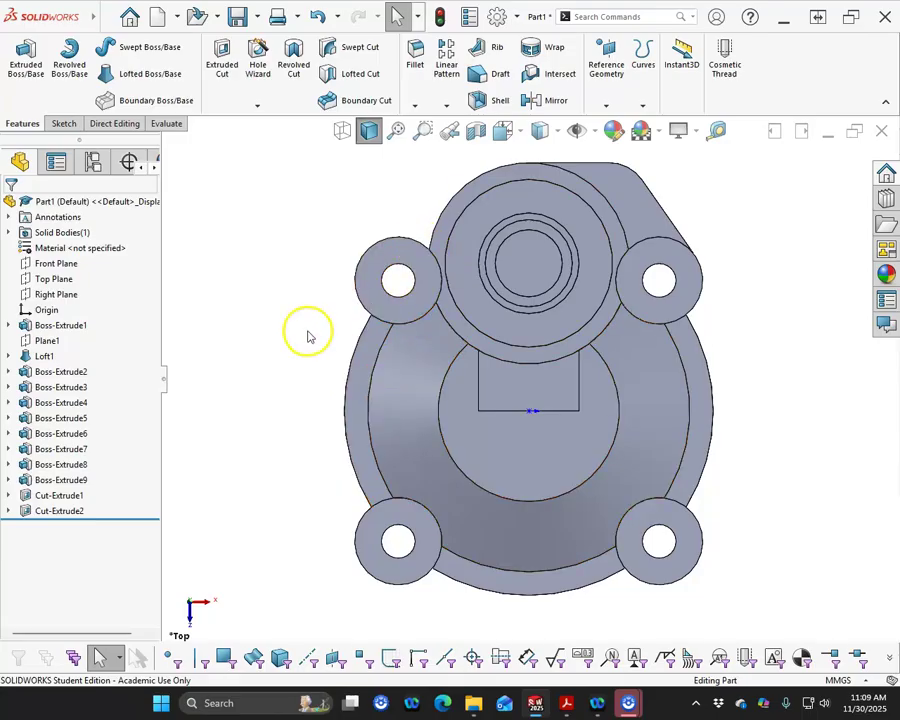
middle_drag(366, 354, 394, 338)
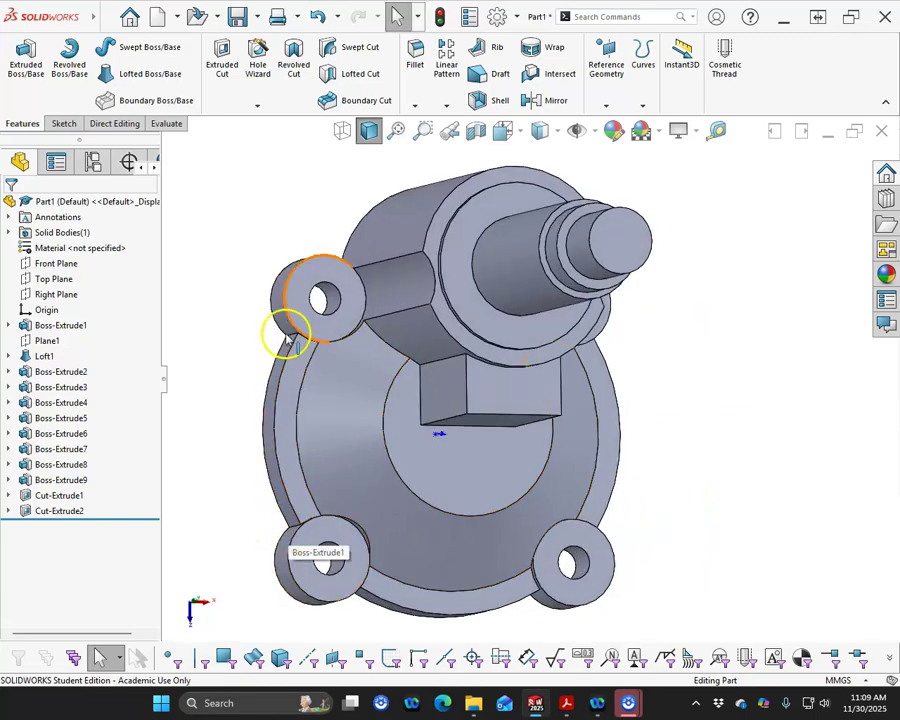
middle_drag(332, 262, 655, 453)
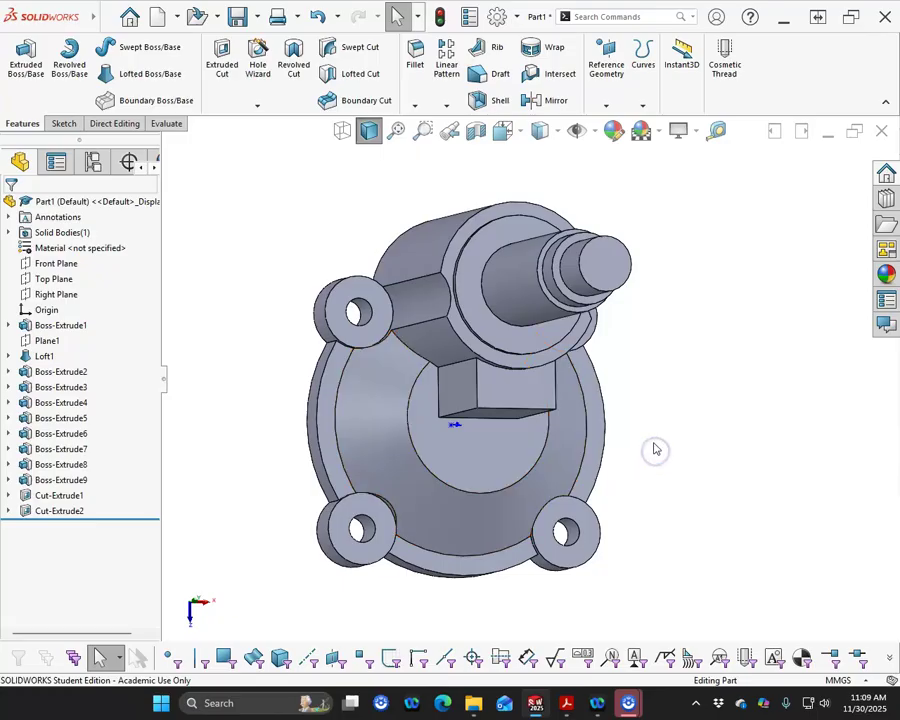
key(ctrl+7)
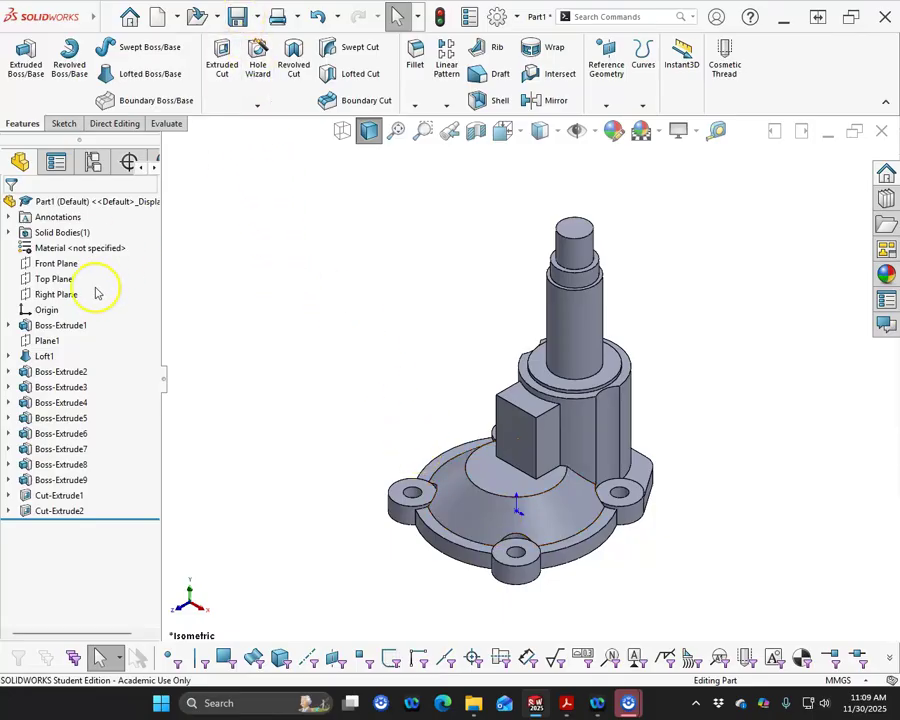
Save the part as P8.5 in the Level 8 folder.
click(238, 18)
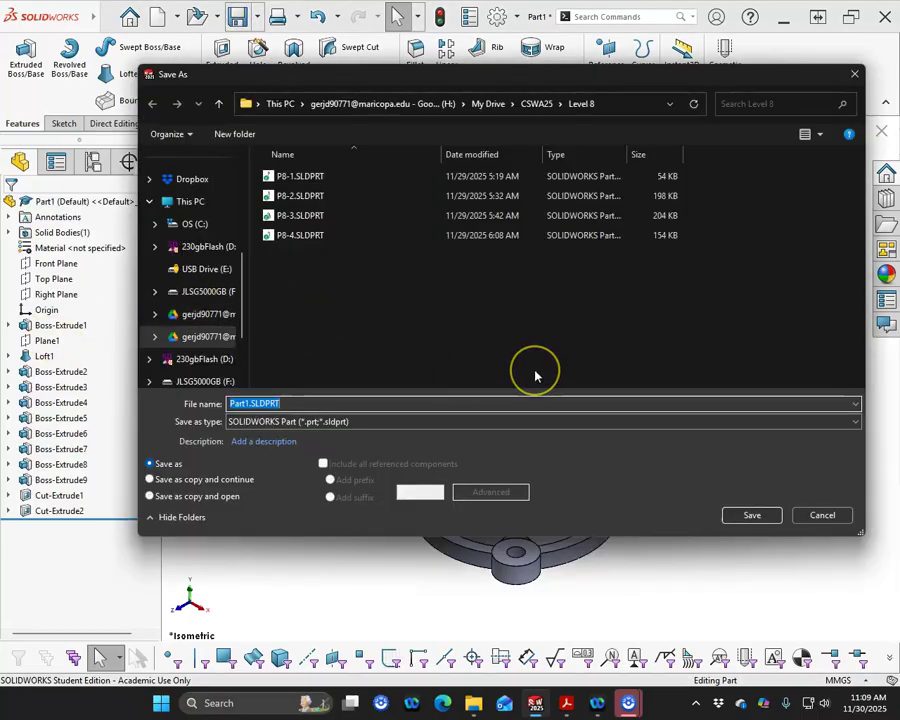
text(P85)
key(BackSpace)
text(.5)
key(Return)
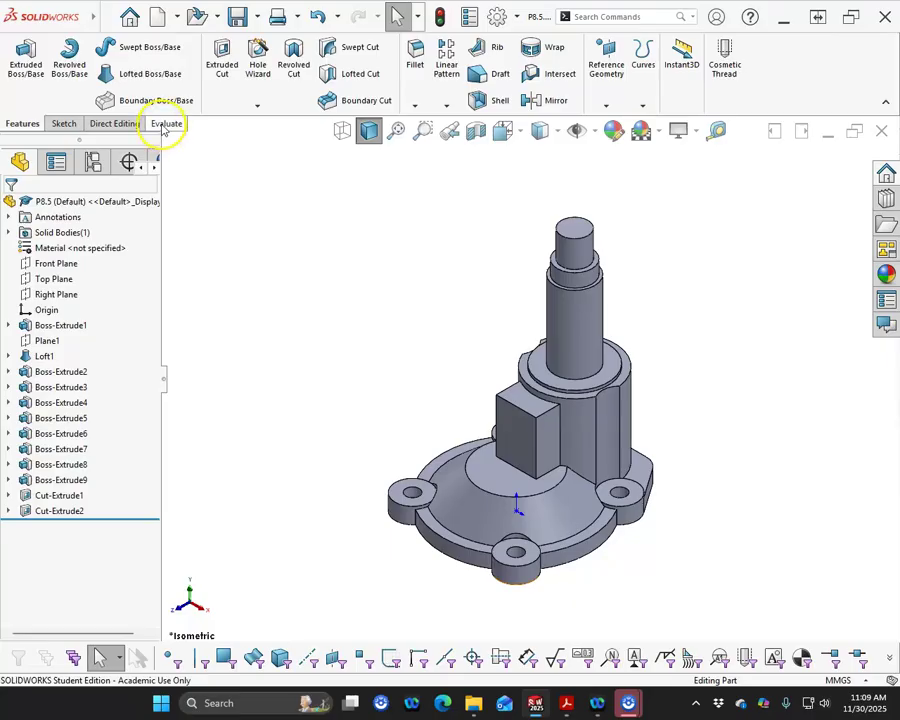
Examine the part's mass properties and compare them with the PDF practice problem.
click(162, 125)
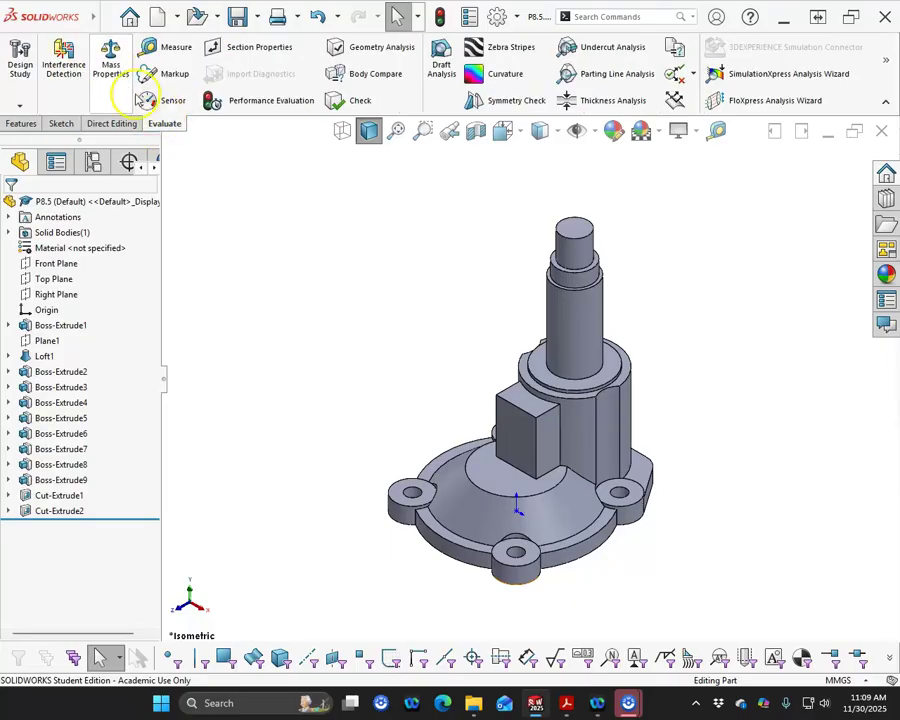
click(111, 58)
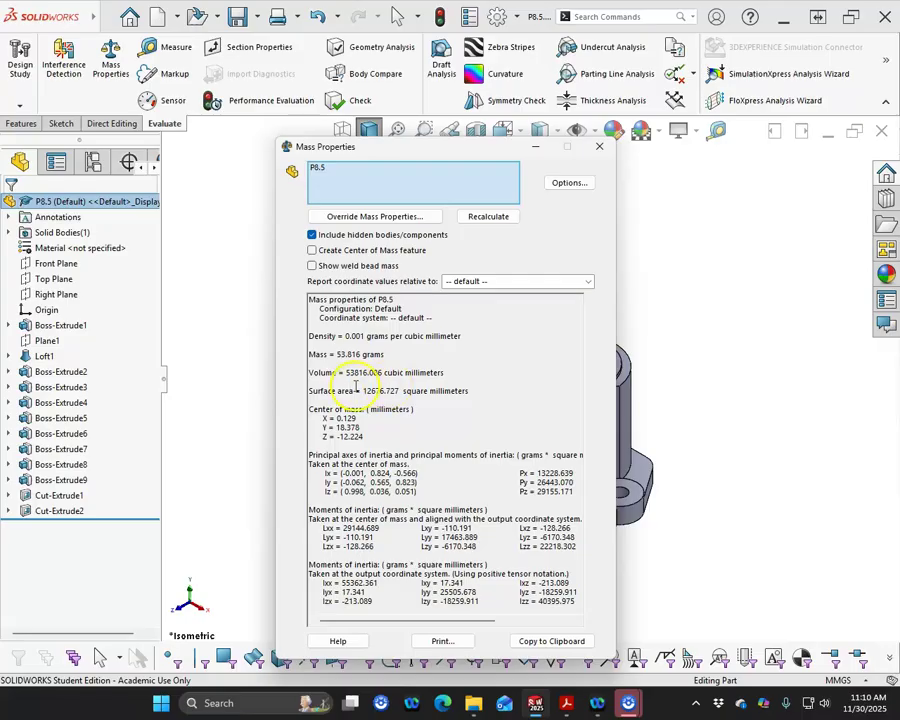
drag(0, 80, 0, 115)
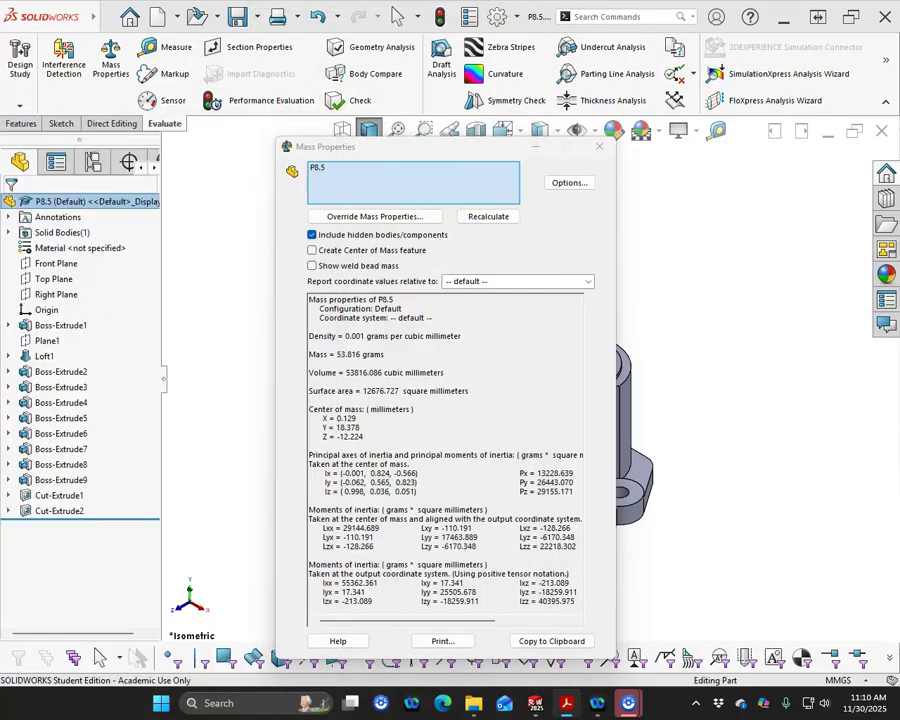
click(599, 146)
Save the part again and close its document.
click(237, 18)
click(881, 134)
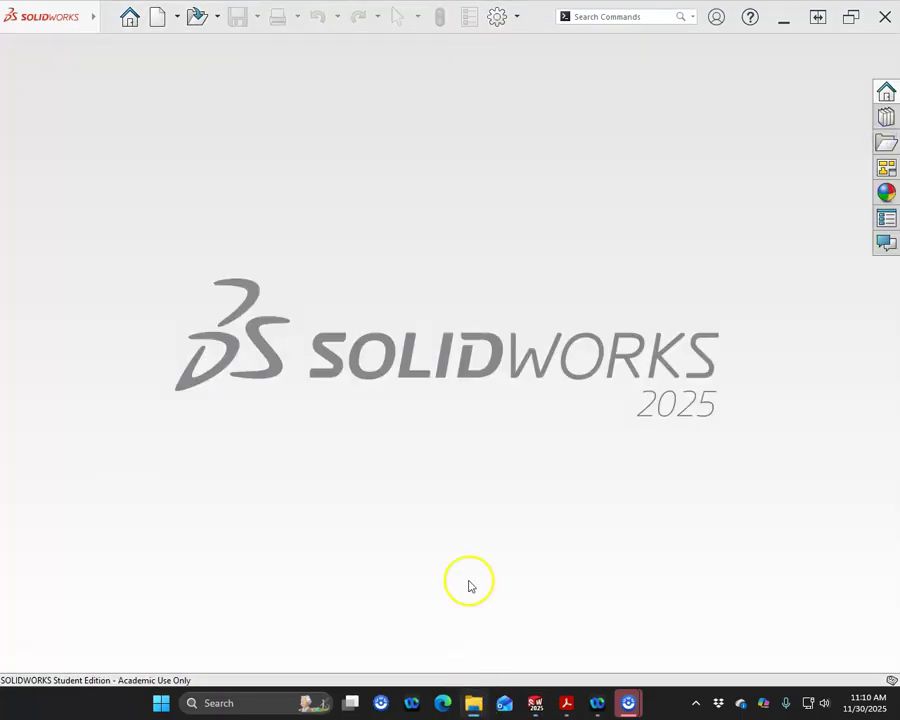
In File Explorer, browse from My Drive to CSWA25's Level 8 folder and select P8.5.SLDPRT for preview.
mouse_move(474, 699)
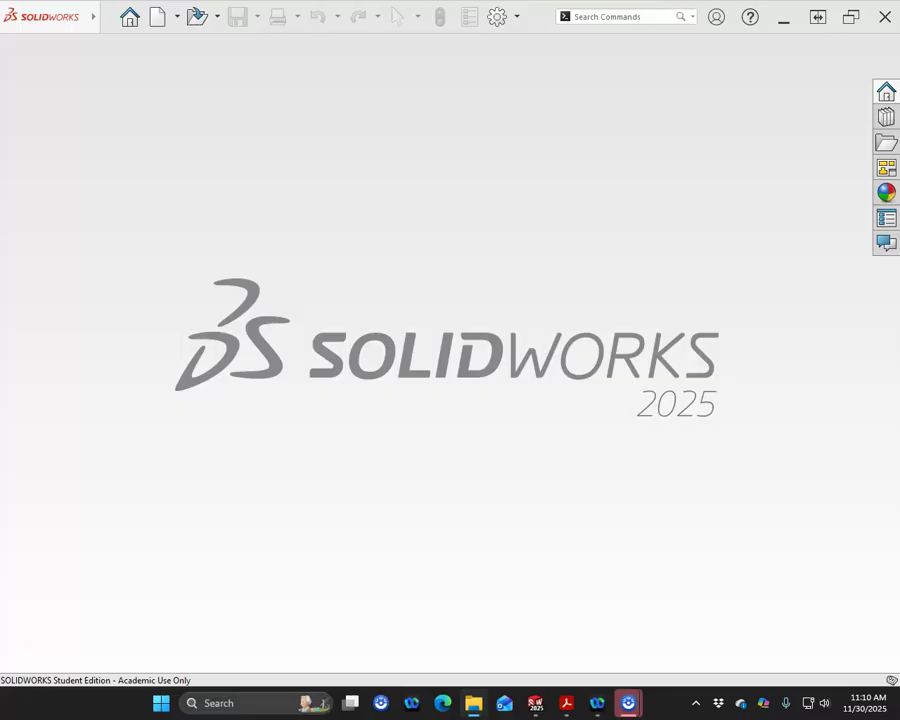
drag(0, 190, 262, 115)
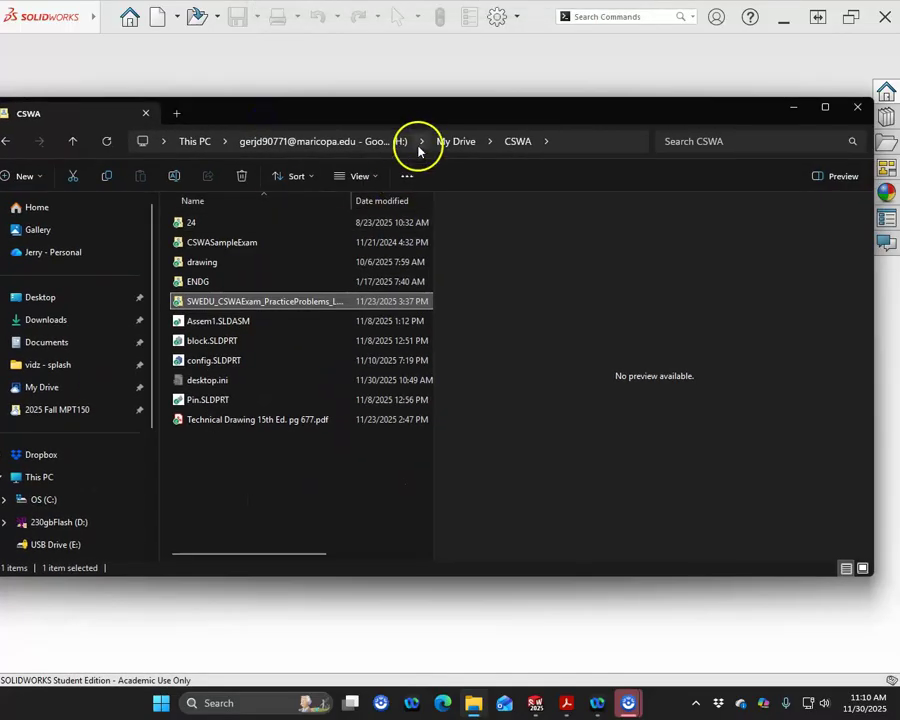
click(458, 146)
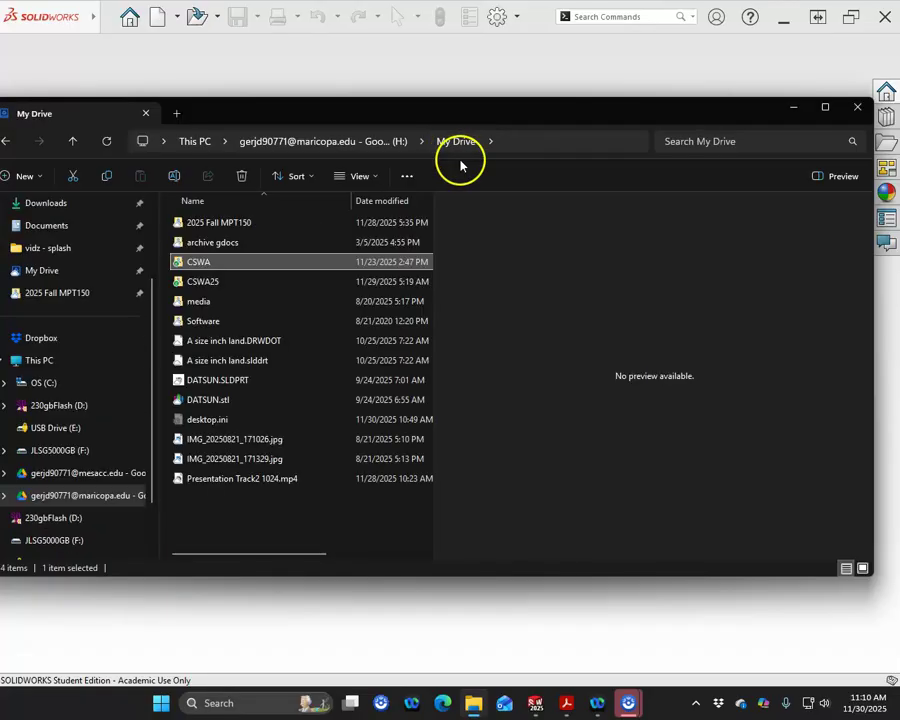
double_click(214, 282)
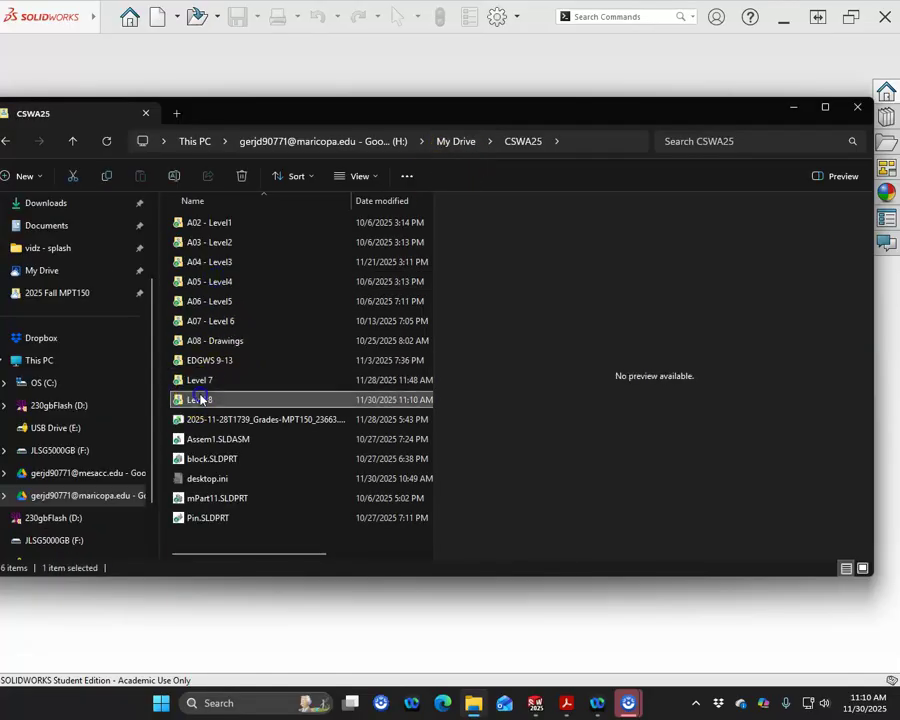
double_click(200, 399)
click(211, 322)
click(204, 248)
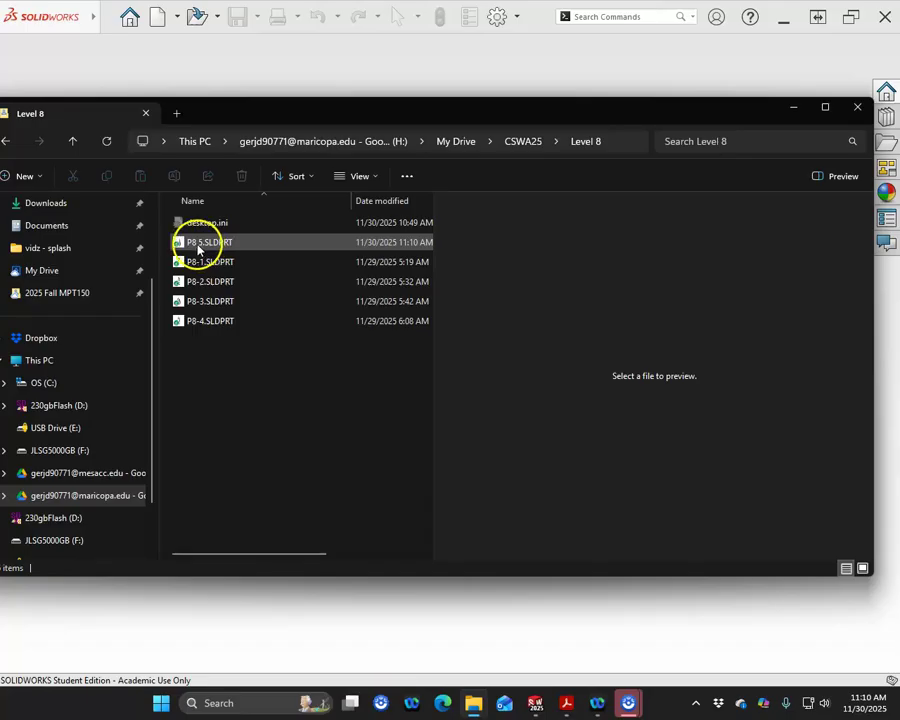
click(198, 249)
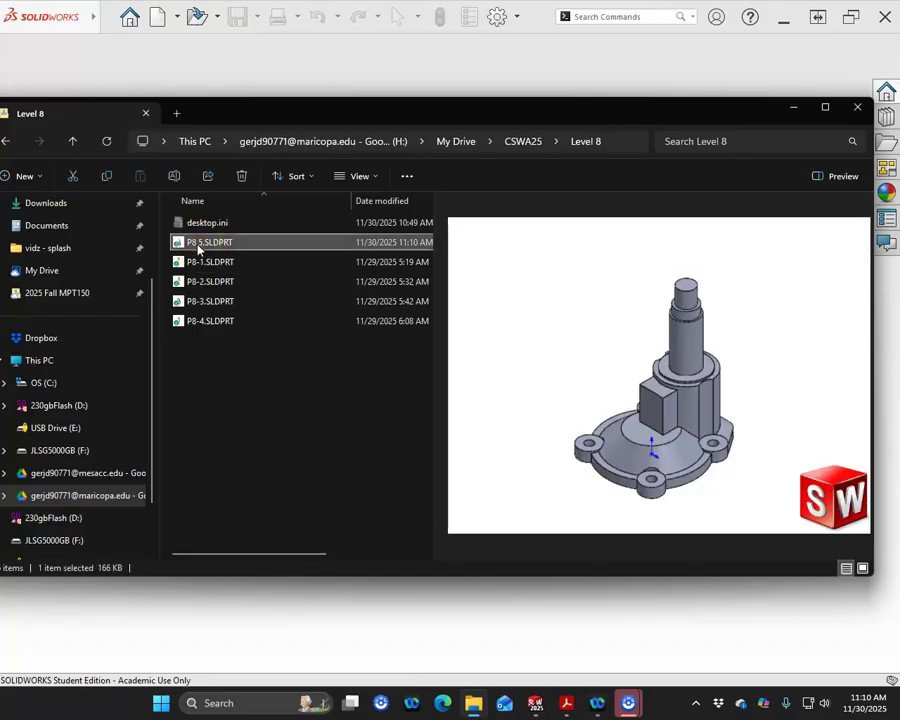
Rename the P8.5 part file to P8-5.SLDPRT using the SOLIDWORKS rename command, keeping Update where used enabled.
right_click(199, 249)
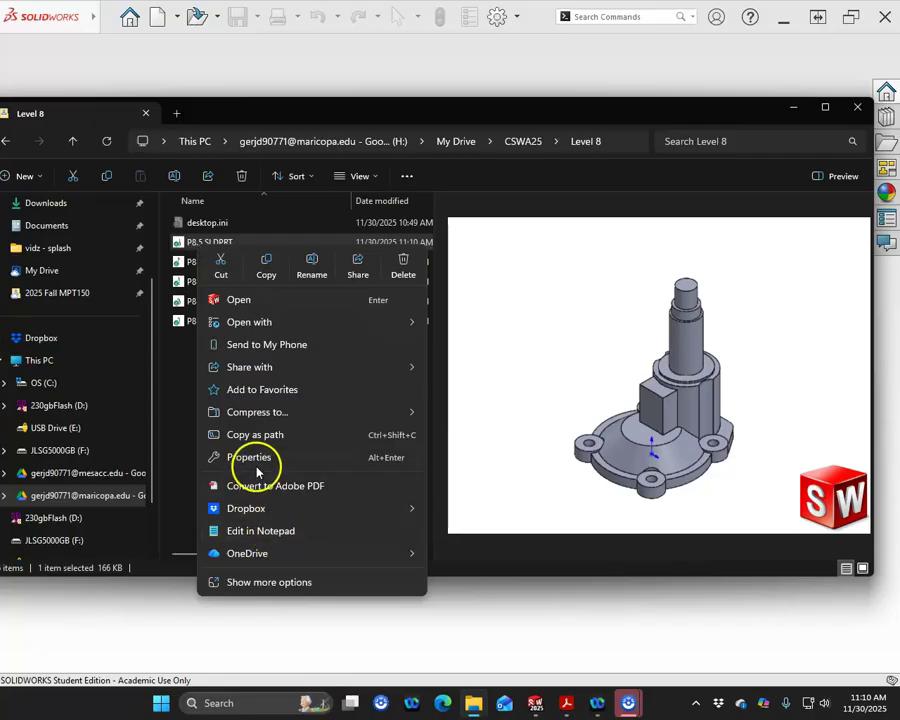
click(248, 583)
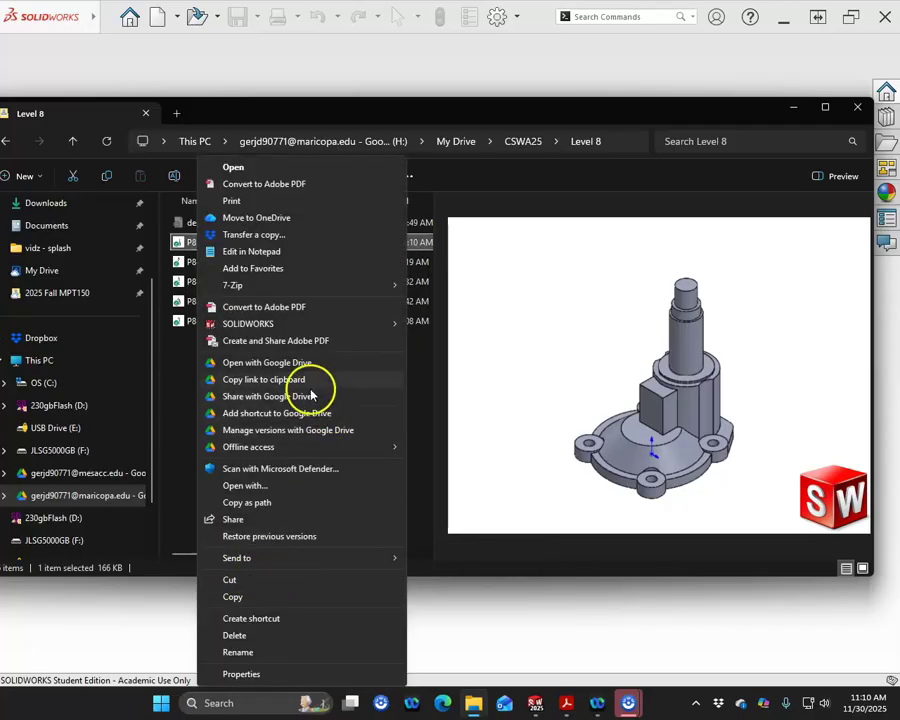
click(255, 327)
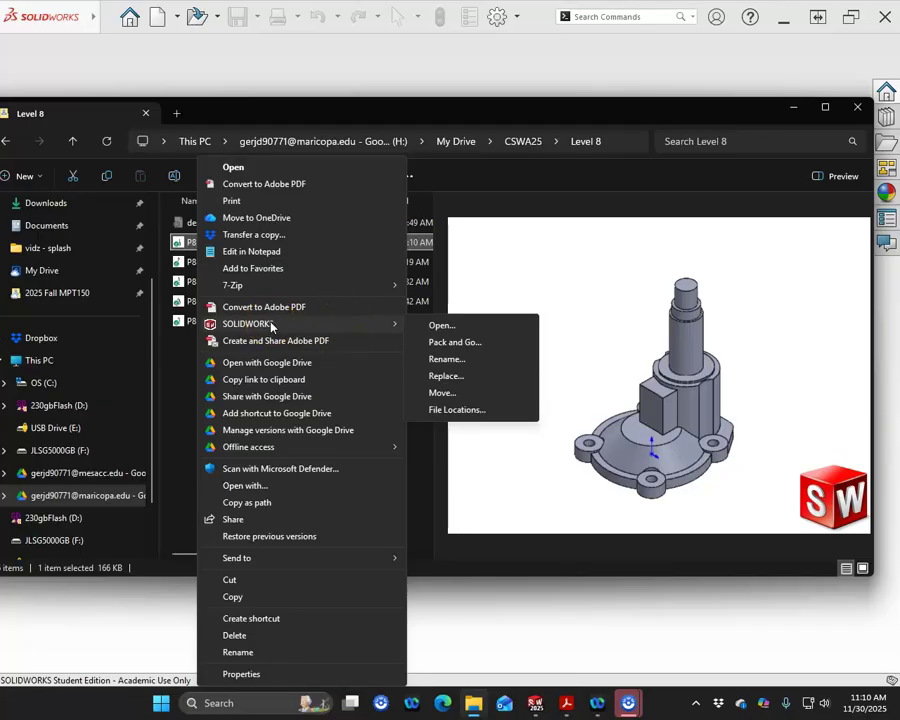
click(447, 359)
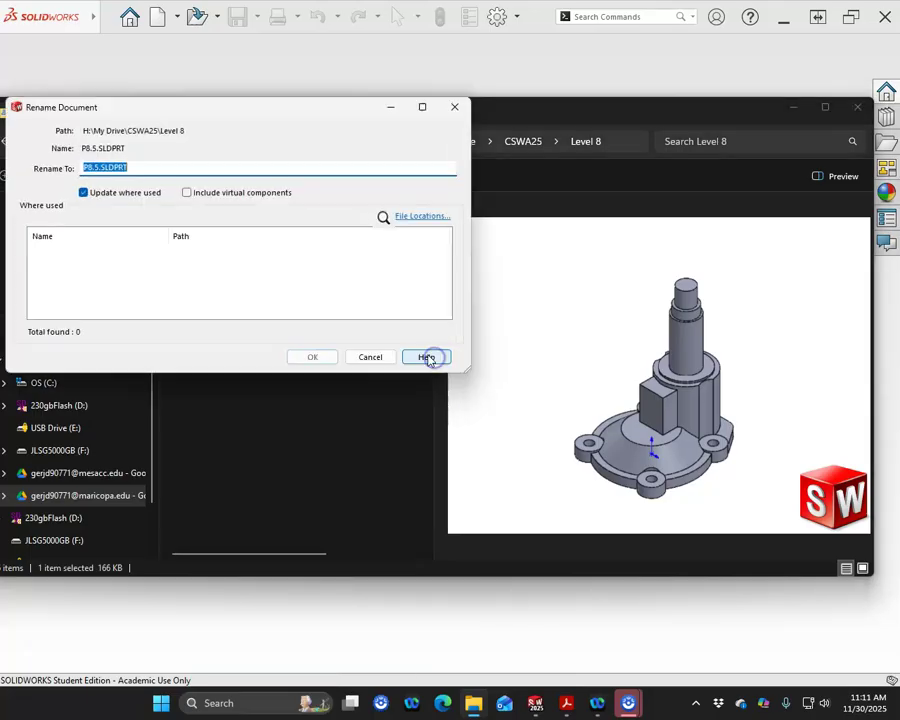
drag(200, 107, 297, 166)
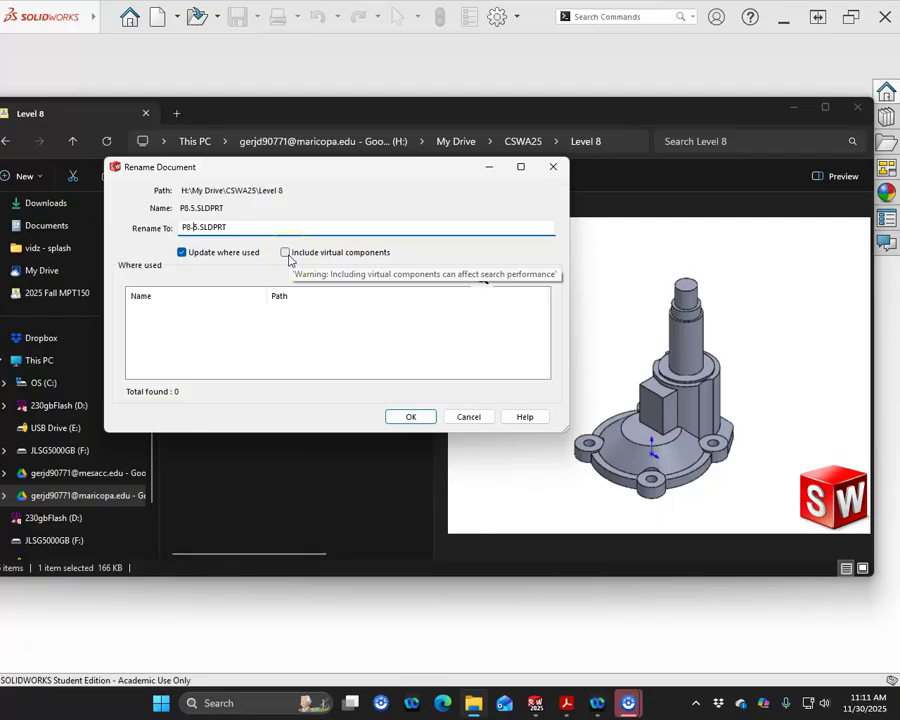
click(409, 419)
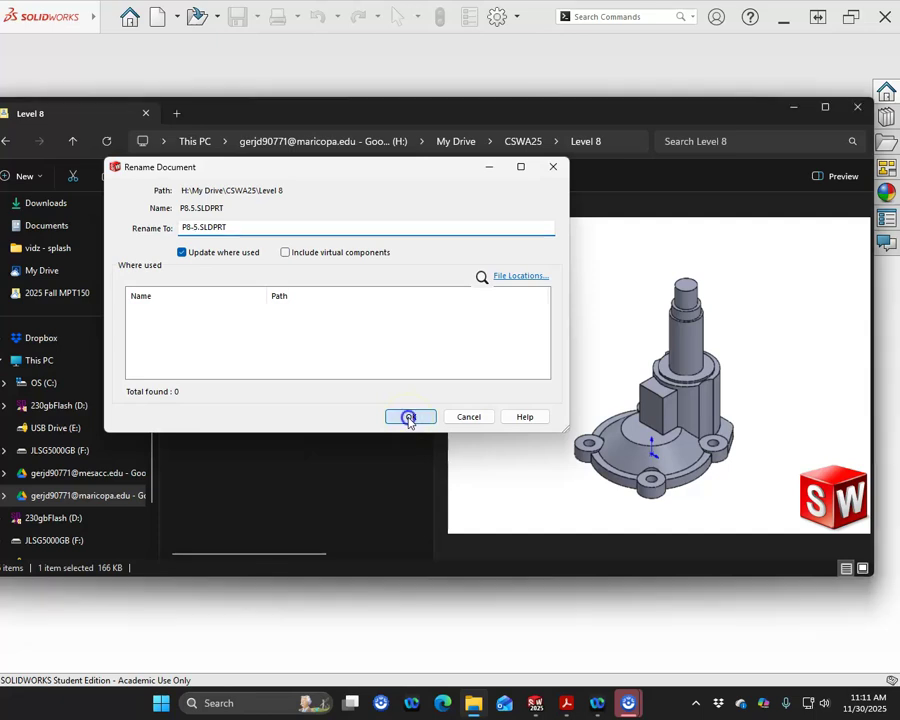
click(296, 398)
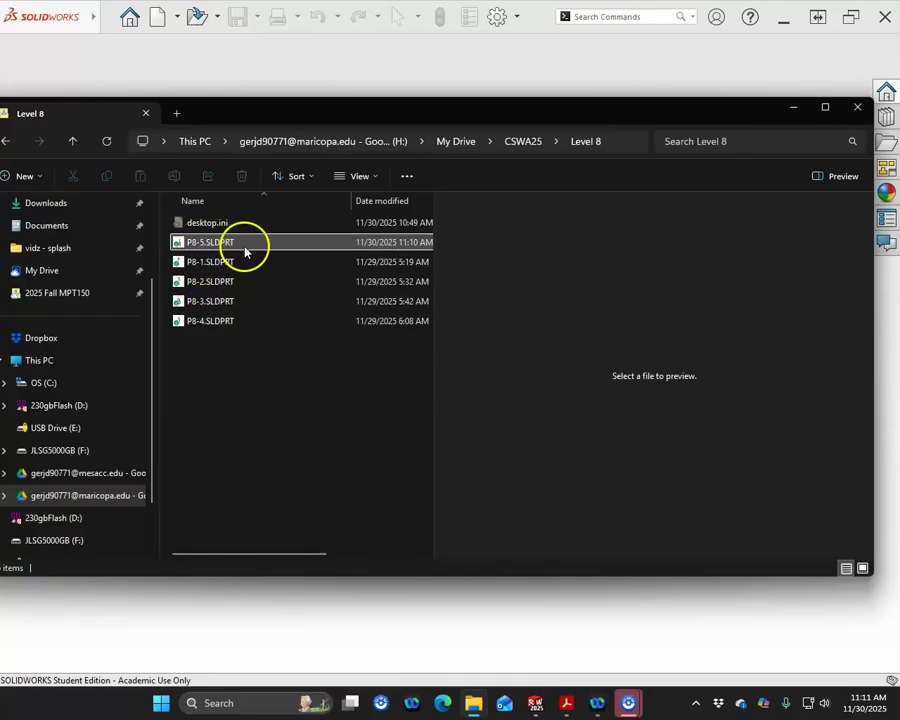
drag(292, 113, 0, 100)
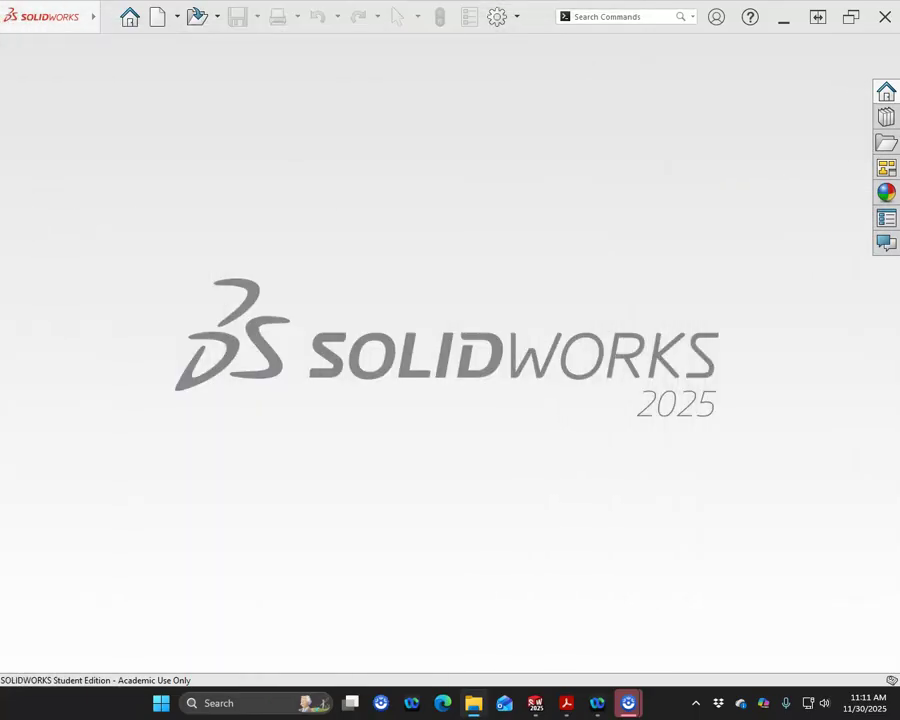